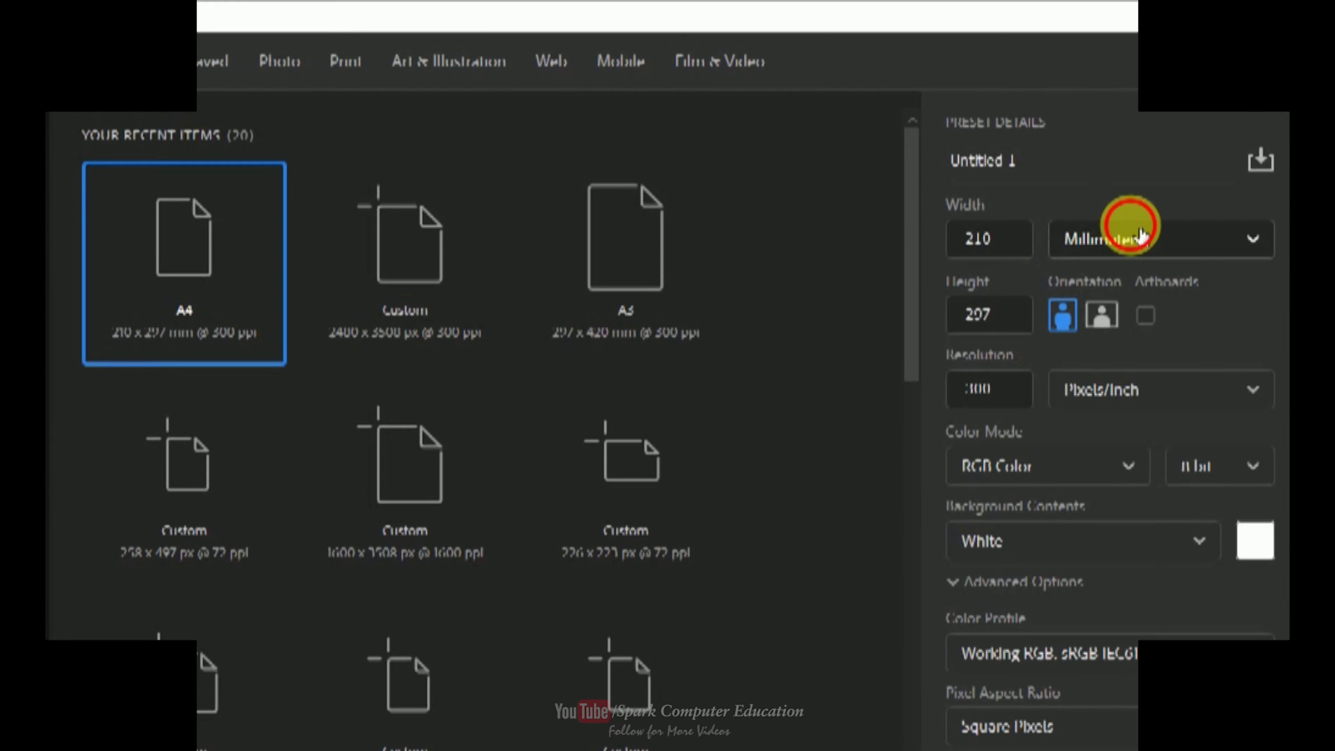
# Create a new RGB document with a white background, about 1280 by 720 pixels at 300 pixels per inch.
pyautogui.click(484, 257)
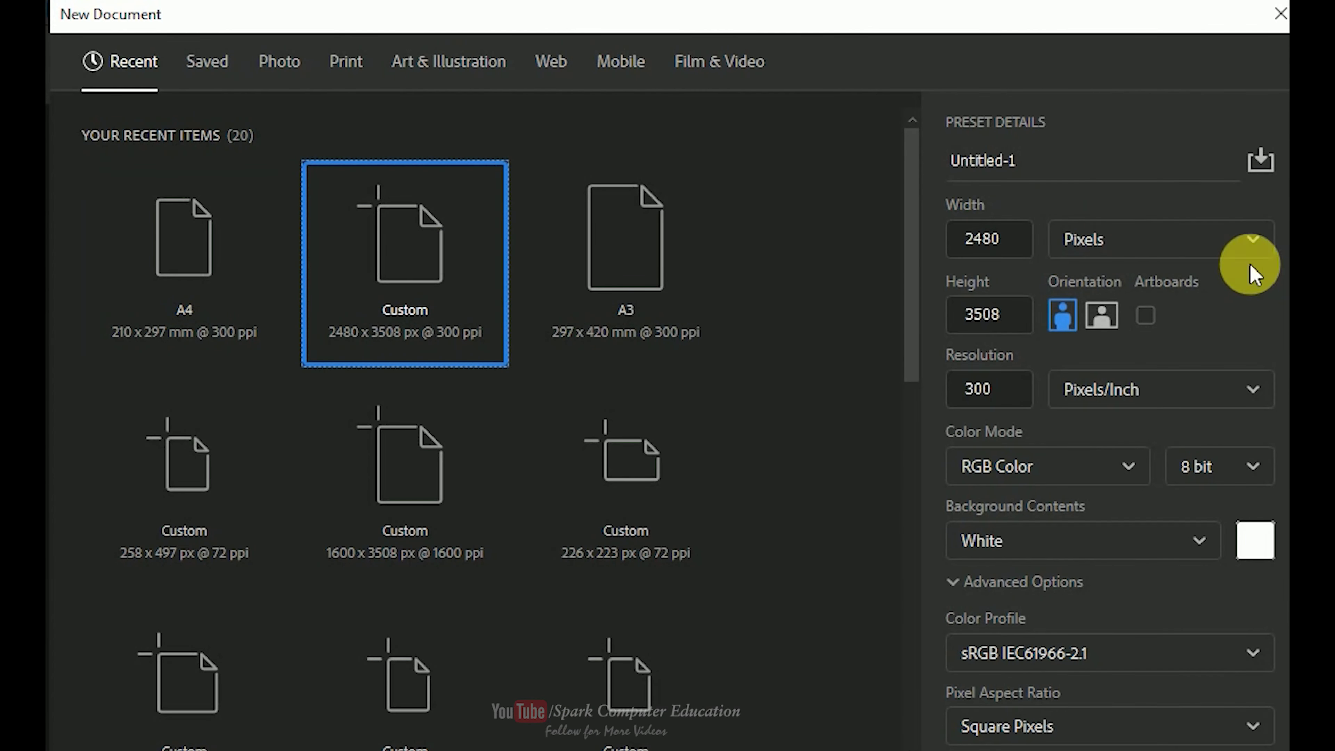
pyautogui.write('1')
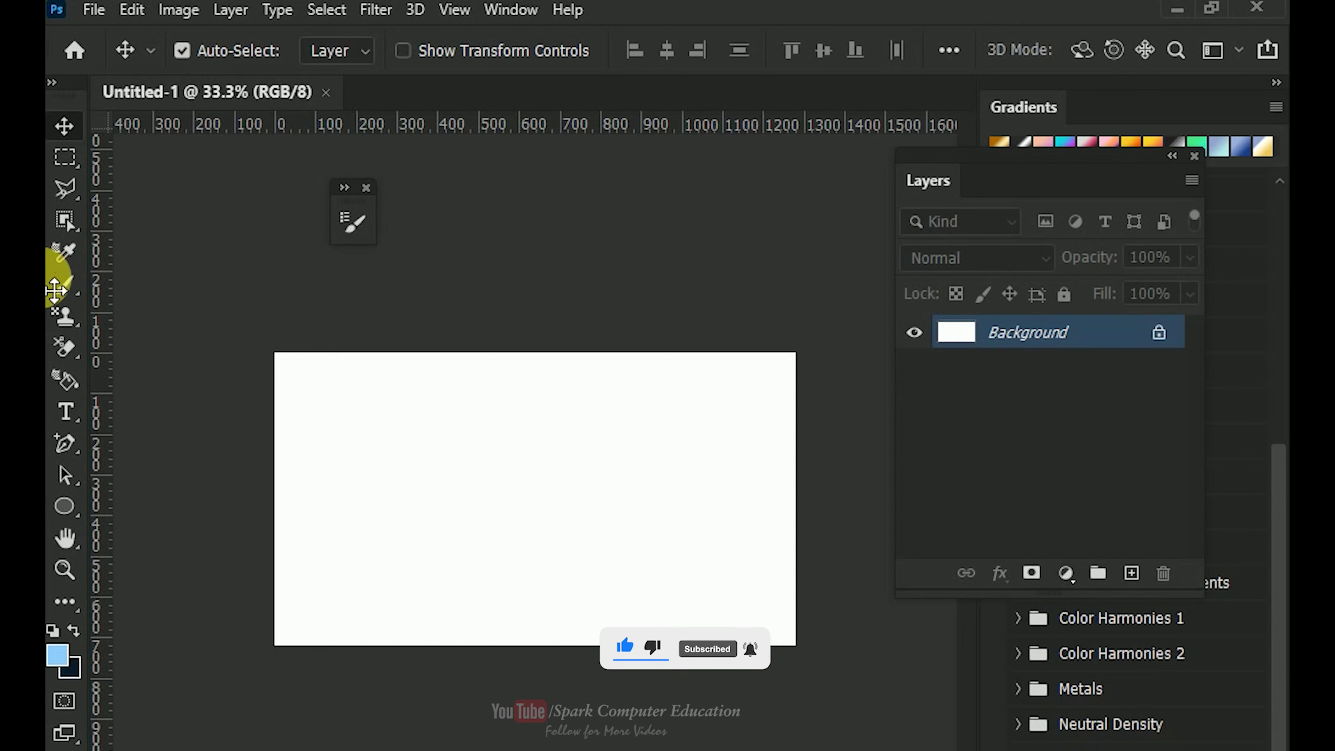
# Convert the locked Background into a regular layer named Layer 0, with Normal mode and 100% opacity.
pyautogui.hotkey('ctrl', '+')
pyautogui.rightClick(1111, 334)
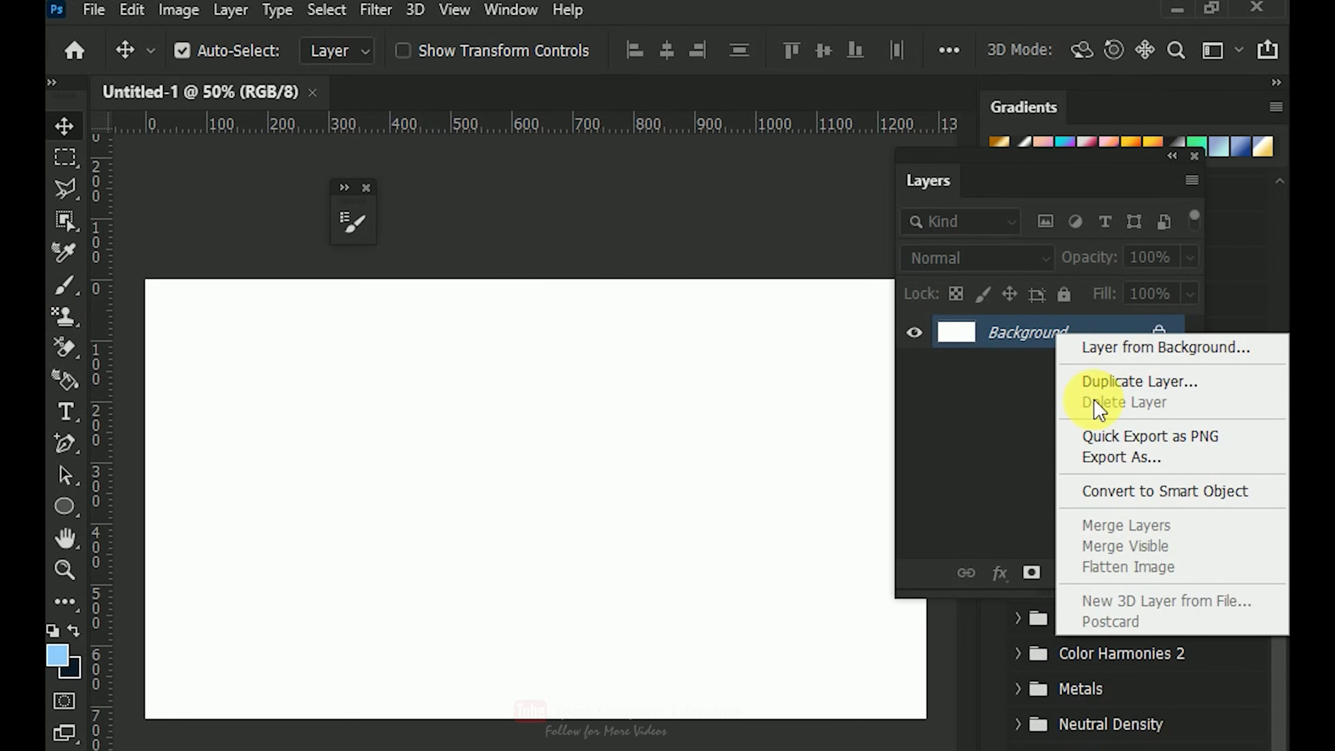
pyautogui.click(1092, 347)
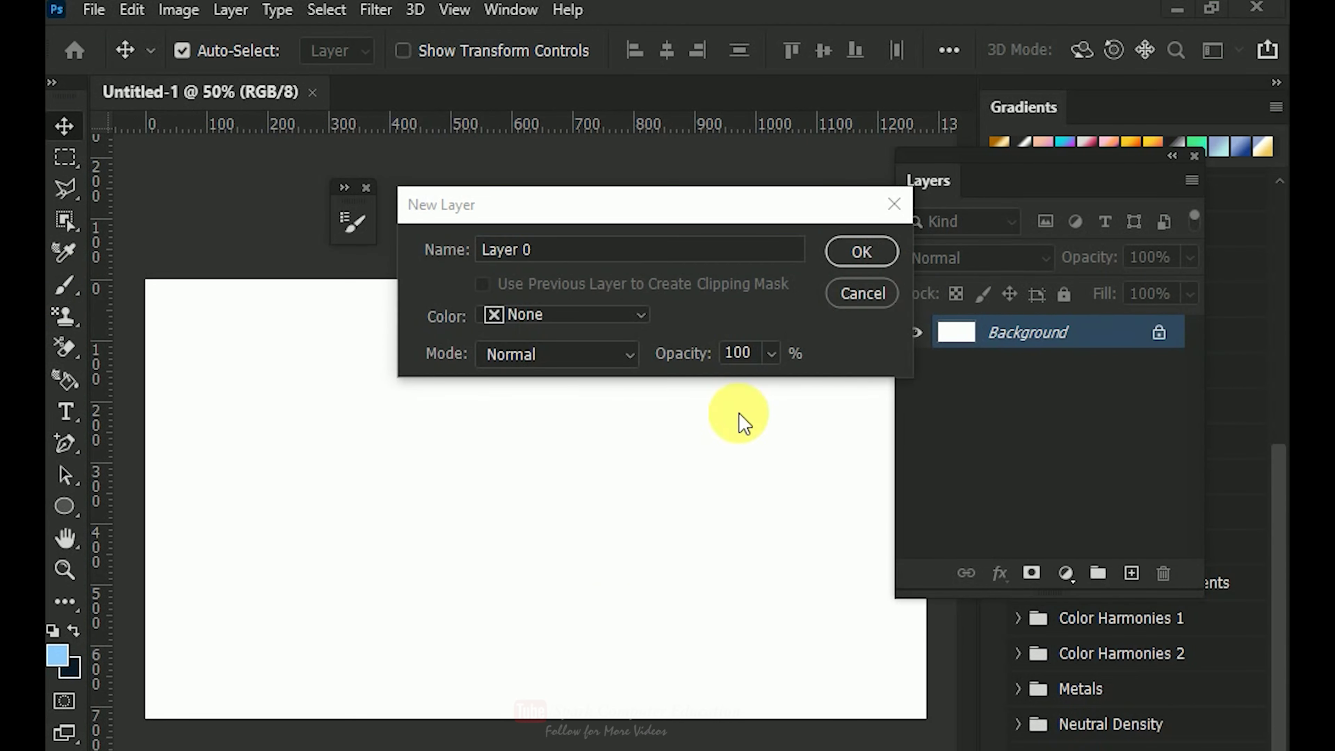
pyautogui.click(853, 250)
# Set the background colour to near-black (RGB 0, 2, 4) and fill Layer 0 with it.
pyautogui.click(71, 670)
pyautogui.moveTo(888, 626)
pyautogui.mouseDown()
pyautogui.moveTo(912, 653)
pyautogui.moveTo(984, 683)
pyautogui.mouseUp()
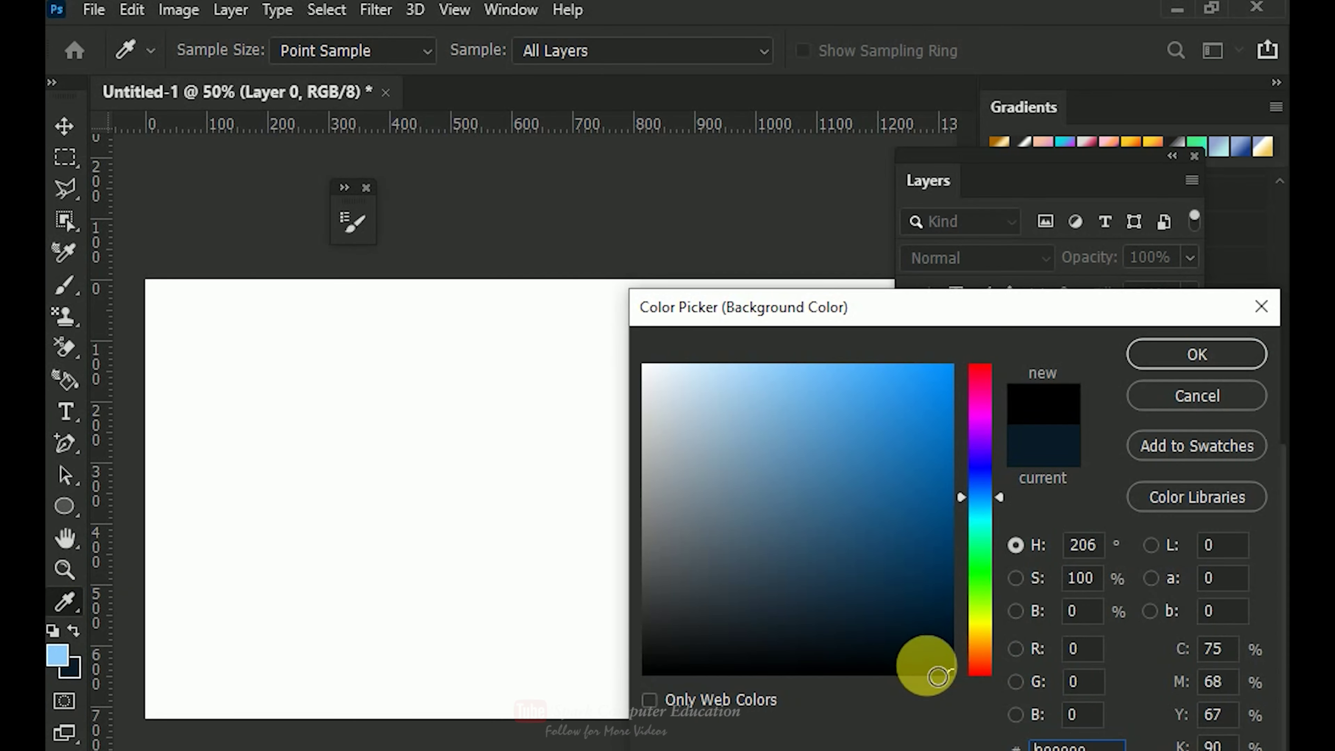
pyautogui.click(950, 670)
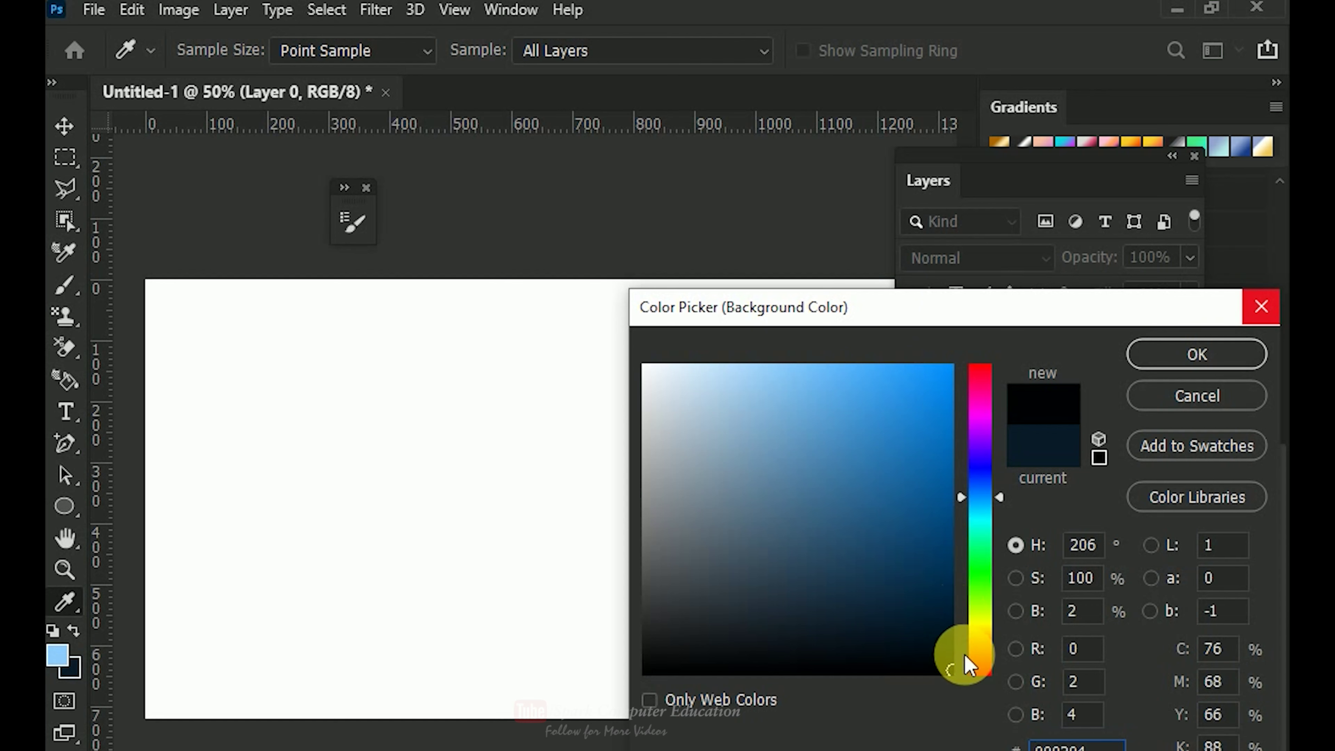
pyautogui.click(1231, 356)
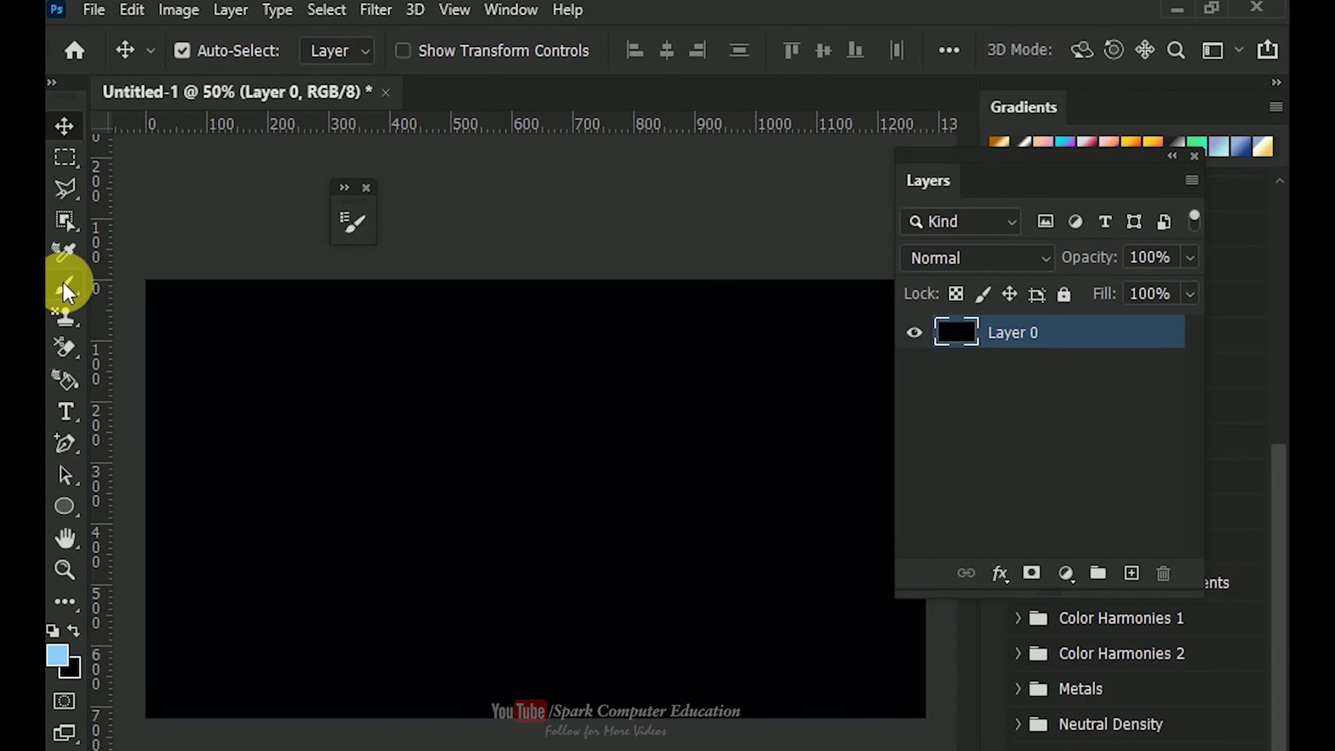
# Choose the Brush tool and set the foreground colour to a dark blue.
pyautogui.click(64, 287)
pyautogui.click(57, 655)
pyautogui.moveTo(787, 393); pyautogui.dragTo(954, 520)
pyautogui.click(1174, 348)
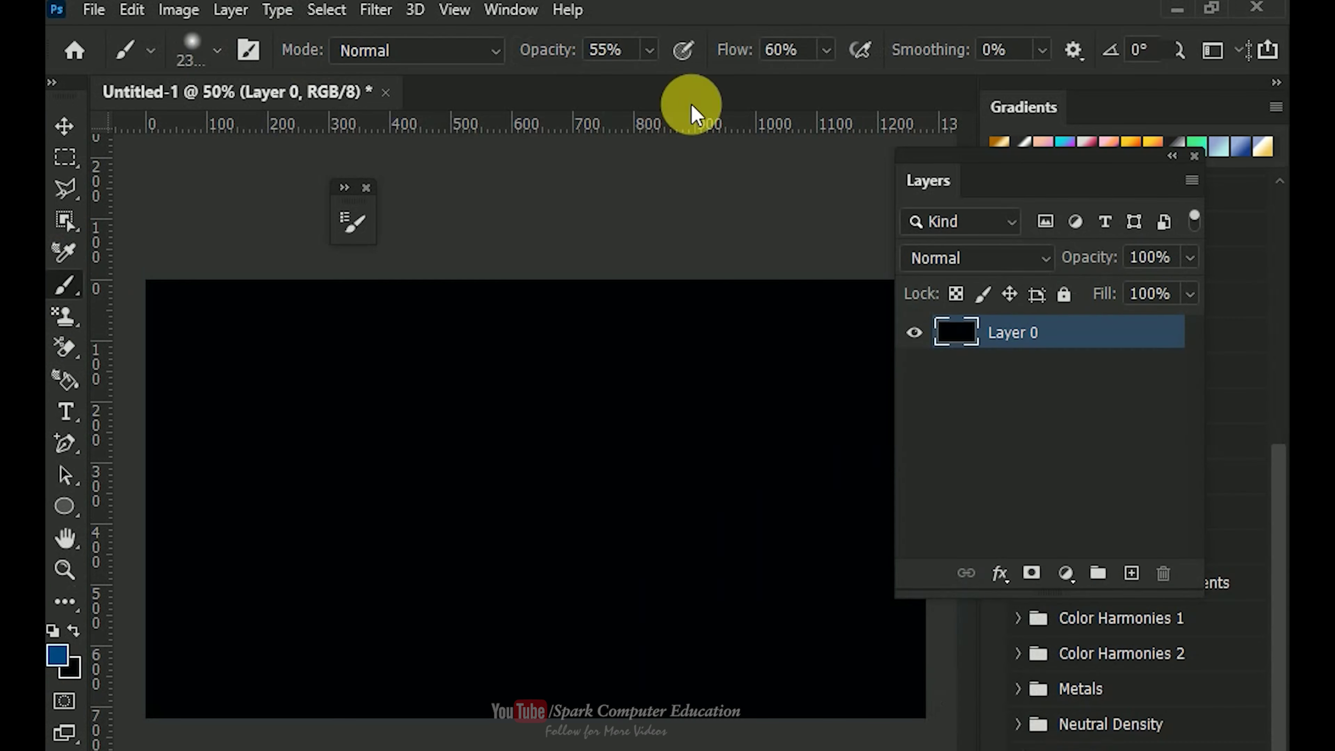
# Enlarge the soft brush to about 800 px and paint a single blue glow at the centre of the black canvas.
pyautogui.press('[')
pyautogui.press('[')
pyautogui.press('[')
pyautogui.press(']')
pyautogui.press(']')
pyautogui.press(']')
pyautogui.press(']')
pyautogui.press(']')
pyautogui.press(']')
pyautogui.press(']')
pyautogui.press(']')
pyautogui.press(']')
pyautogui.press(']')
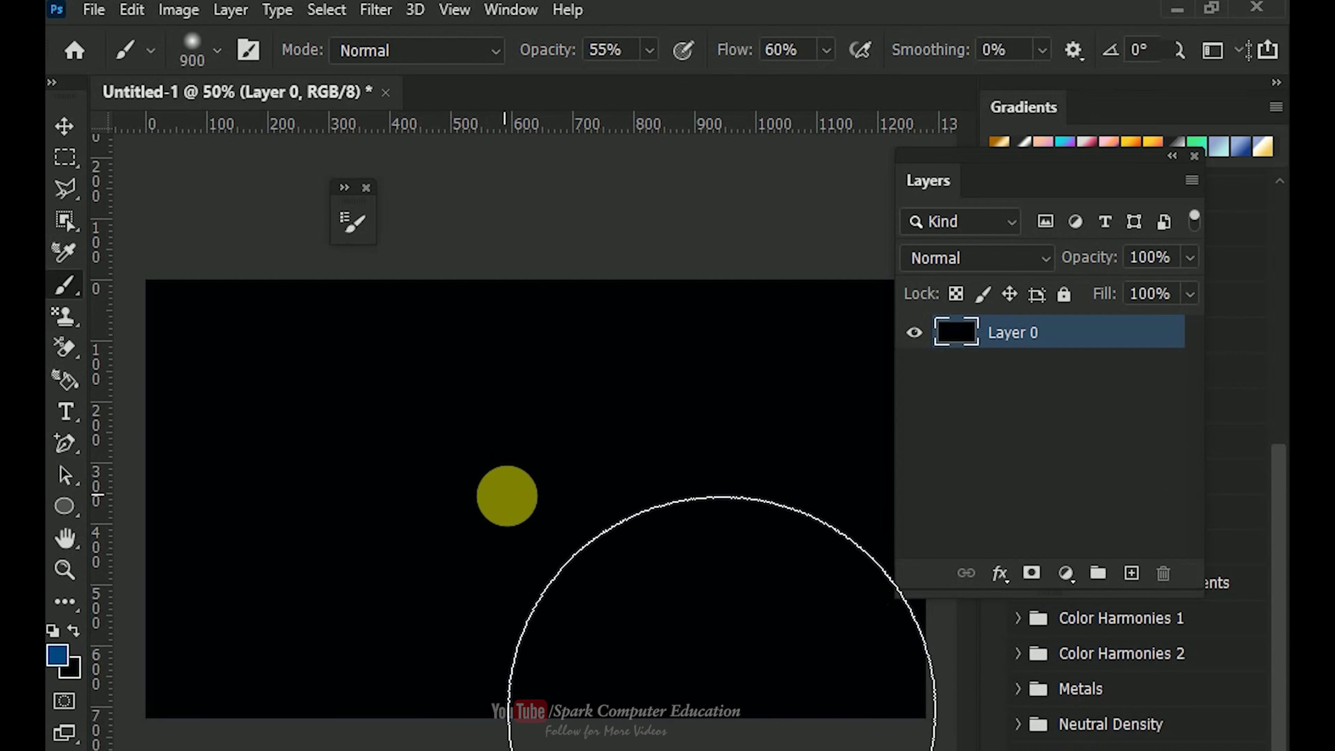
pyautogui.click(516, 501)
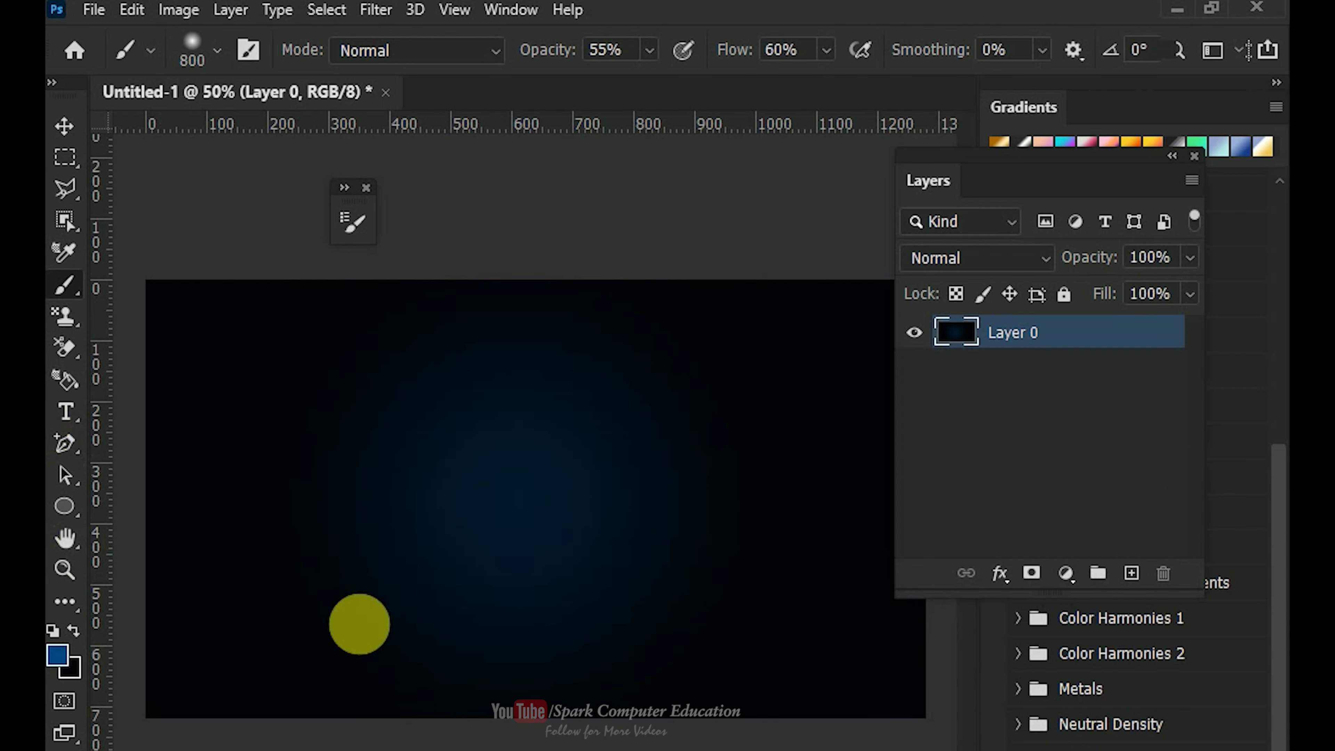
# Place the klipartz.com (17) gold floral frame at the canvas centre and try shifting part of it.
pyautogui.click(61, 131)
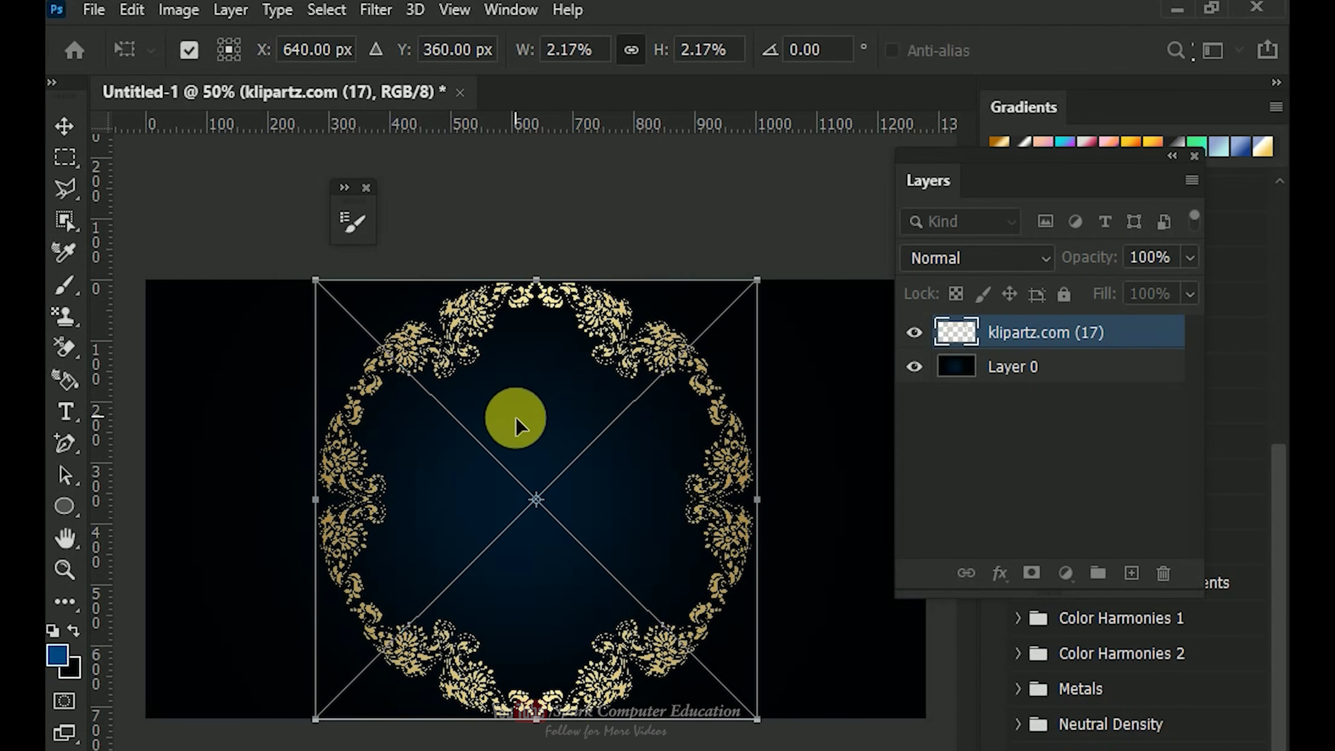
pyautogui.press('Return')
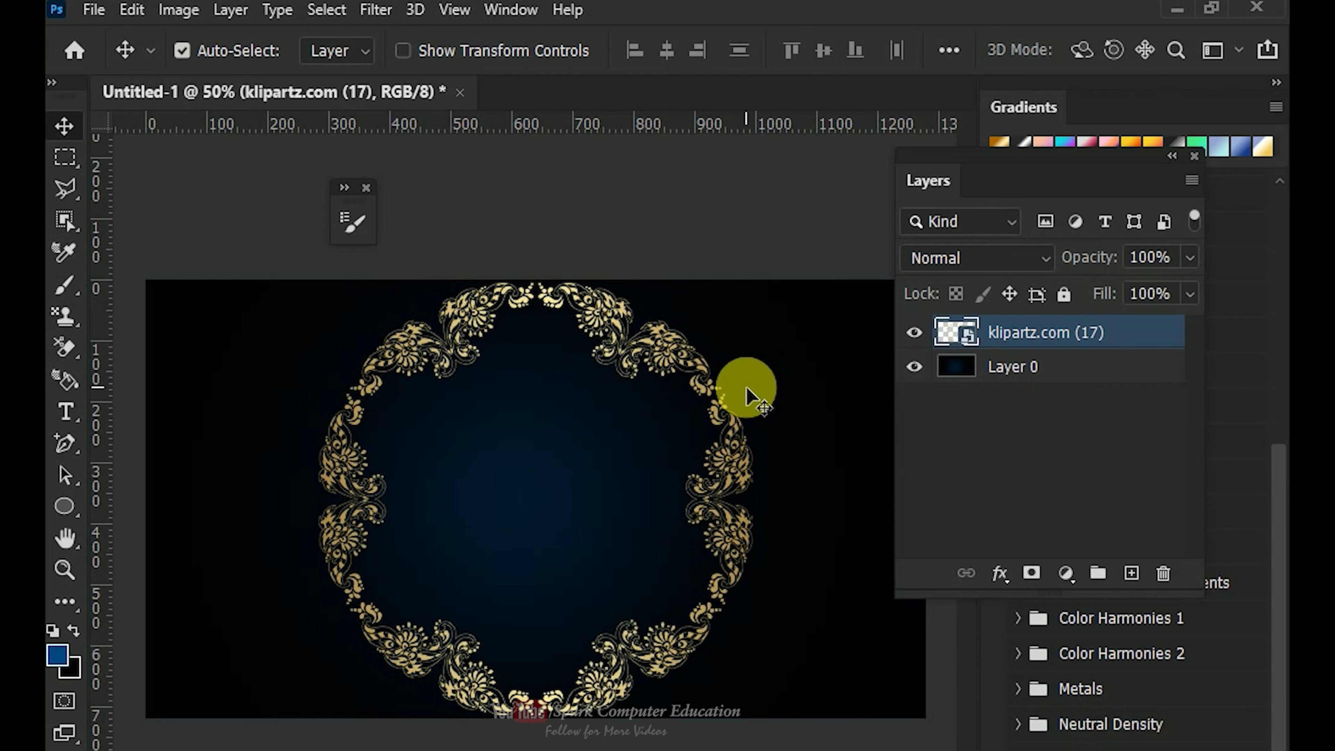
pyautogui.moveTo(345, 540); pyautogui.dragTo(170, 535)
pyautogui.moveTo(479, 355); pyautogui.dragTo(595, 356)
pyautogui.hotkey('ctrl', 'z')
# Rasterize the klipartz.com (17) frame layer and try repositioning the frame on the canvas.
pyautogui.rightClick(955, 332)
pyautogui.click(683, 452)
pyautogui.moveTo(462, 363); pyautogui.dragTo(614, 374)
pyautogui.press('Right')
pyautogui.press('Right')
pyautogui.press('Right')
pyautogui.press('Right')
pyautogui.press('Right')
pyautogui.press('Right')
pyautogui.press('Right')
pyautogui.press('Right')
pyautogui.press('Right')
pyautogui.press('Right')
pyautogui.press('Right')
pyautogui.press('Right')
pyautogui.press('Right')
pyautogui.press('Right')
pyautogui.press('Right')
pyautogui.press('Up')
pyautogui.press('Up')
pyautogui.press('Up')
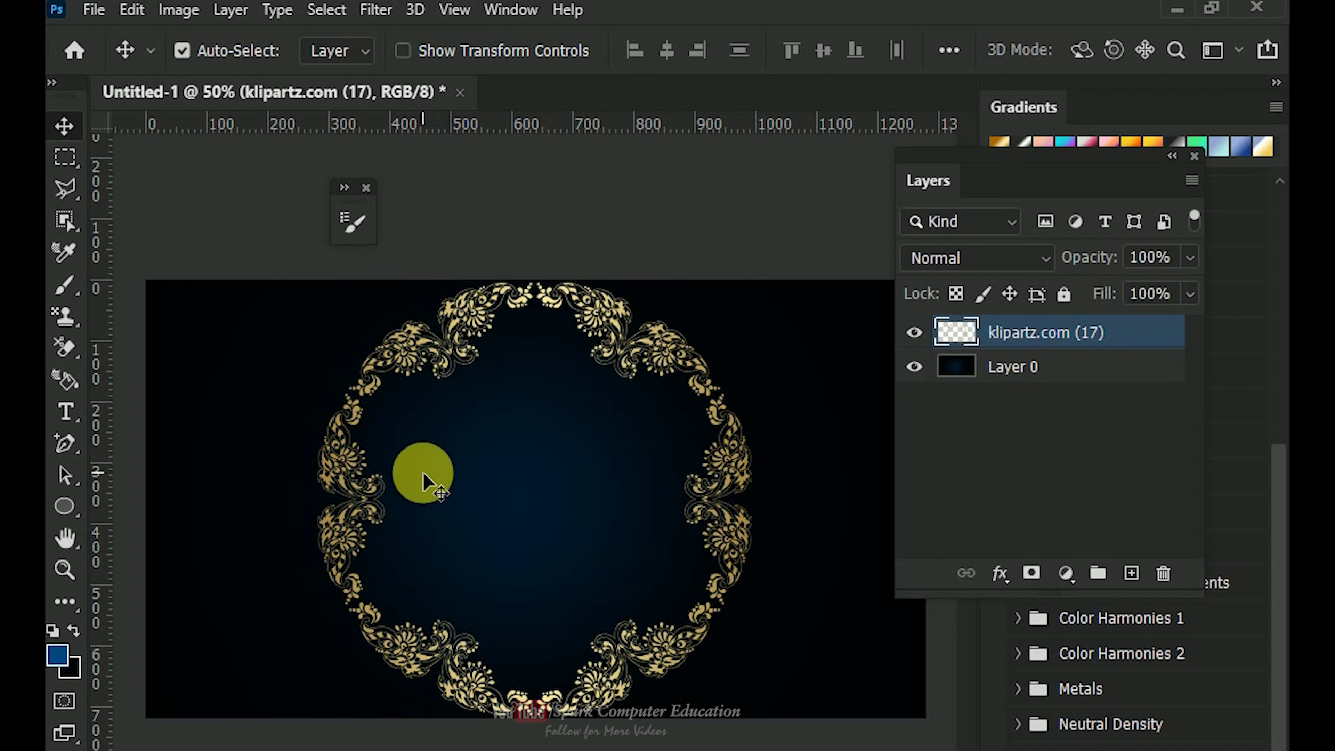
# Delete the klipartz.com (17) frame layer.
pyautogui.moveTo(915, 333); pyautogui.dragTo(1163, 572)
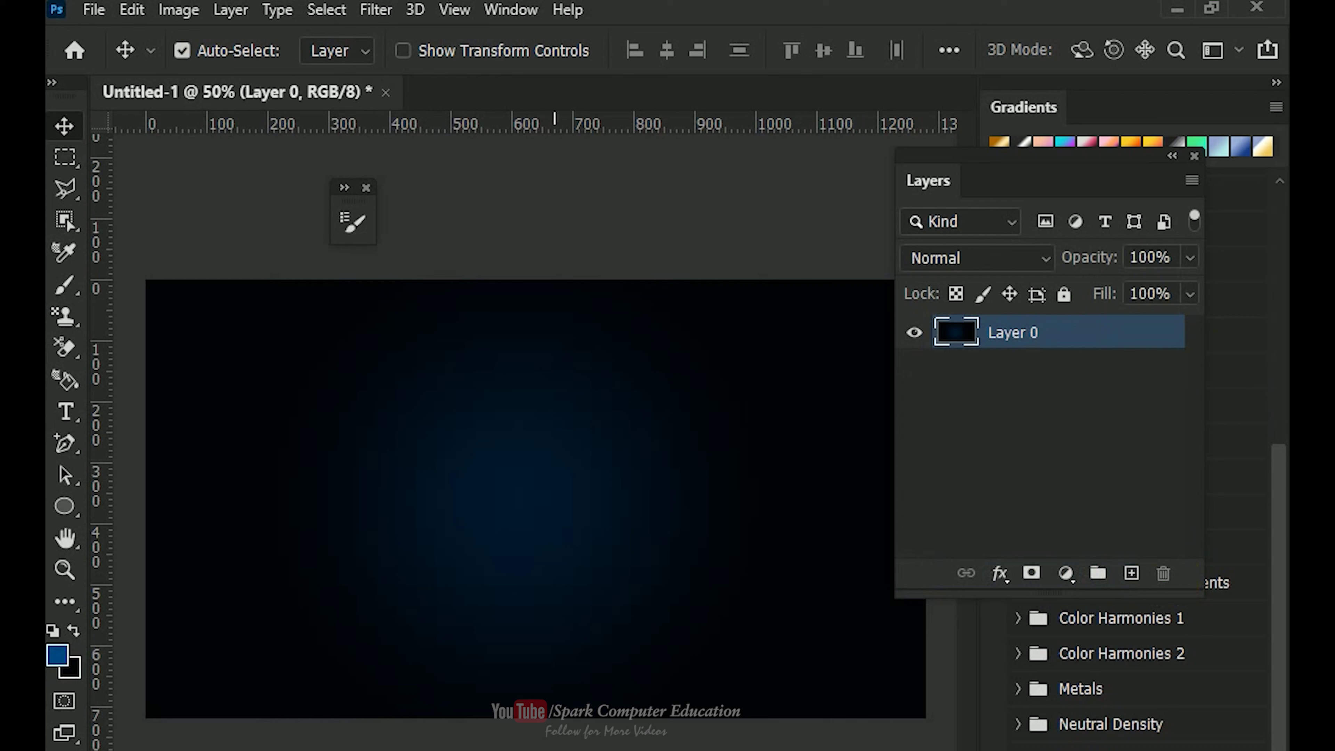
# Place the klipartz.com (31) hanging-stars image, scale it to 18.23% and position it in the upper-right corner of the canvas.
pyautogui.click(501, 584)
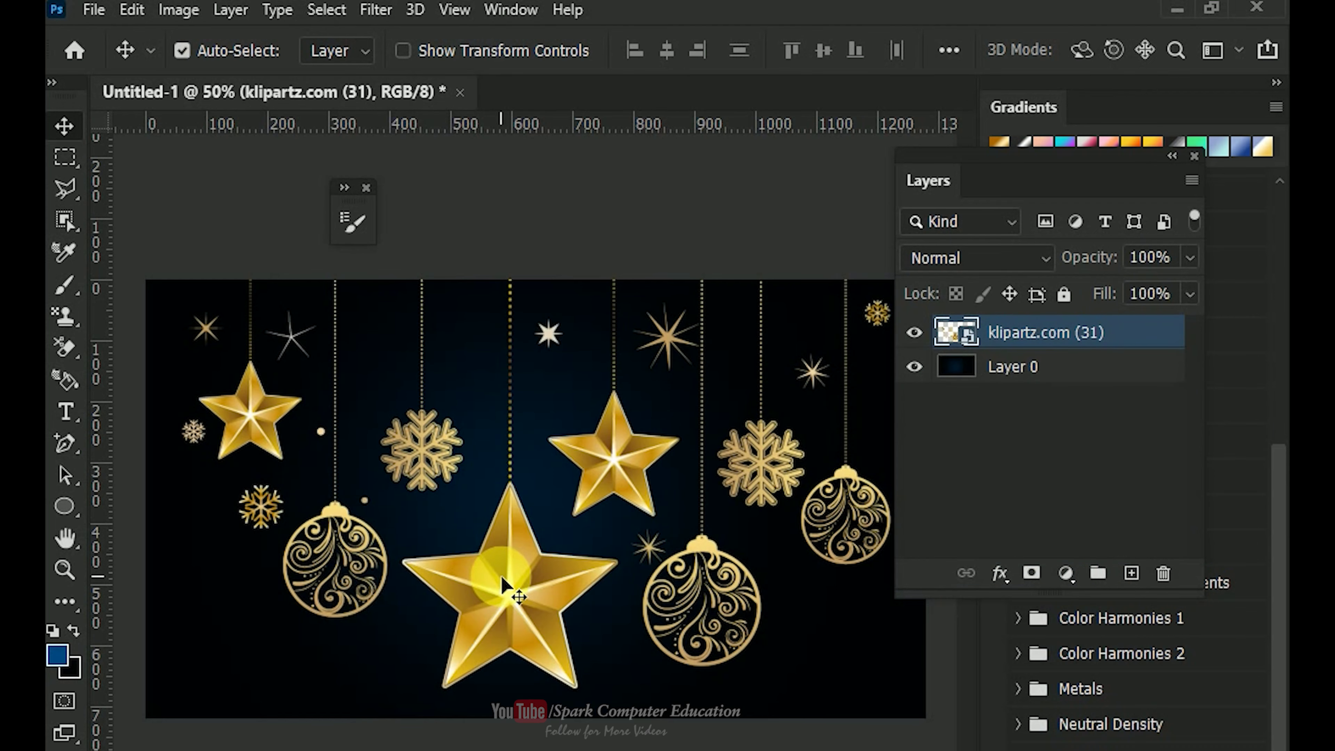
pyautogui.hotkey('ctrl', 't')
pyautogui.moveTo(194, 694); pyautogui.dragTo(526, 383)
pyautogui.moveTo(1103, 170); pyautogui.dragTo(1171, 194)
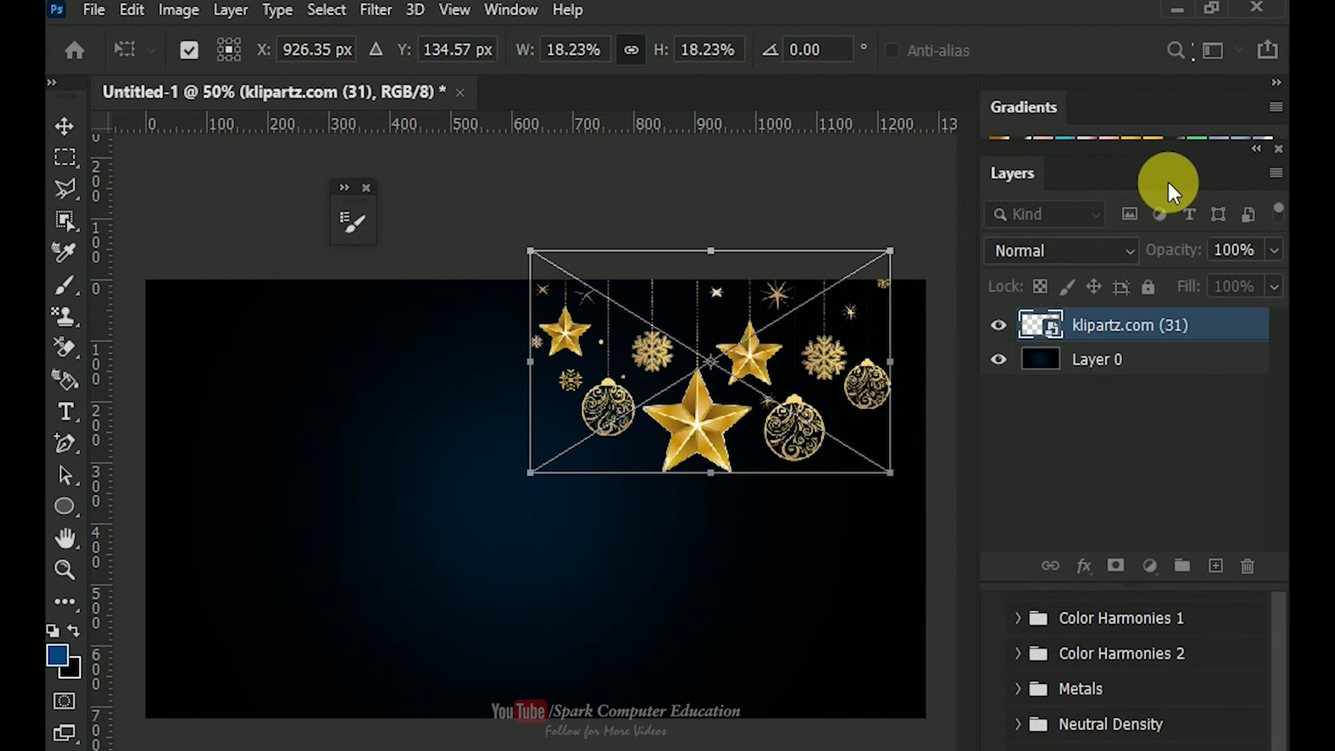
pyautogui.moveTo(675, 330); pyautogui.dragTo(719, 339)
pyautogui.press('Return')
# Duplicate the hanging-stars ornament into the upper-left corner of the canvas.
pyautogui.moveTo(718, 410); pyautogui.dragTo(314, 403)
pyautogui.click(482, 370)
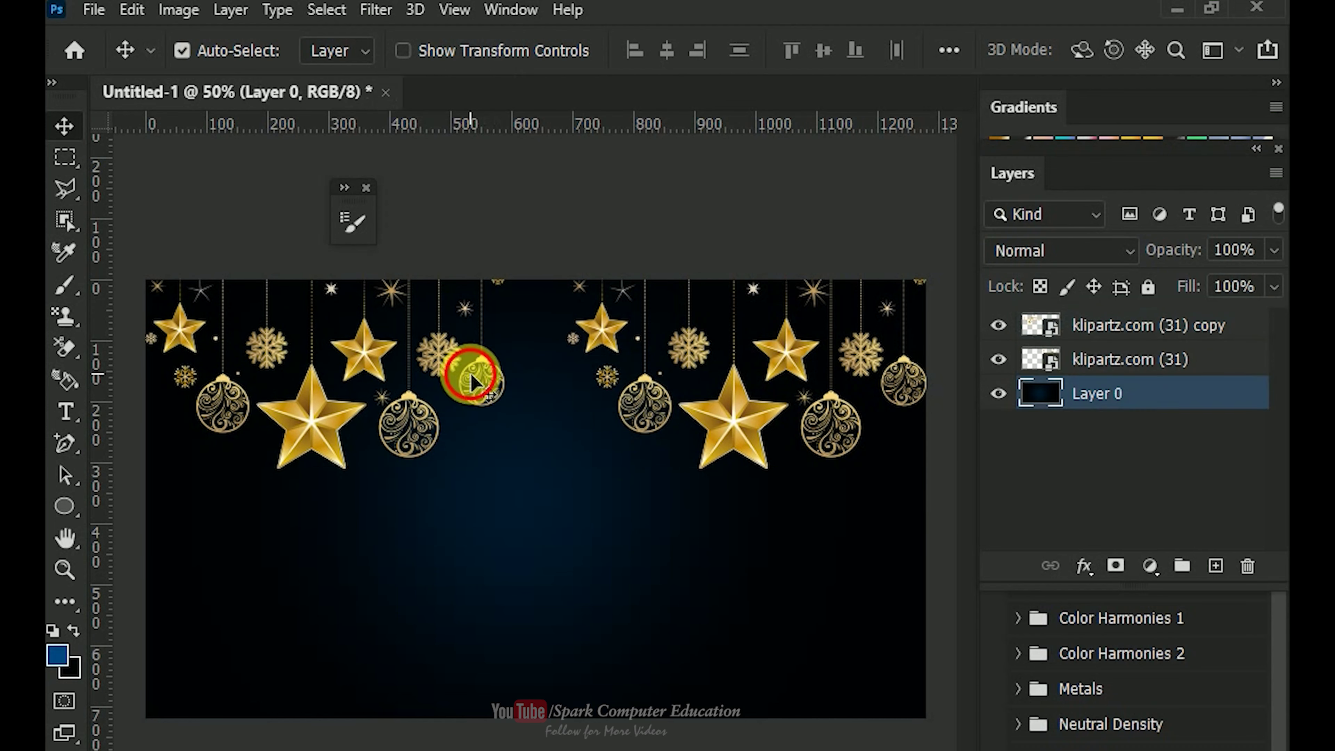
# Enlarge the duplicated ornament slightly, keeping it hung from the canvas's top edge in the upper-left corner.
pyautogui.click(482, 365)
pyautogui.hotkey('ctrl', 't')
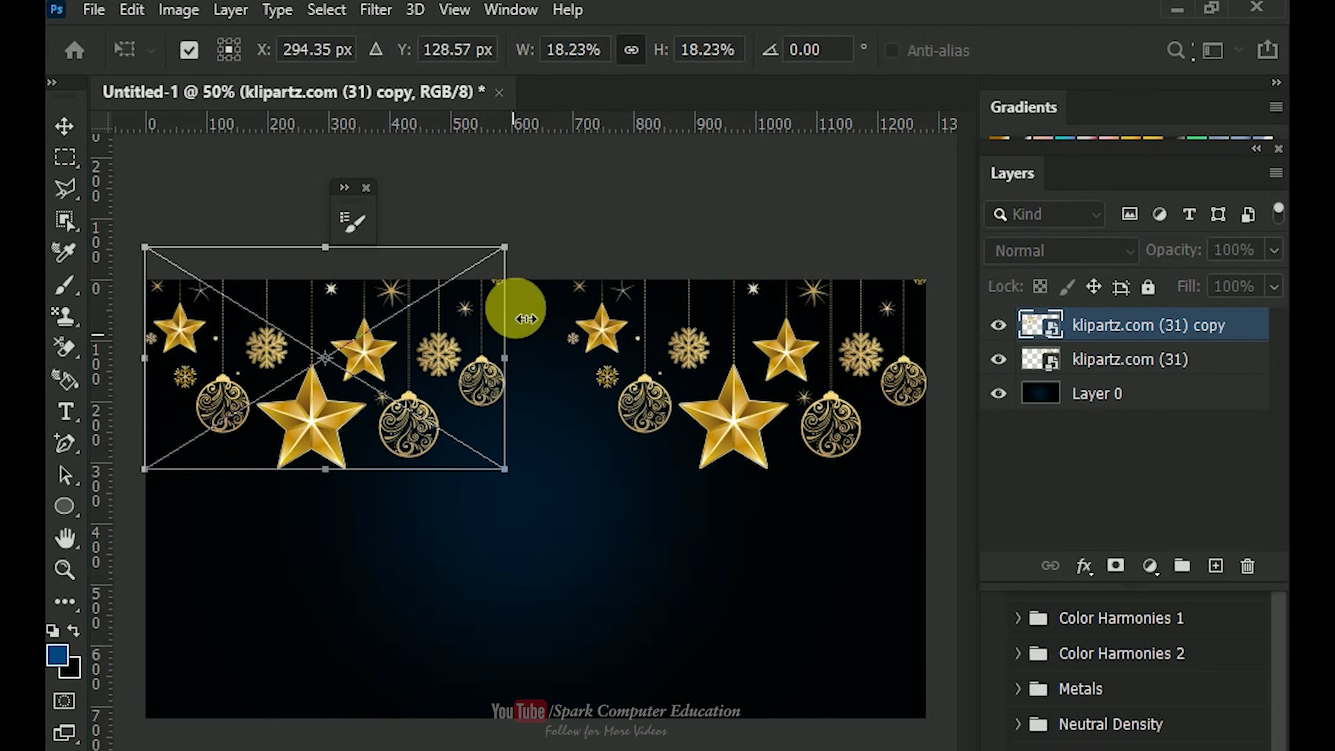
pyautogui.moveTo(426, 357); pyautogui.dragTo(426, 373)
pyautogui.press('Up')
pyautogui.press('Up')
pyautogui.press('Up')
pyautogui.press('Up')
pyautogui.press('Up')
pyautogui.press('Up')
pyautogui.press('Up')
pyautogui.press('Up')
pyautogui.press('Up')
pyautogui.press('Up')
pyautogui.press('Up')
pyautogui.press('Up')
pyautogui.press('Up')
pyautogui.press('Up')
pyautogui.press('Up')
pyautogui.press('Up')
pyautogui.press('Up')
pyautogui.press('Up')
pyautogui.press('Up')
pyautogui.press('Up')
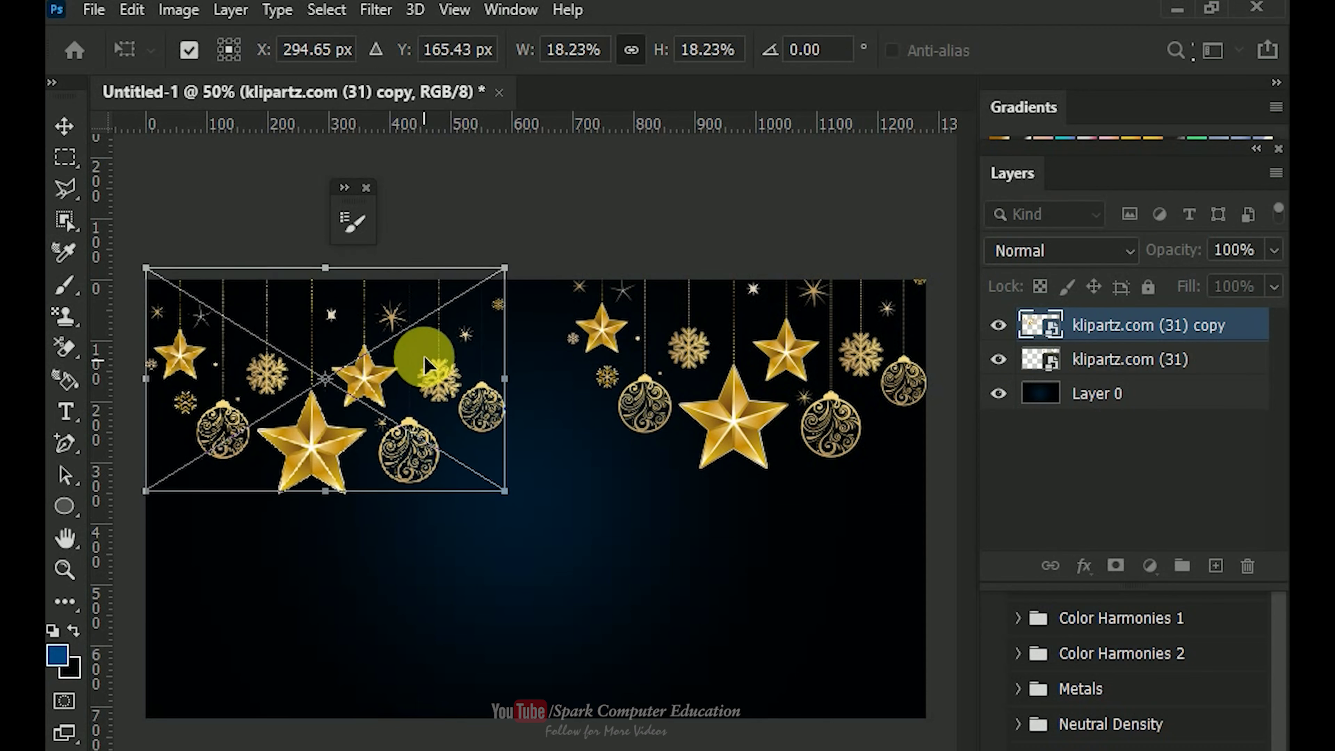
pyautogui.moveTo(438, 382); pyautogui.dragTo(522, 359)
pyautogui.moveTo(426, 439); pyautogui.dragTo(426, 445)
pyautogui.press('Return')
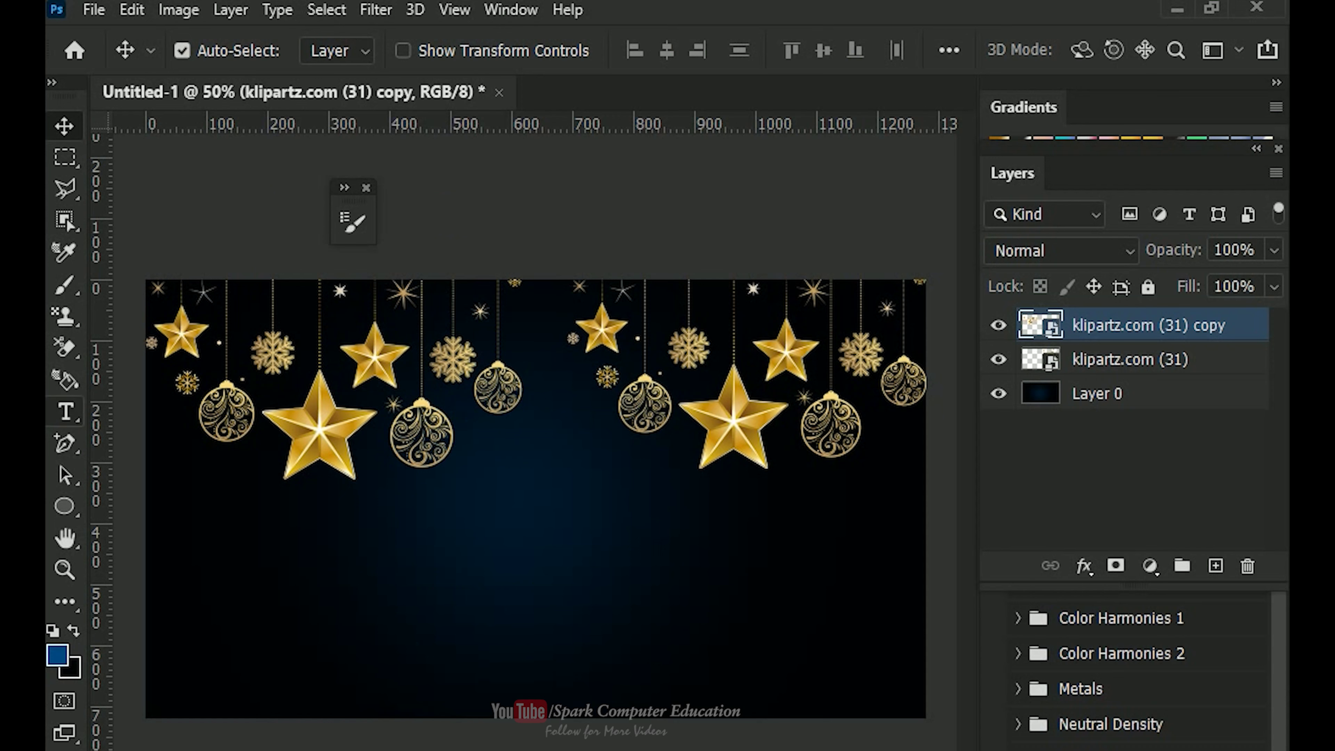
# Start a text layer below the ornaments with the Croissant One Regular font at 16 pt.
pyautogui.click(65, 411)
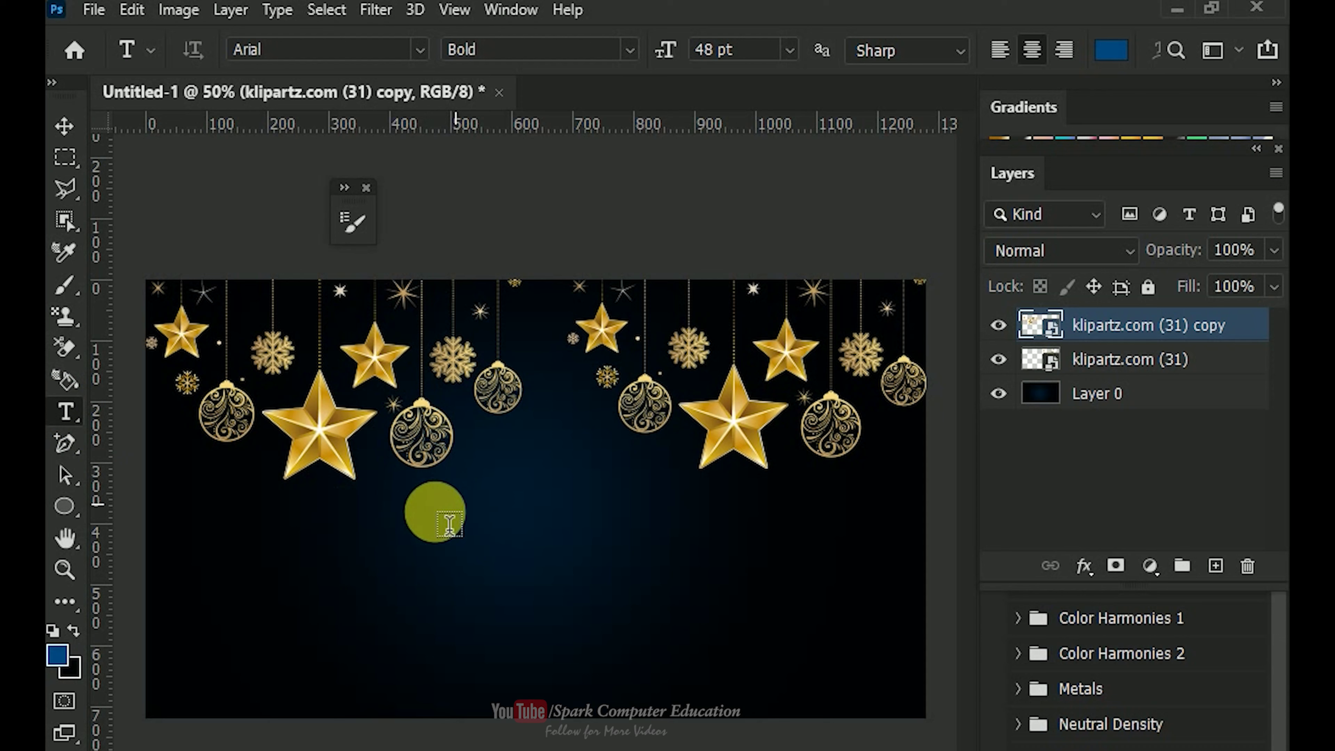
pyautogui.click(453, 539)
pyautogui.press('BackSpace')
pyautogui.click(788, 50)
pyautogui.click(735, 252)
pyautogui.click(287, 55)
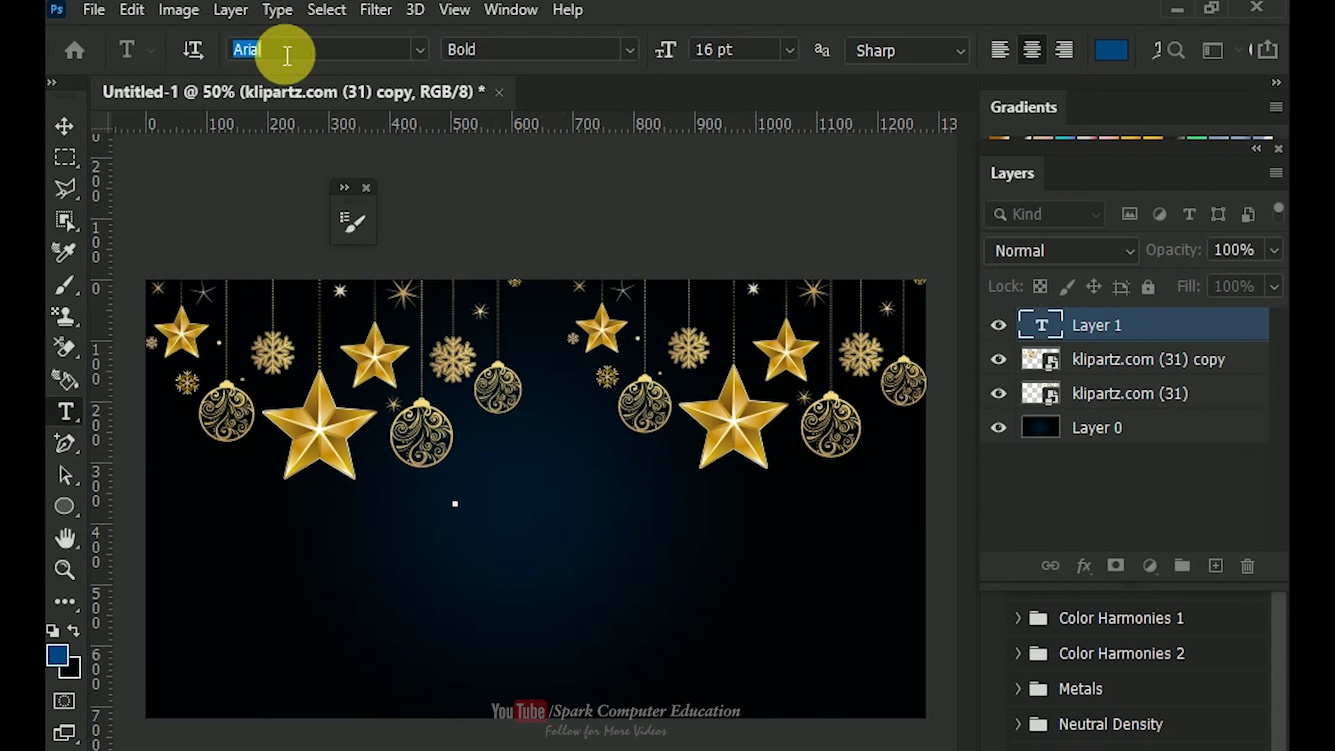
pyautogui.write('c')
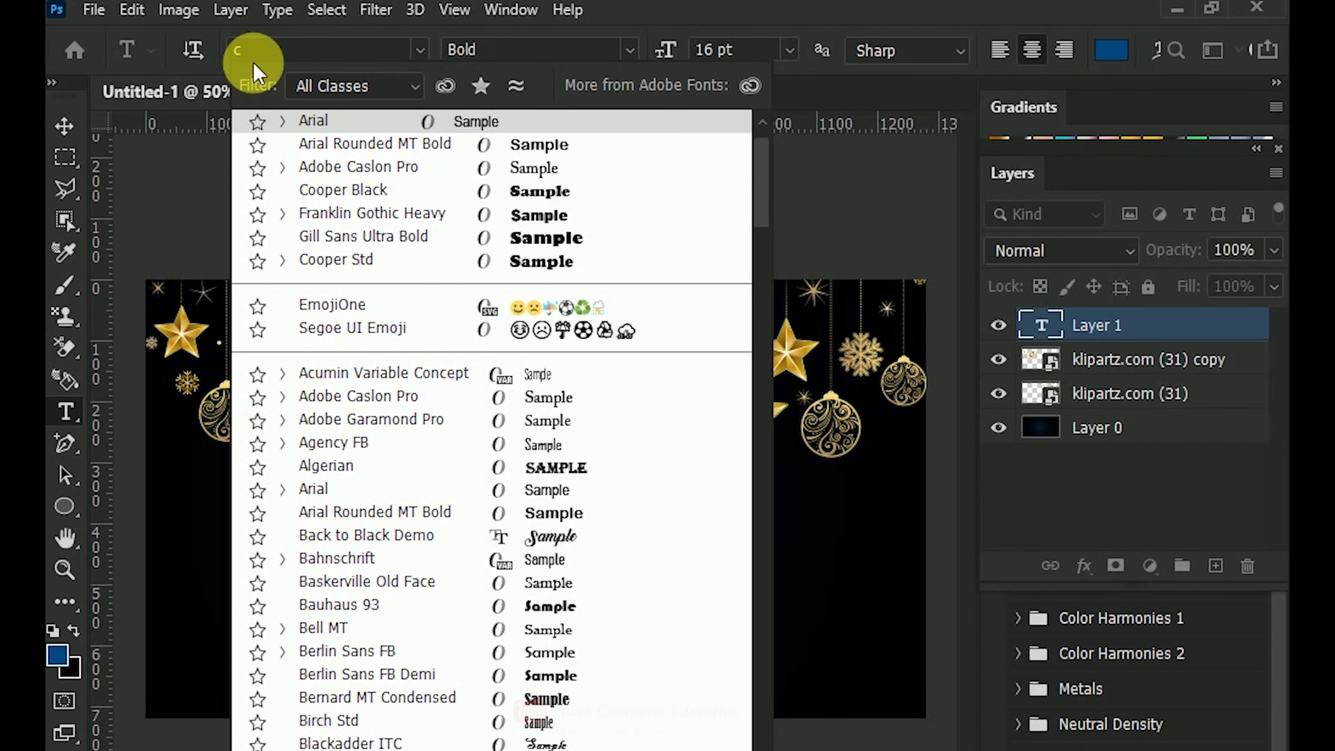
pyautogui.write('r')
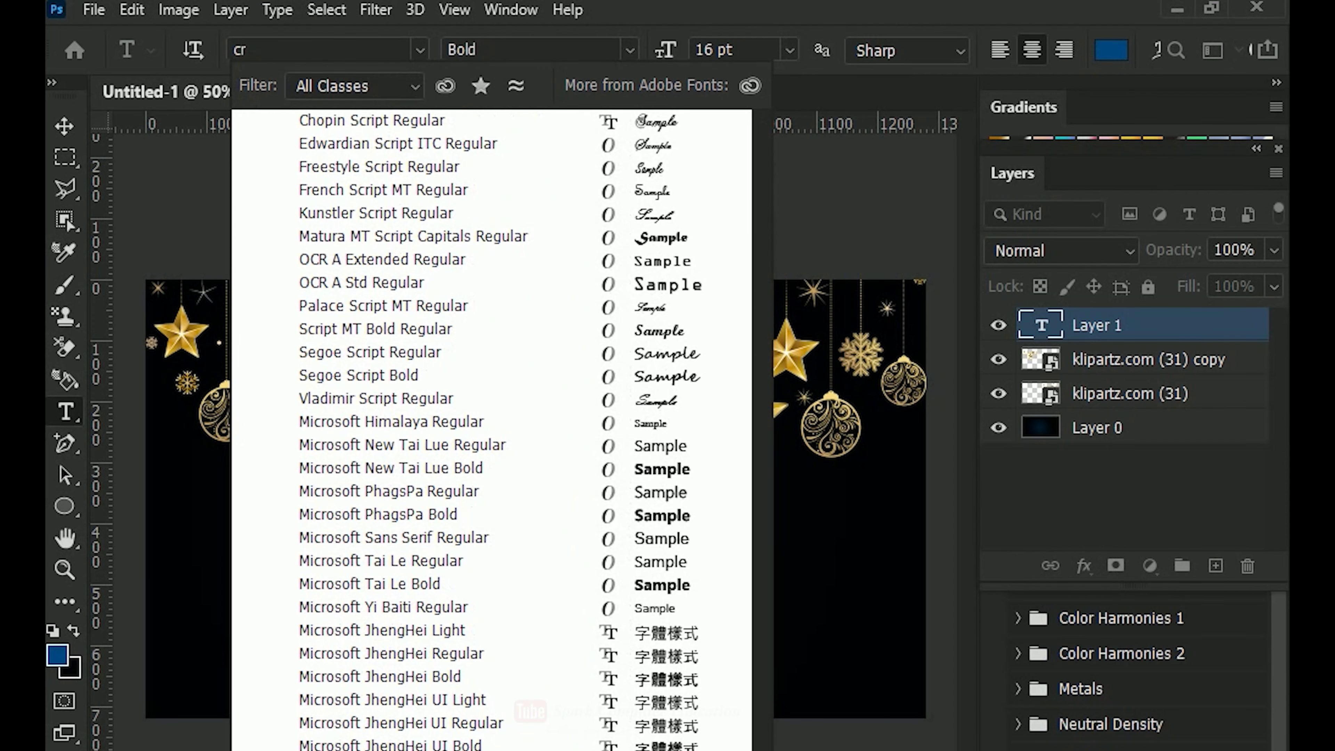
pyautogui.write('o')
pyautogui.click(346, 126)
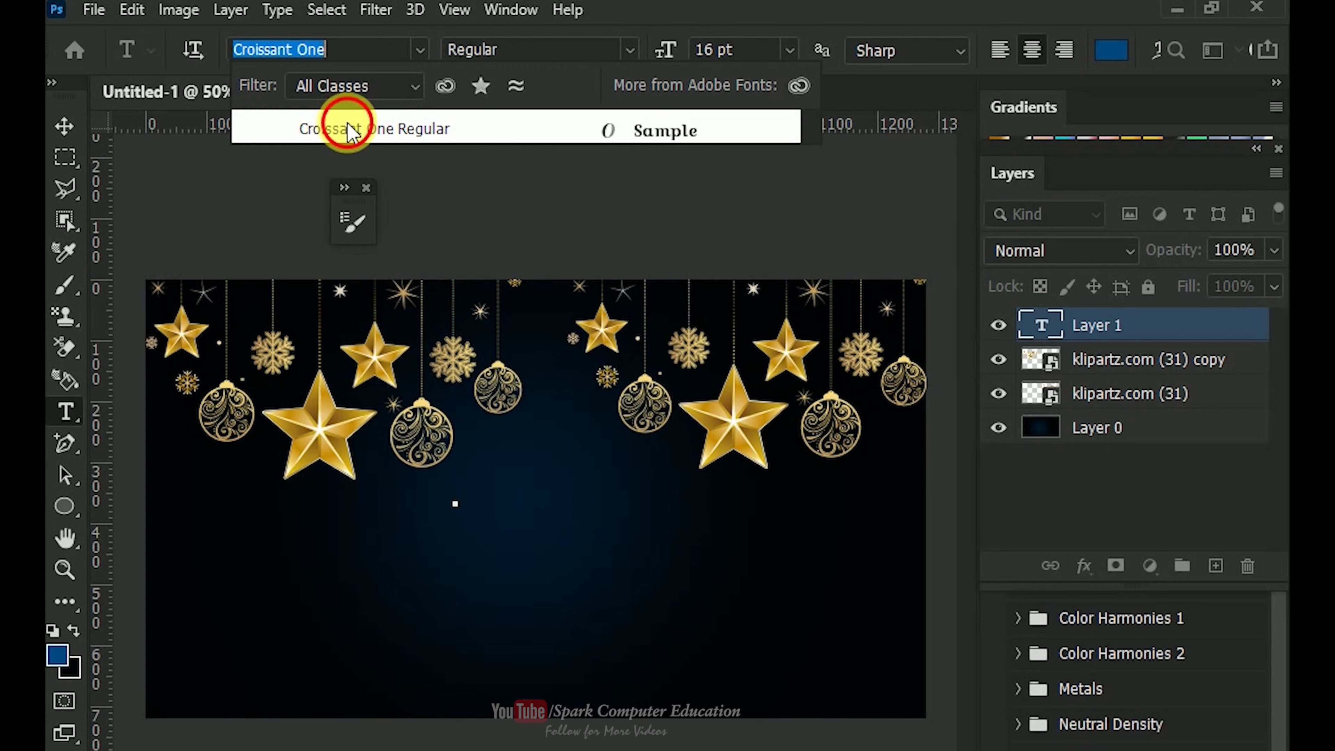
# Insert the quote “Tomorrow is the first blank page of a 365-page book. Write a good one.” —Brad Paisley, with the attribution on its own line.
pyautogui.click(457, 500)
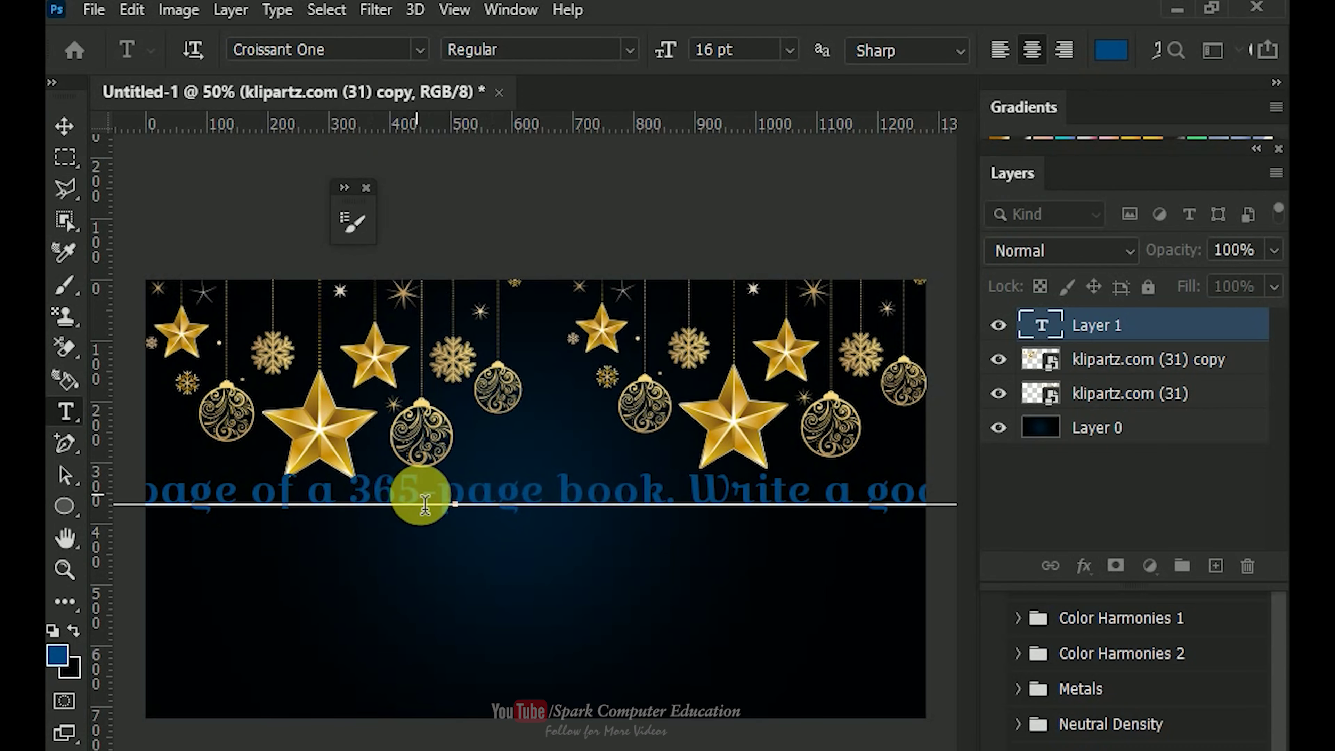
pyautogui.click(573, 497)
pyautogui.press('Return')
pyautogui.click(568, 549)
pyautogui.press('Return')
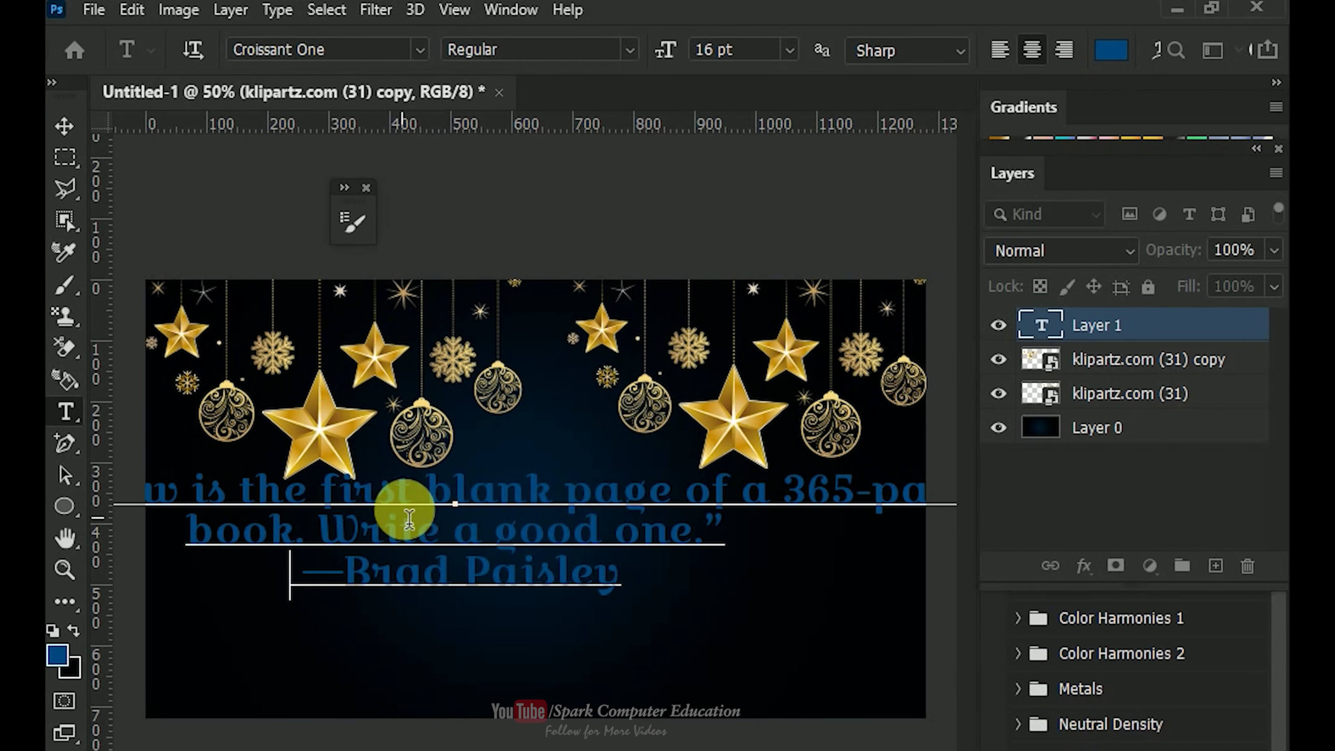
# Break the quote after "first" and "of a", and put "365-page book." and "Write a good one." on separate lines.
pyautogui.click(435, 508)
pyautogui.press('Return')
pyautogui.click(536, 531)
pyautogui.press('Return')
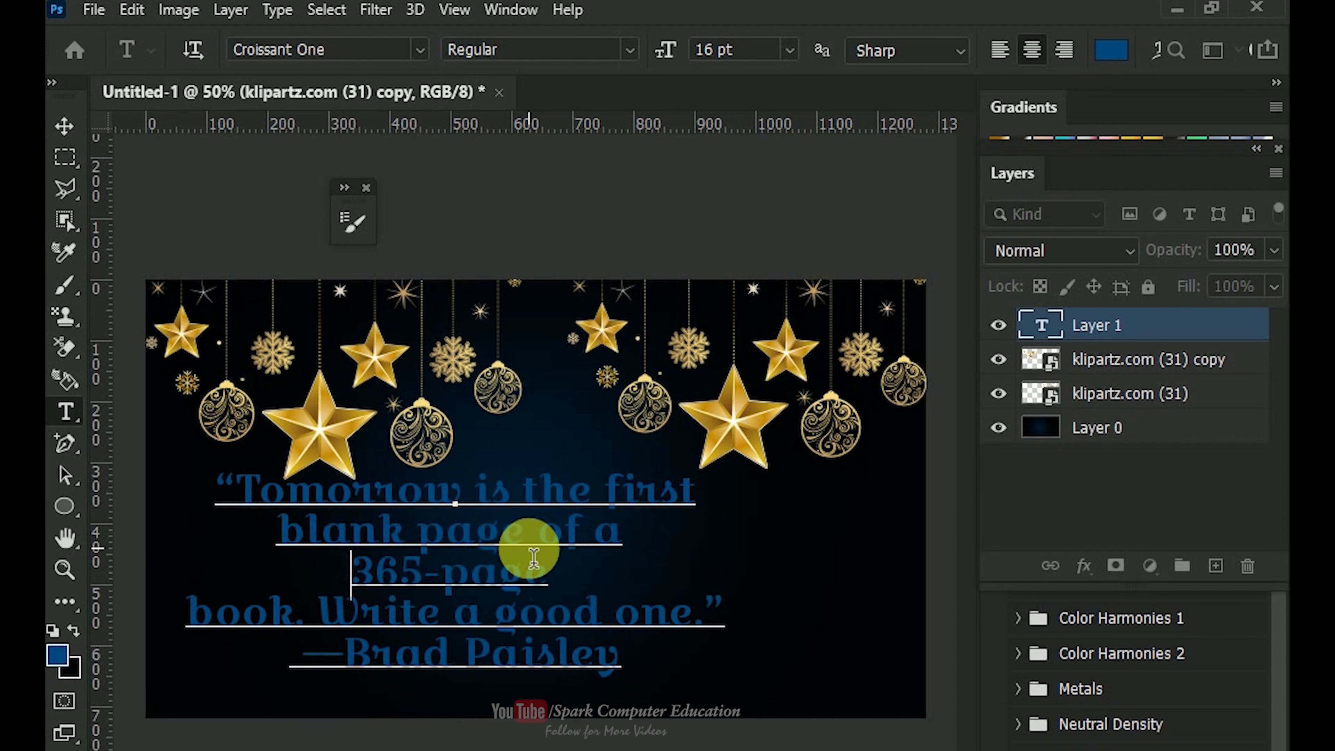
pyautogui.click(326, 616)
pyautogui.press('Return')
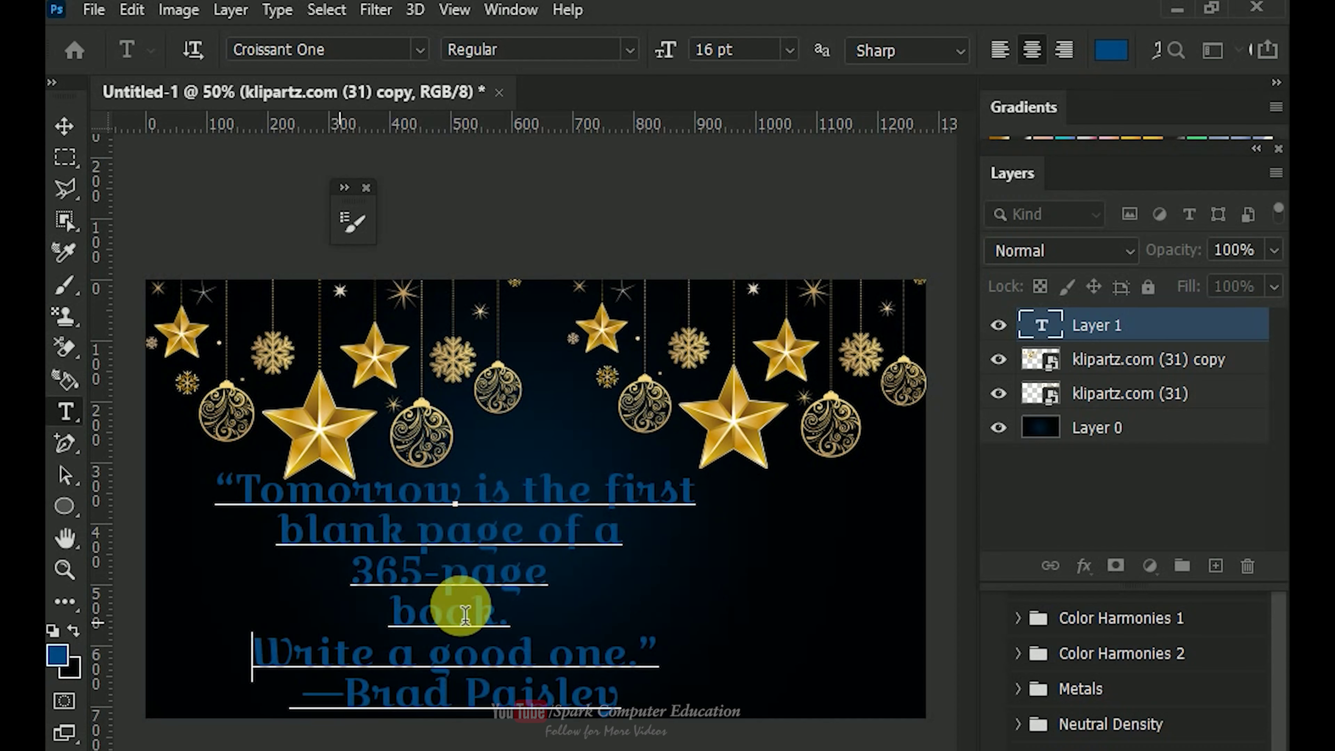
pyautogui.click(397, 639)
pyautogui.press('BackSpace')
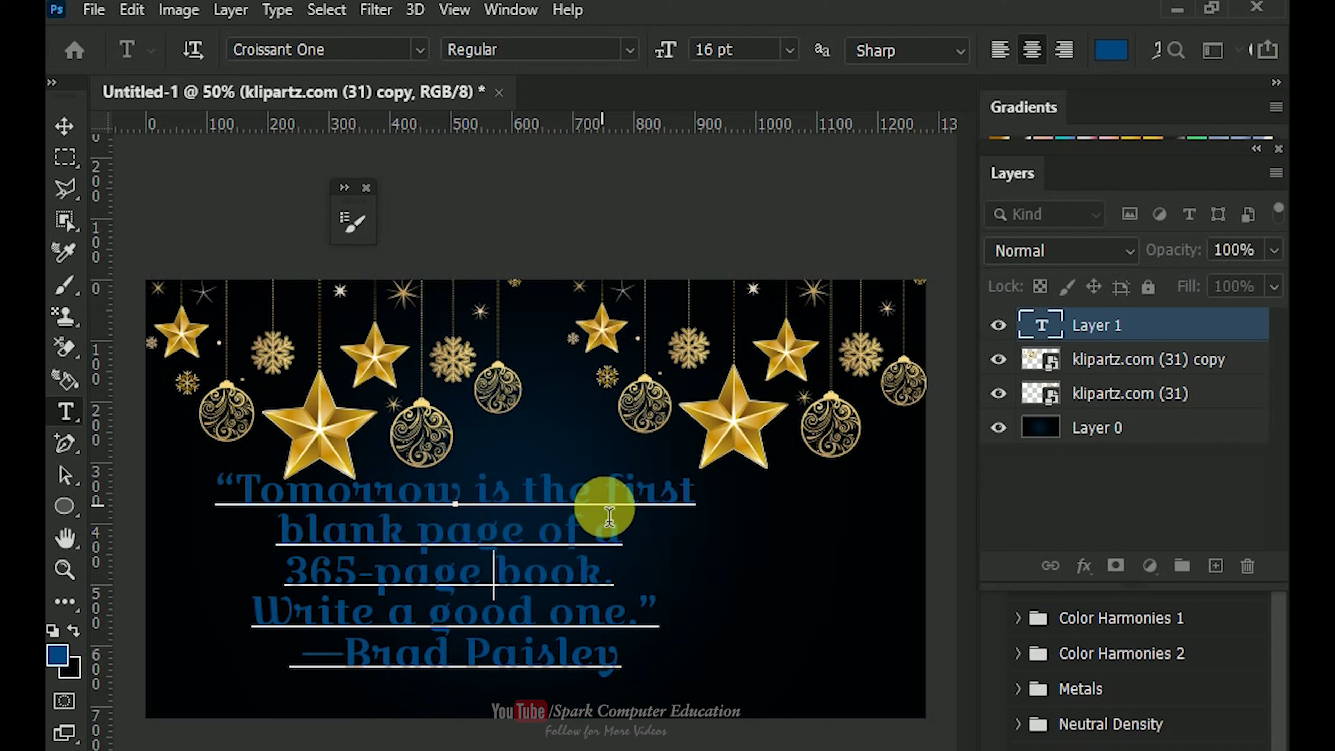
# Rearrange the quote's lines to read "Tomorrow is the / first blank page / of a 365-page / book. Write / a good one.".
pyautogui.press('Return')
pyautogui.click(291, 590)
pyautogui.press('BackSpace')
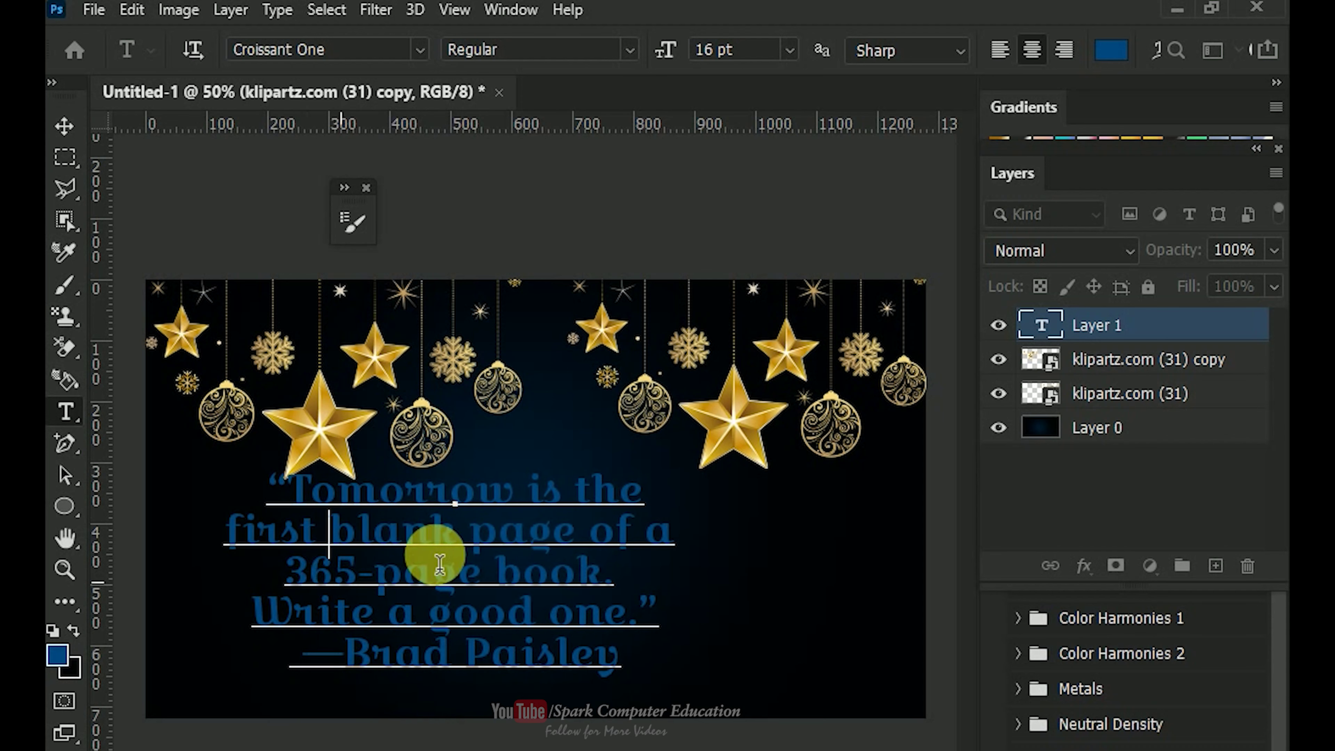
pyautogui.press('Return')
pyautogui.click(310, 625)
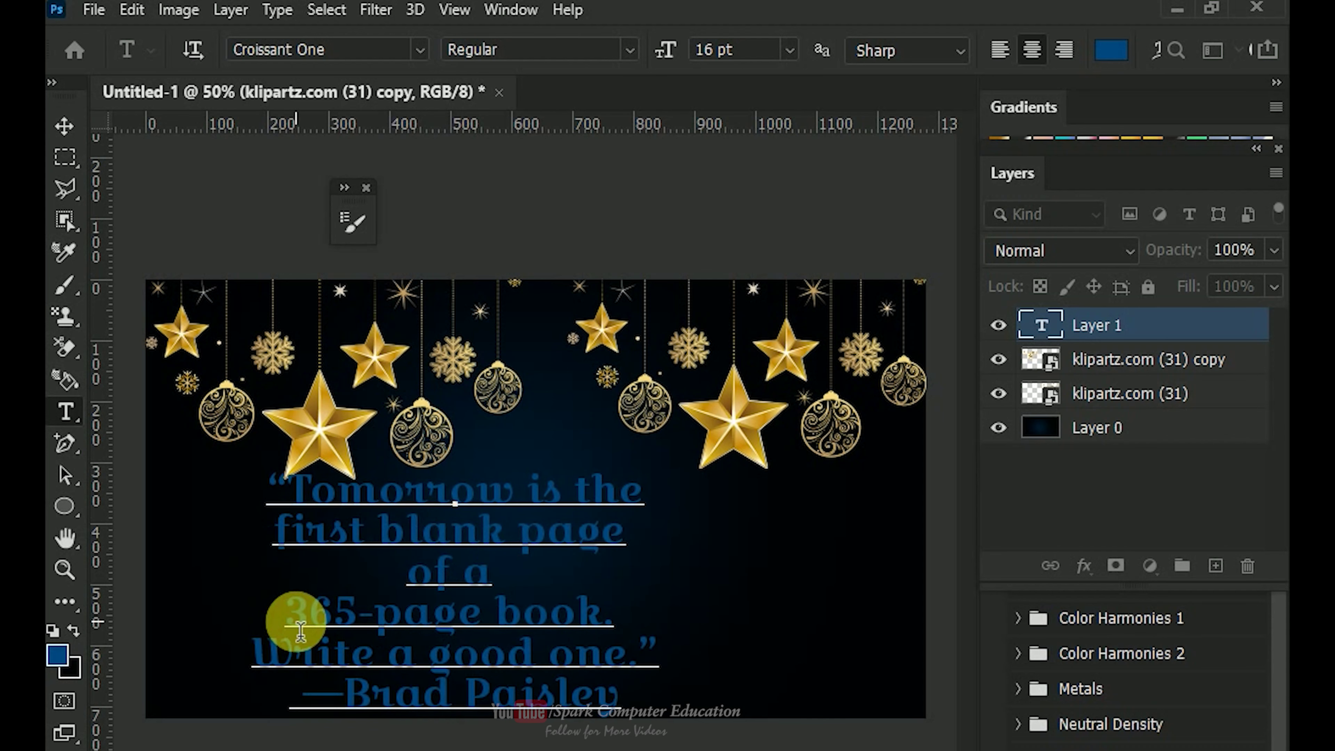
pyautogui.press('BackSpace')
pyautogui.click(260, 670)
pyautogui.press('BackSpace')
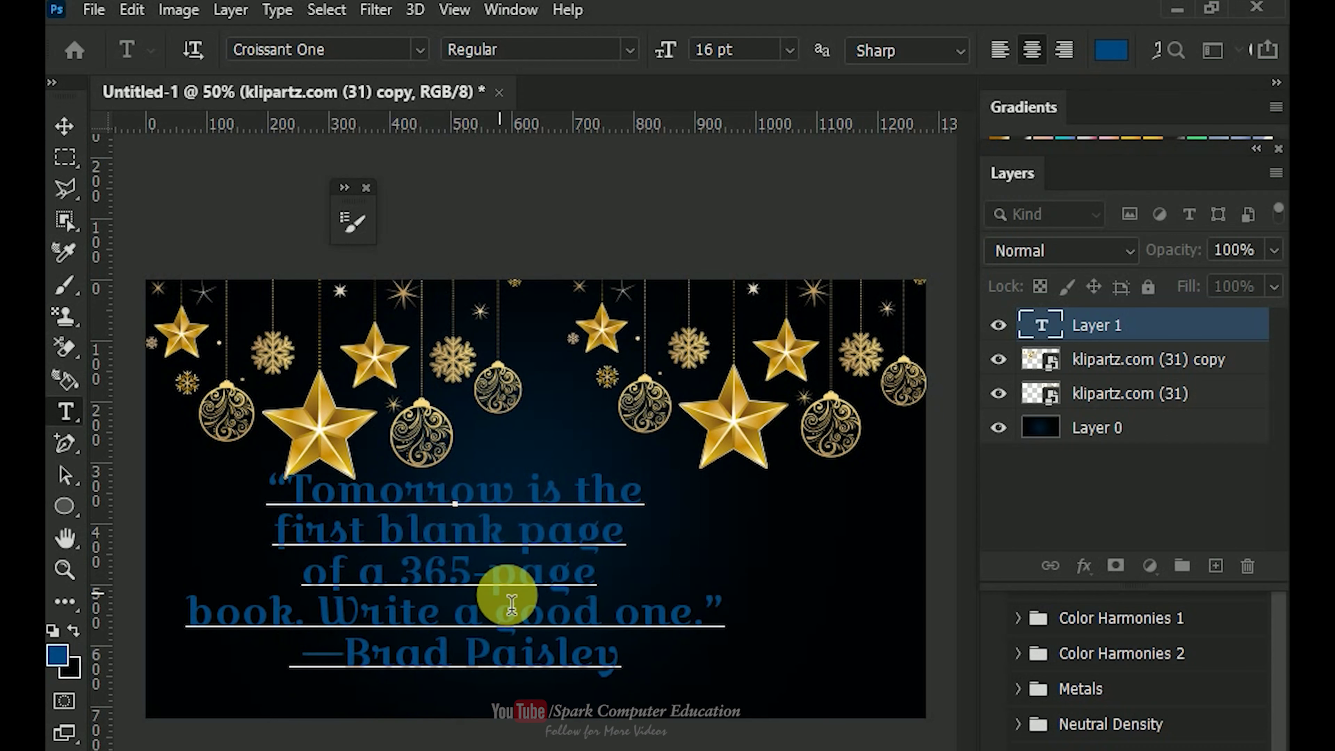
pyautogui.press('Return')
pyautogui.click(572, 615)
pyautogui.press('Return')
pyautogui.click(349, 705)
pyautogui.press('BackSpace')
# Move the quote text closer to the middle of the canvas, just under the ornaments.
pyautogui.click(64, 126)
pyautogui.moveTo(407, 579); pyautogui.dragTo(527, 539)
# Set the whole quote text, including the attribution, in the Fontleroy Brown NF font.
pyautogui.doubleClick(545, 531)
pyautogui.hotkey('ctrl', 'a')
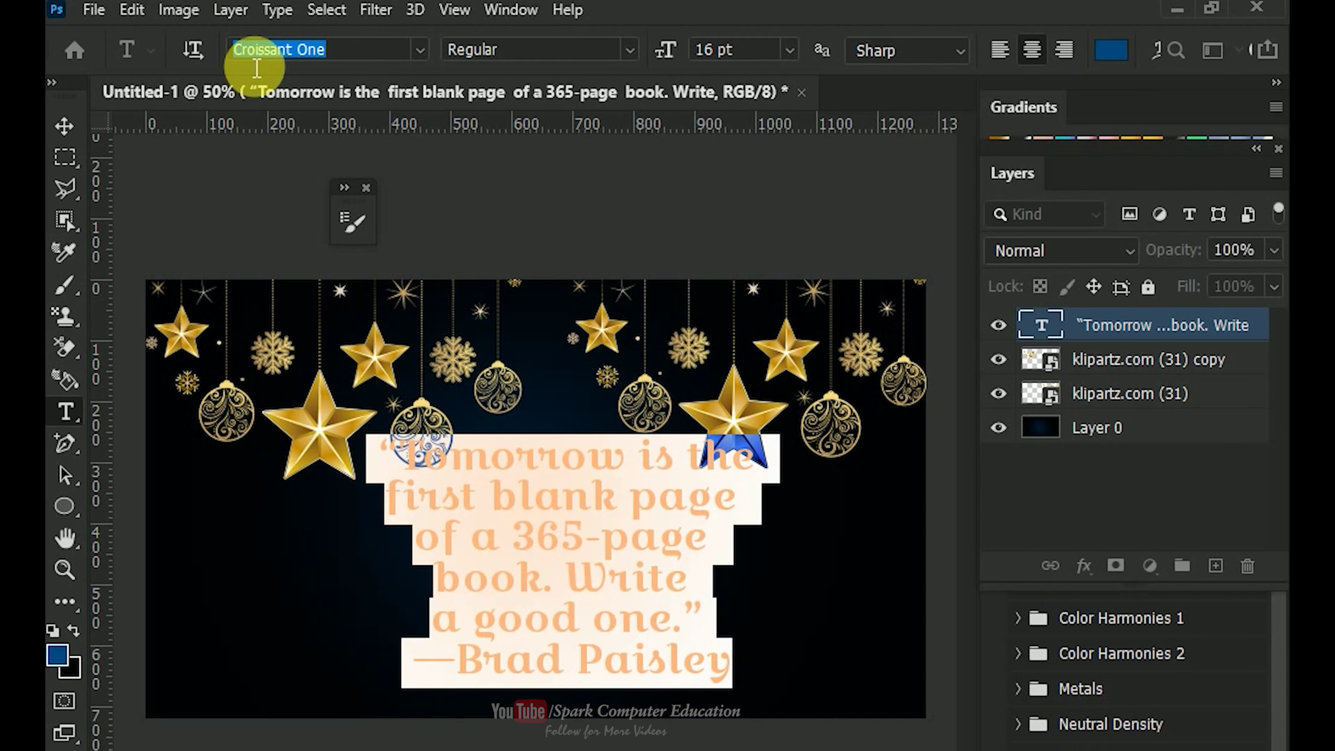
pyautogui.write('fon')
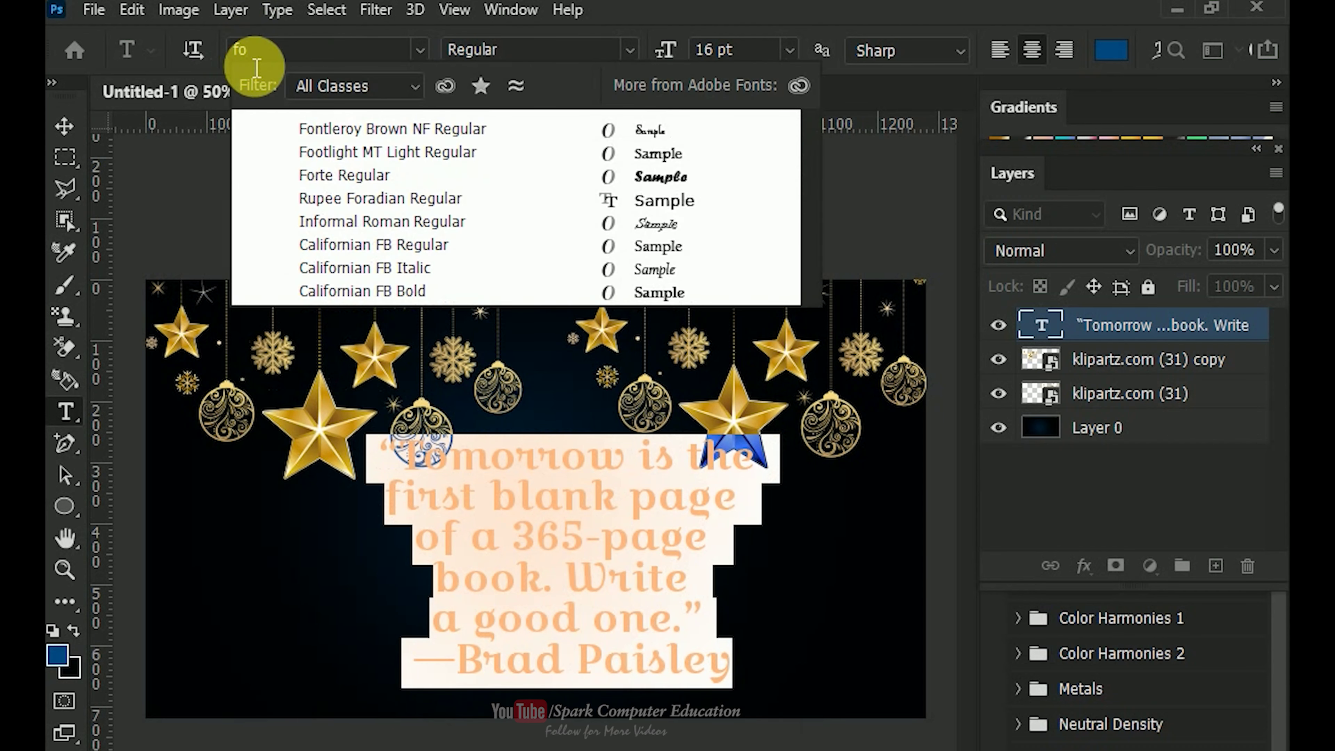
pyautogui.click(338, 131)
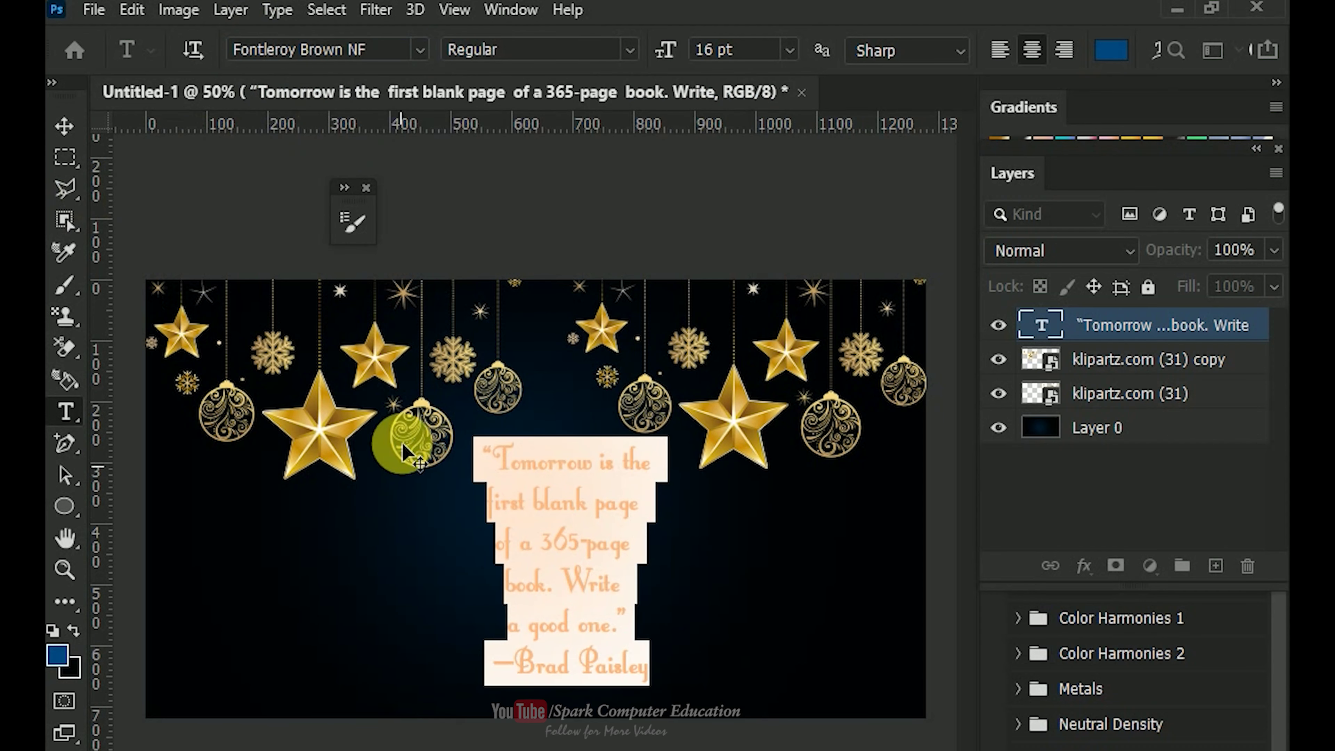
pyautogui.click(64, 127)
# Change the fill color of the entire quote text to white.
pyautogui.doubleClick(1077, 323)
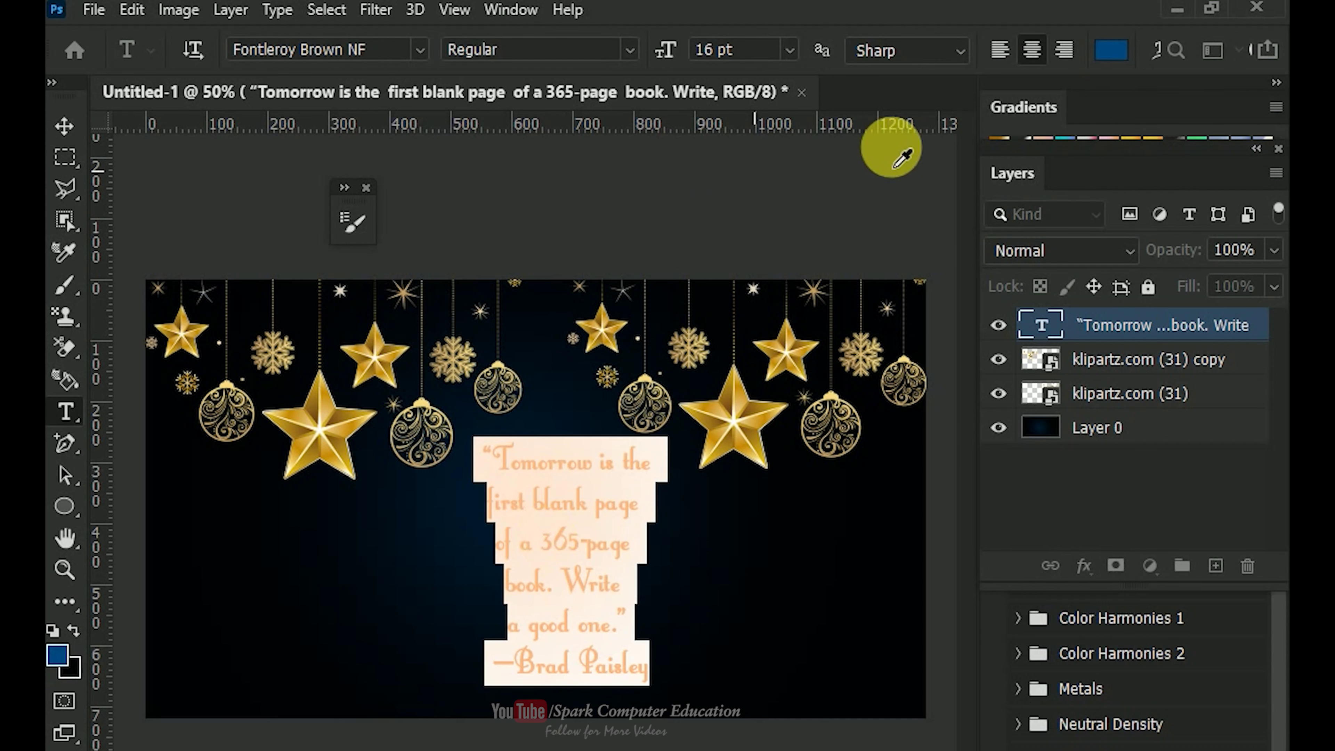
pyautogui.click(1110, 50)
pyautogui.click(661, 364)
pyautogui.click(1188, 352)
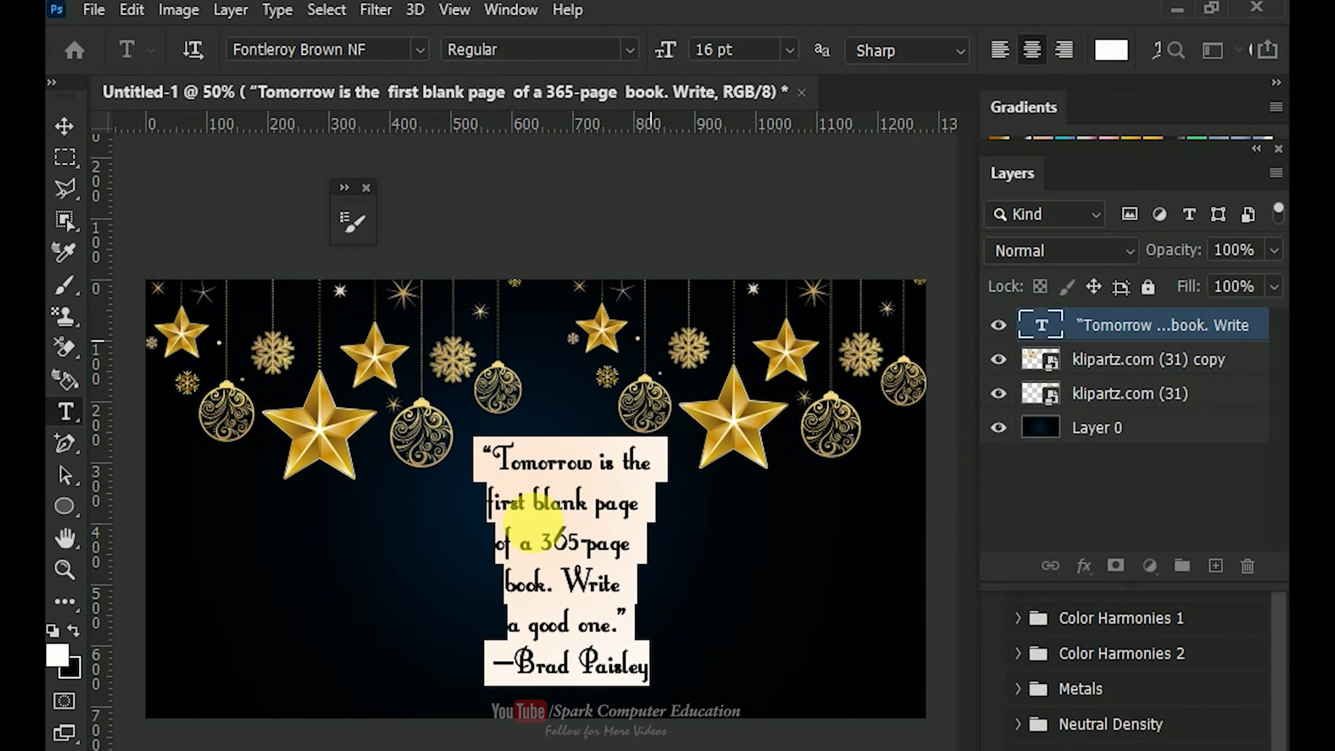
pyautogui.click(534, 475)
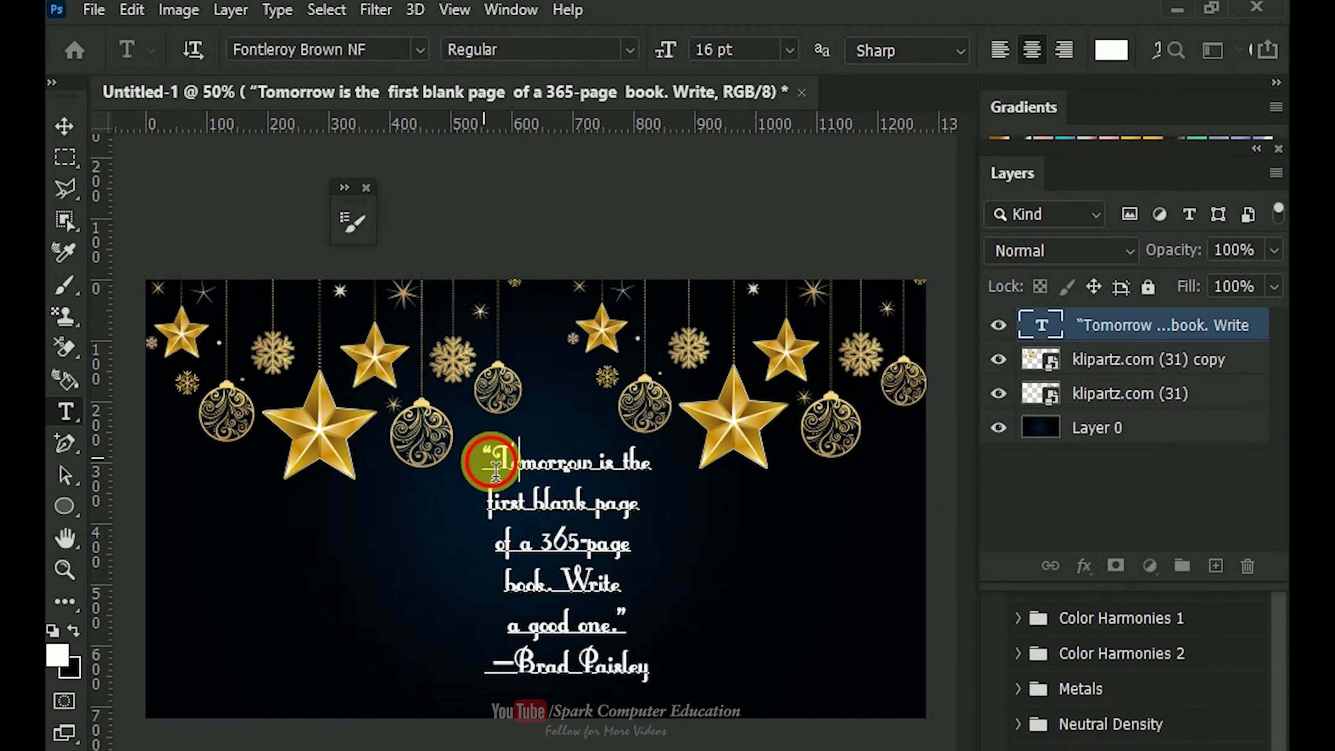
# Set the five quote lines in Chopin Script Regular, leaving out the attribution line.
pyautogui.moveTo(495, 468); pyautogui.dragTo(638, 626)
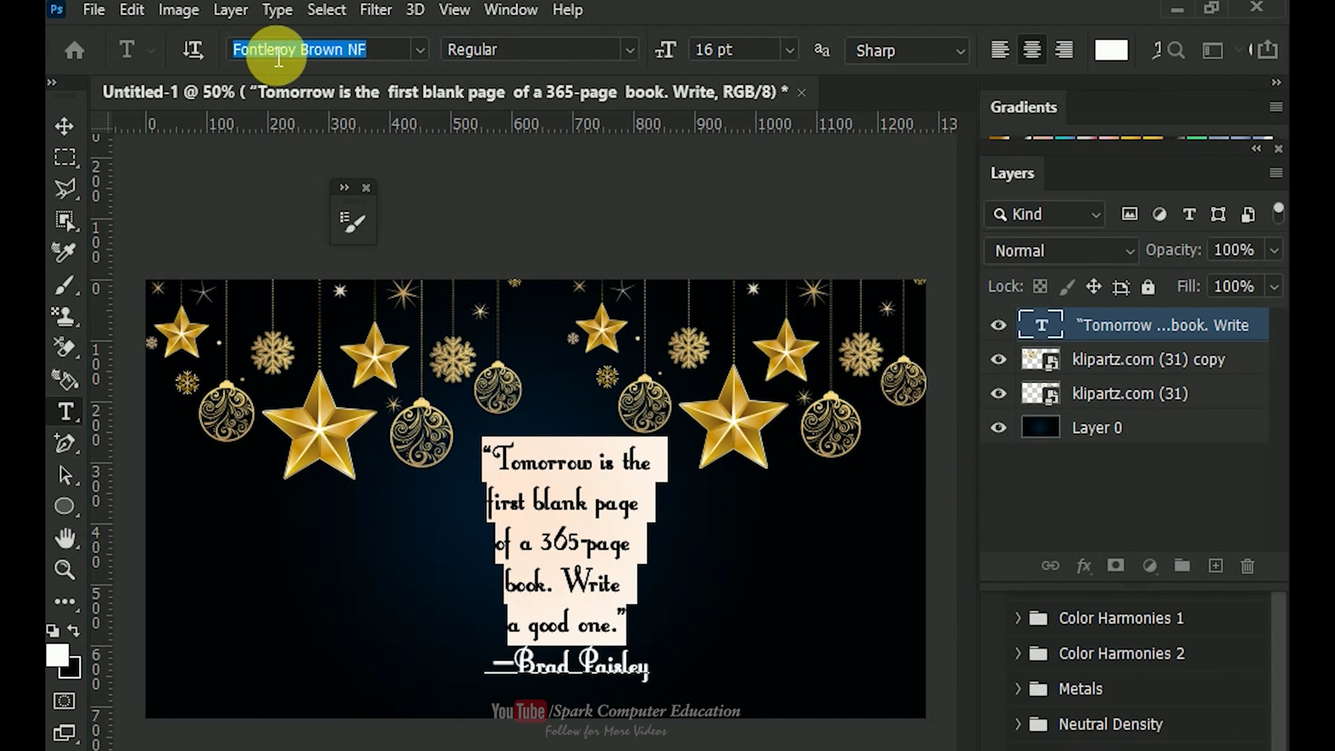
pyautogui.write('cho')
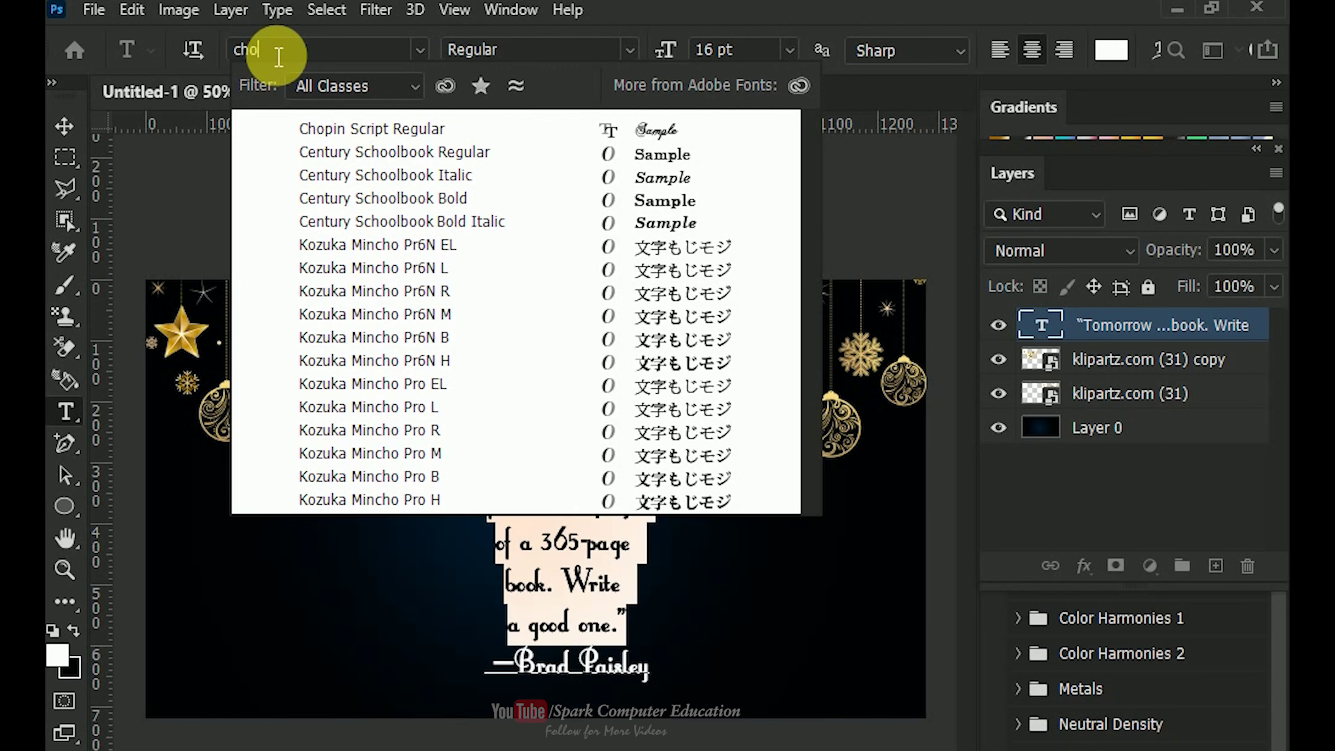
pyautogui.click(337, 125)
pyautogui.click(64, 127)
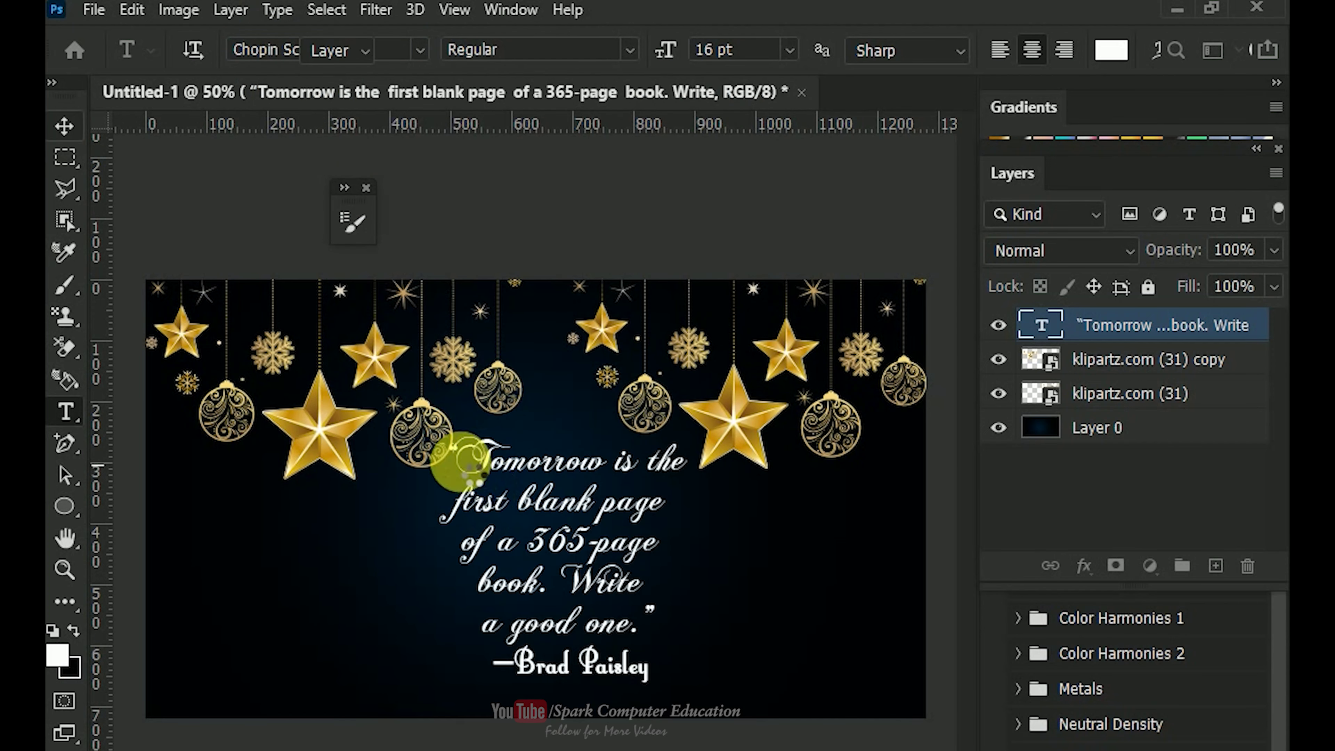
# Apply a linear pale cream Gradient Overlay to the quote text layer.
pyautogui.click(1093, 568)
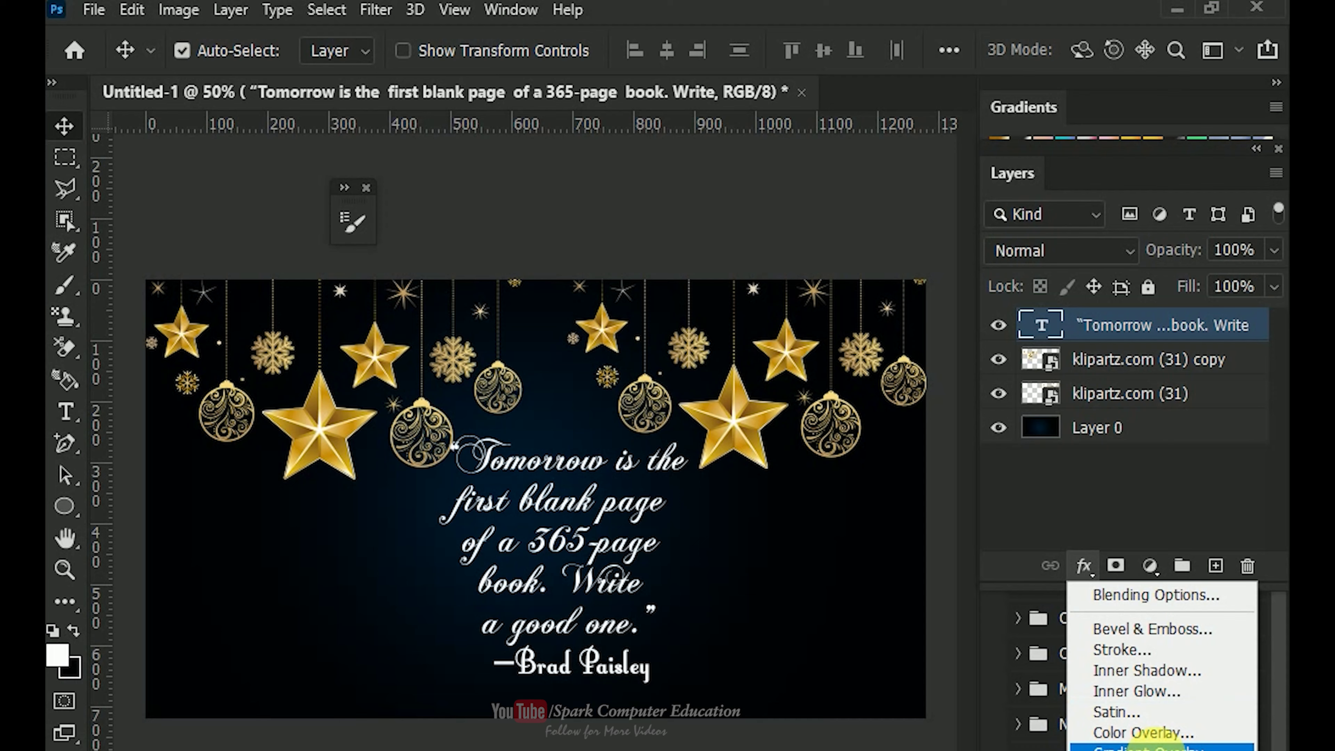
pyautogui.click(1148, 746)
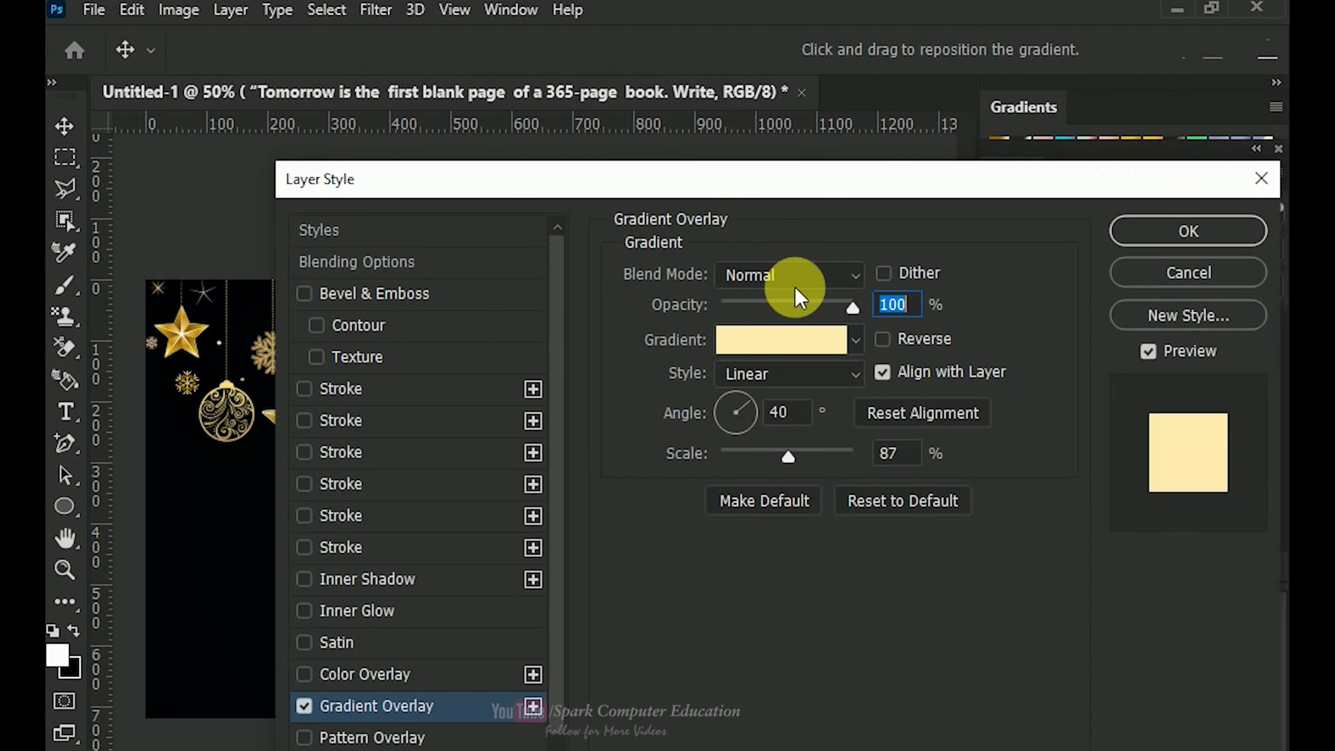
pyautogui.moveTo(772, 195); pyautogui.dragTo(819, 178)
pyautogui.click(1195, 217)
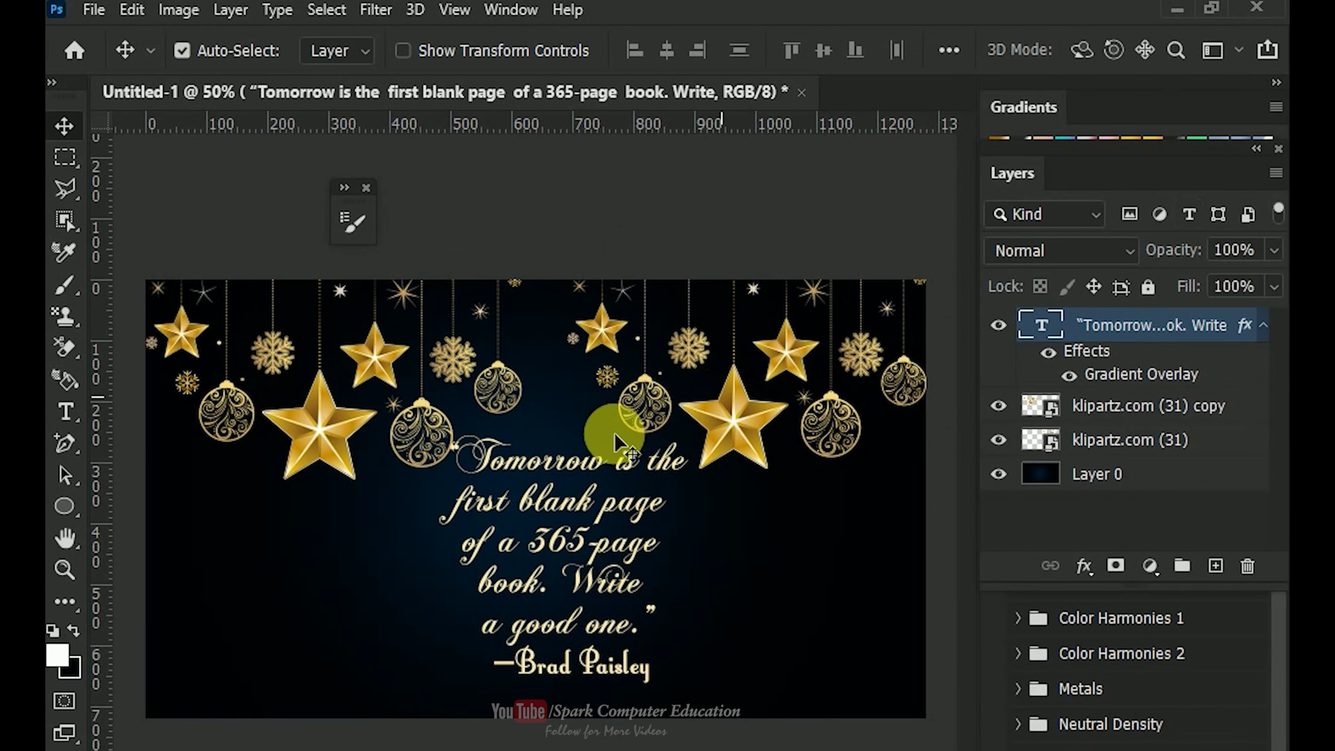
# Scale the quote text to about 86.4% and place it near the middle of the canvas, just below the ornaments.
pyautogui.moveTo(542, 499); pyautogui.dragTo(267, 470)
pyautogui.doubleClick(267, 469)
pyautogui.click(64, 126)
pyautogui.hotkey('ctrl', 't')
pyautogui.moveTo(158, 693); pyautogui.dragTo(544, 644)
pyautogui.moveTo(567, 467); pyautogui.dragTo(566, 439)
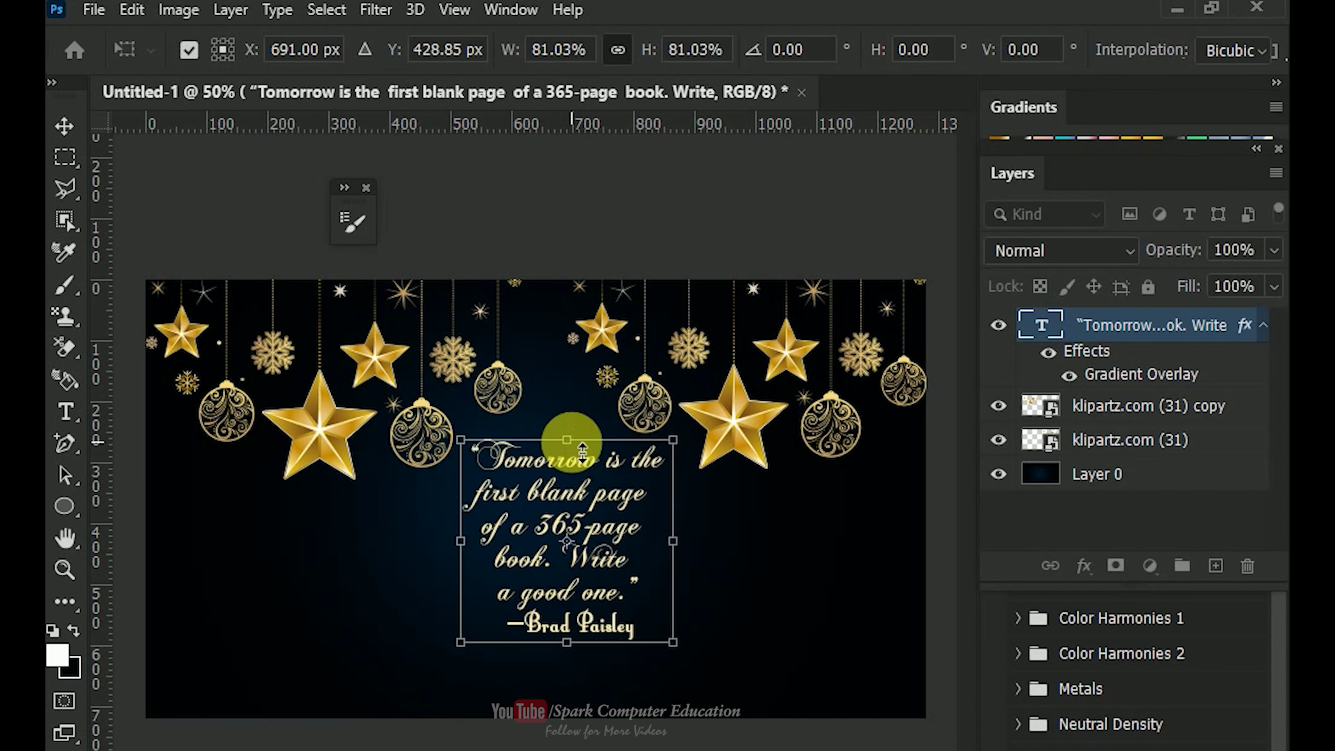
pyautogui.moveTo(573, 512); pyautogui.dragTo(574, 528)
pyautogui.moveTo(566, 456); pyautogui.dragTo(567, 442)
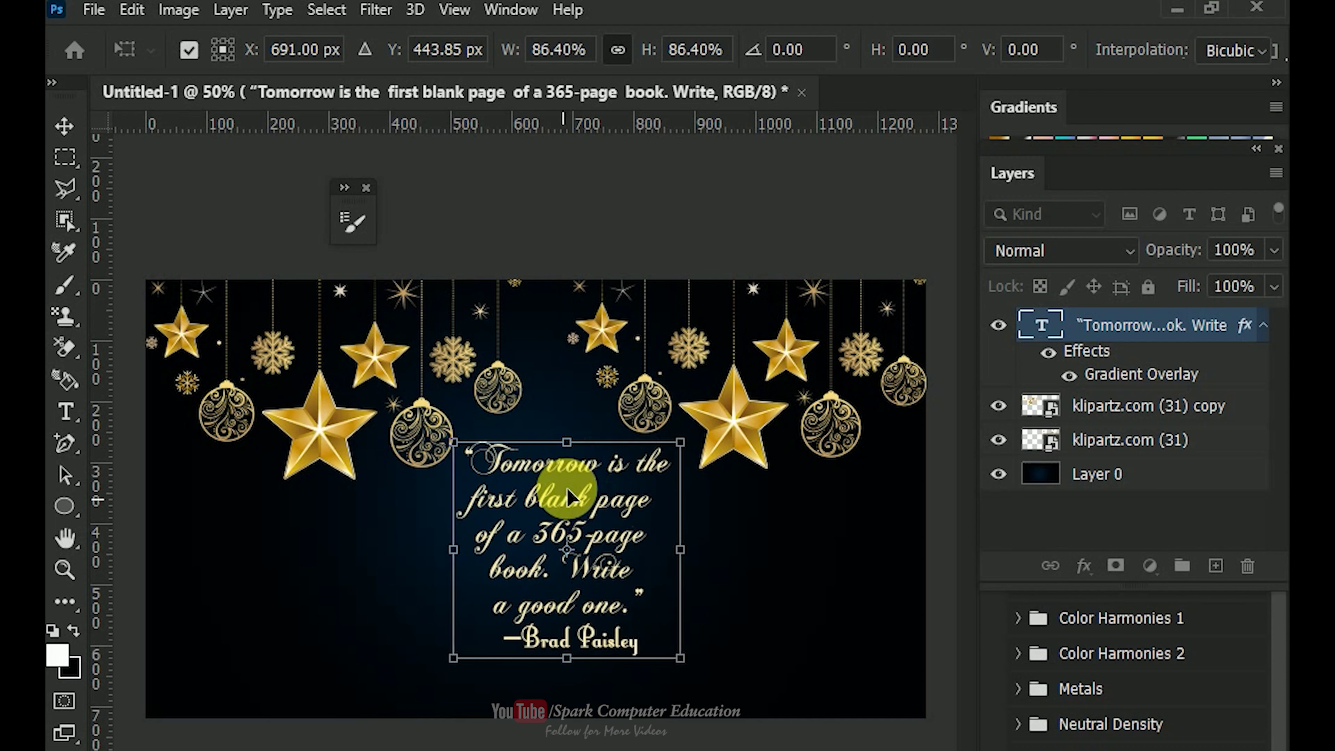
pyautogui.press('Return')
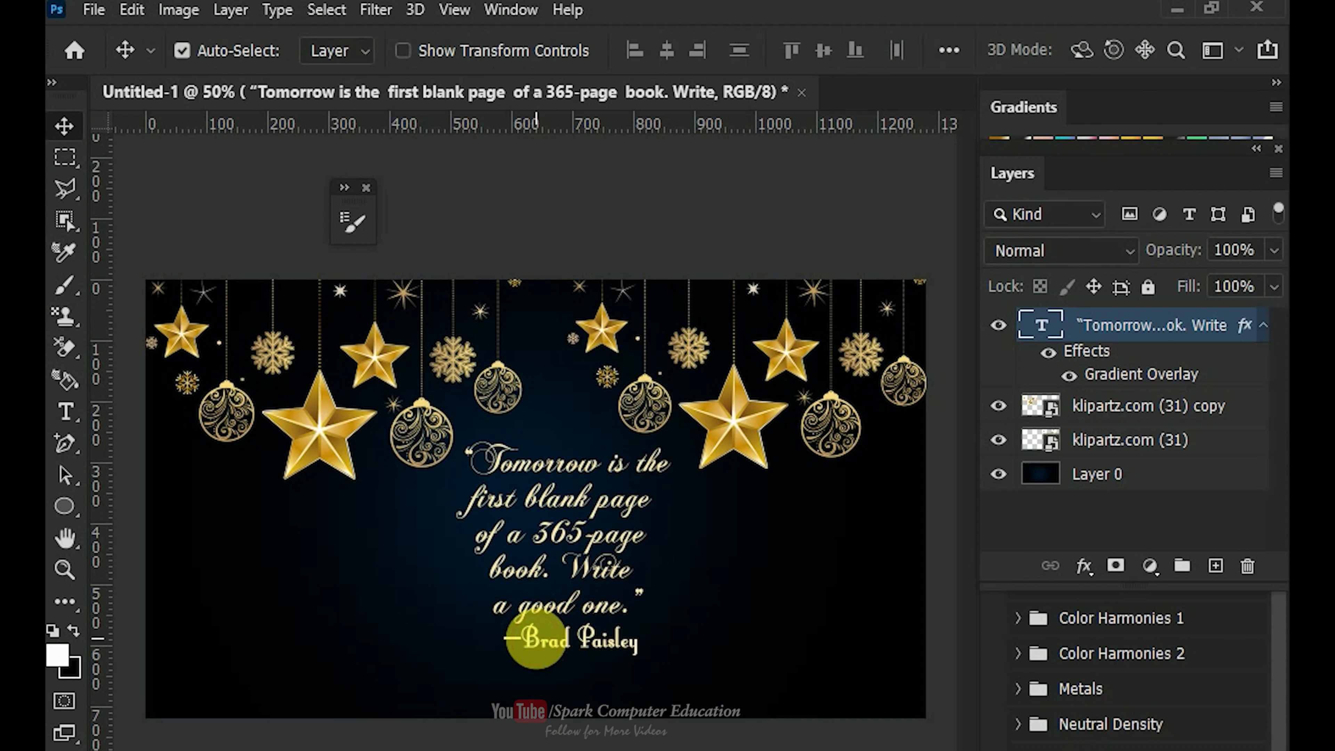
# Shift the attribution to the right with leading spaces and set its font size to 10 pt.
pyautogui.doubleClick(509, 647)
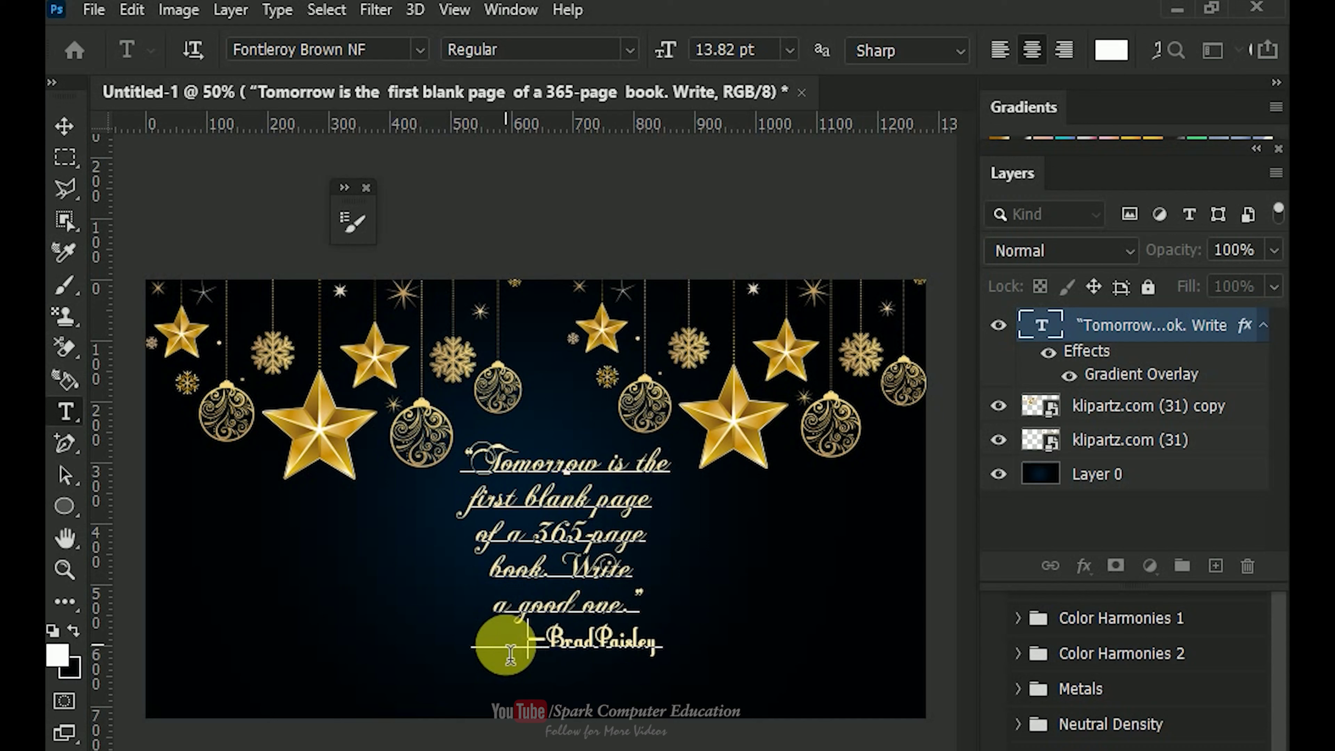
pyautogui.moveTo(508, 652); pyautogui.dragTo(811, 639)
pyautogui.click(788, 50)
pyautogui.click(756, 213)
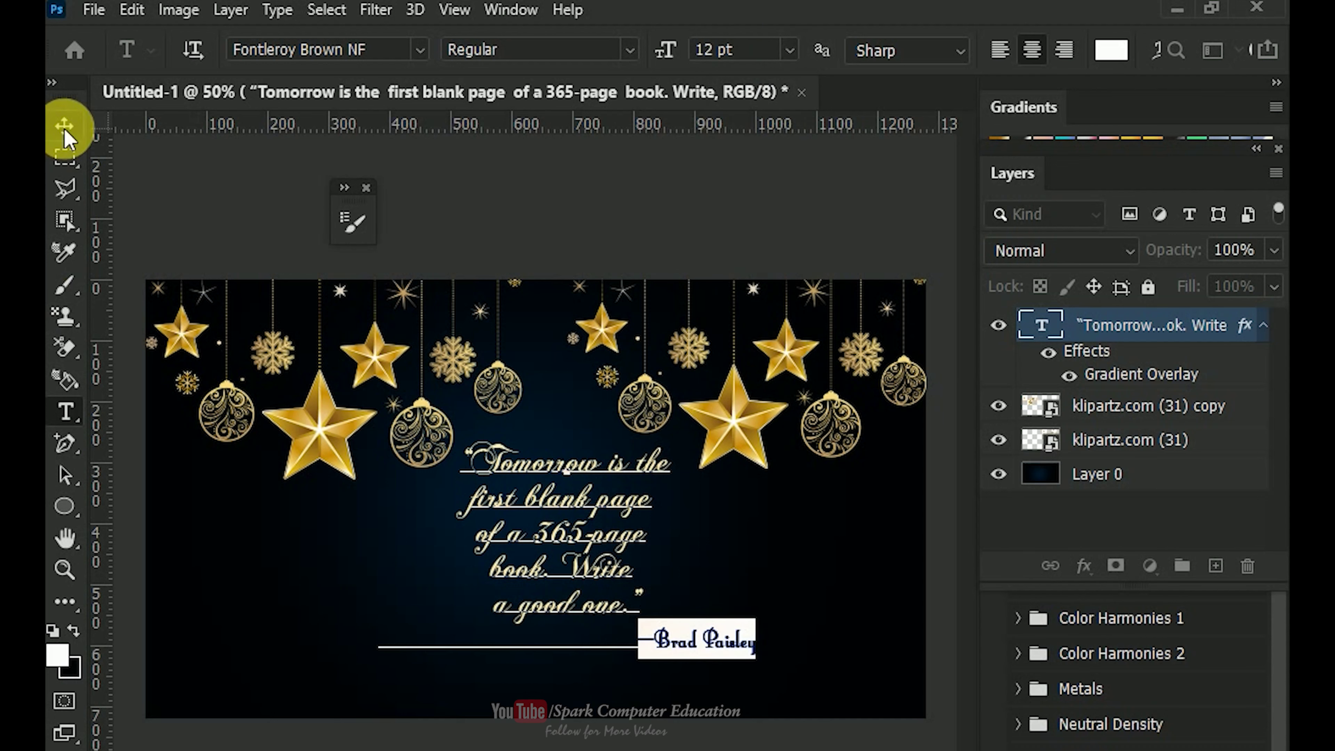
pyautogui.click(788, 50)
pyautogui.click(756, 170)
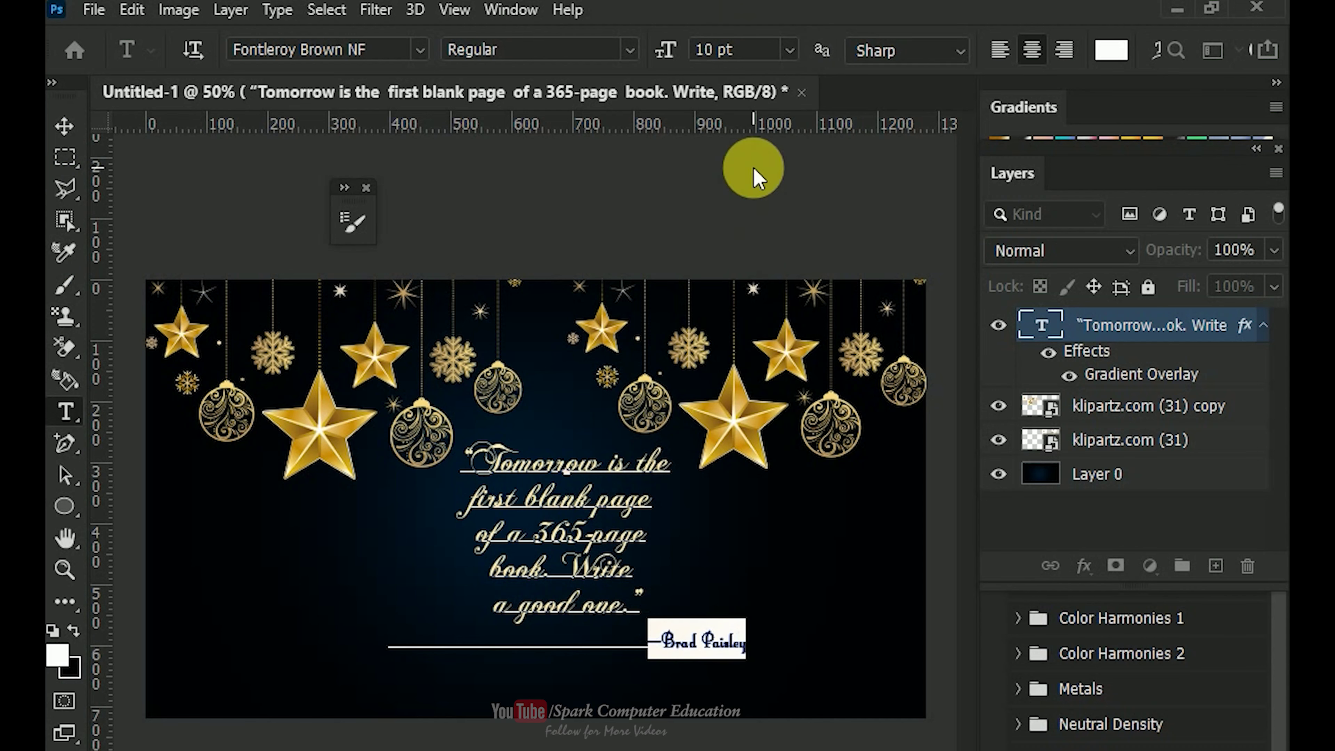
pyautogui.click(64, 126)
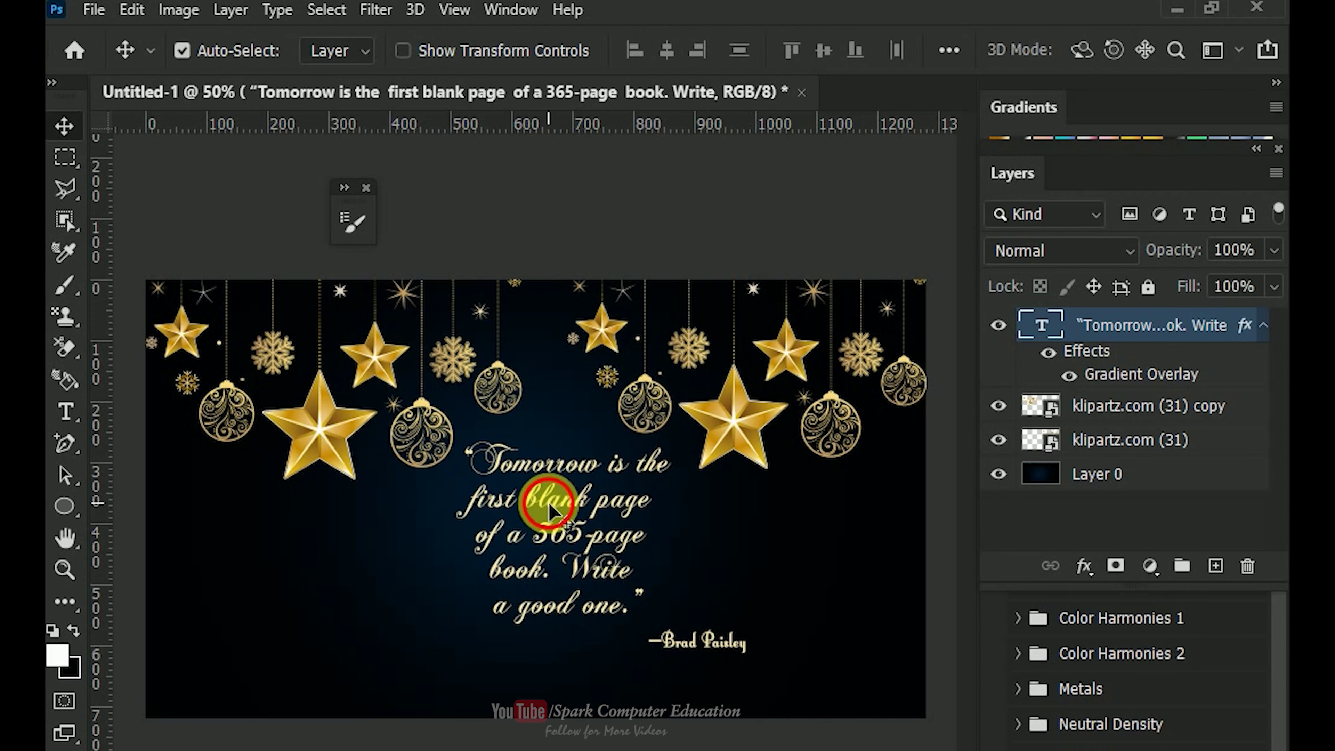
# Remove the leading spaces so the attribution is centered under the quote, and shift the text block slightly left and down.
pyautogui.doubleClick(578, 555)
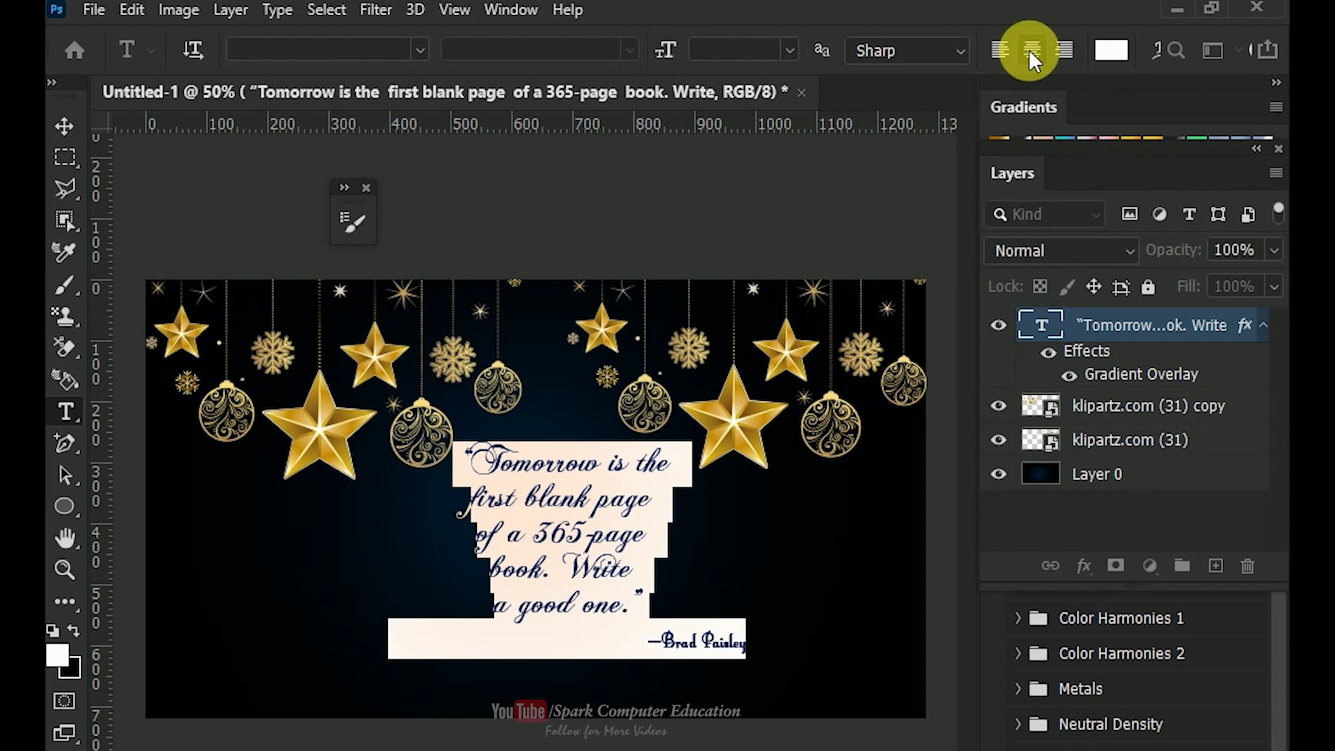
pyautogui.click(655, 649)
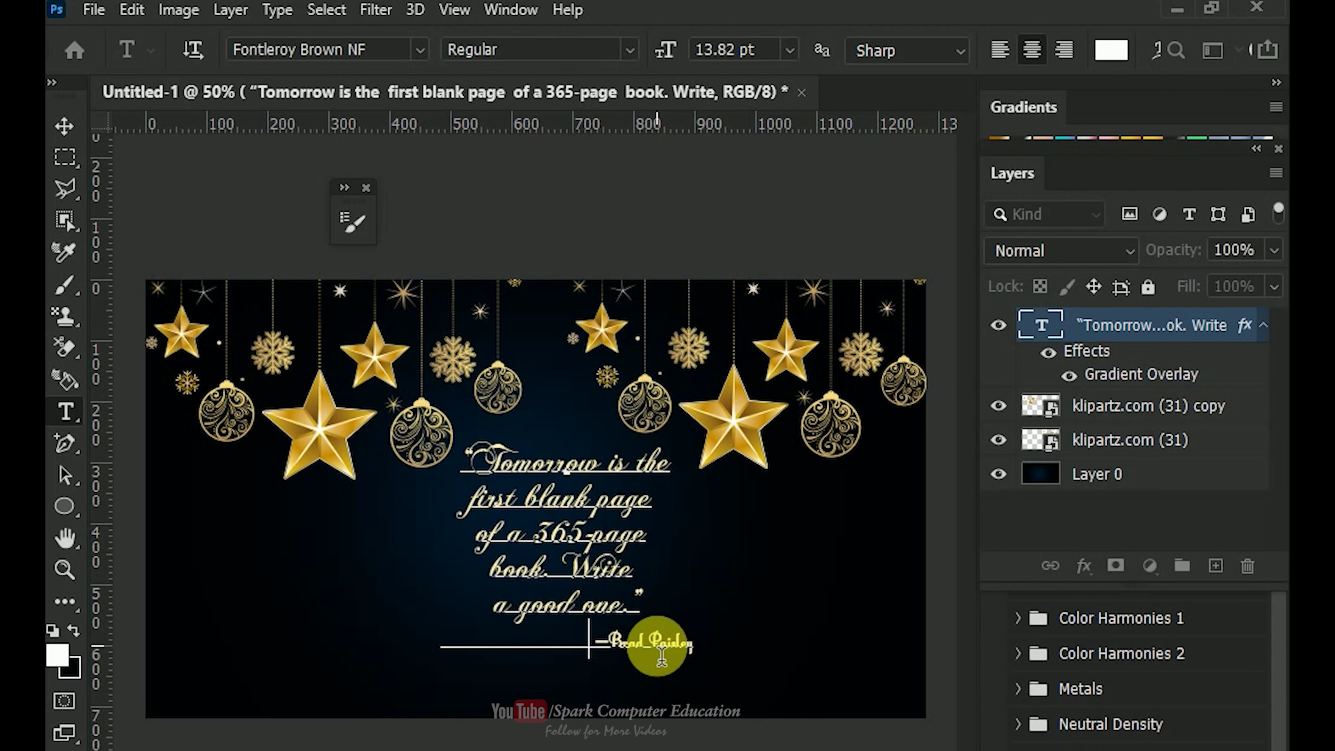
pyautogui.press('BackSpace')
pyautogui.hotkey('ctrl', 'z')
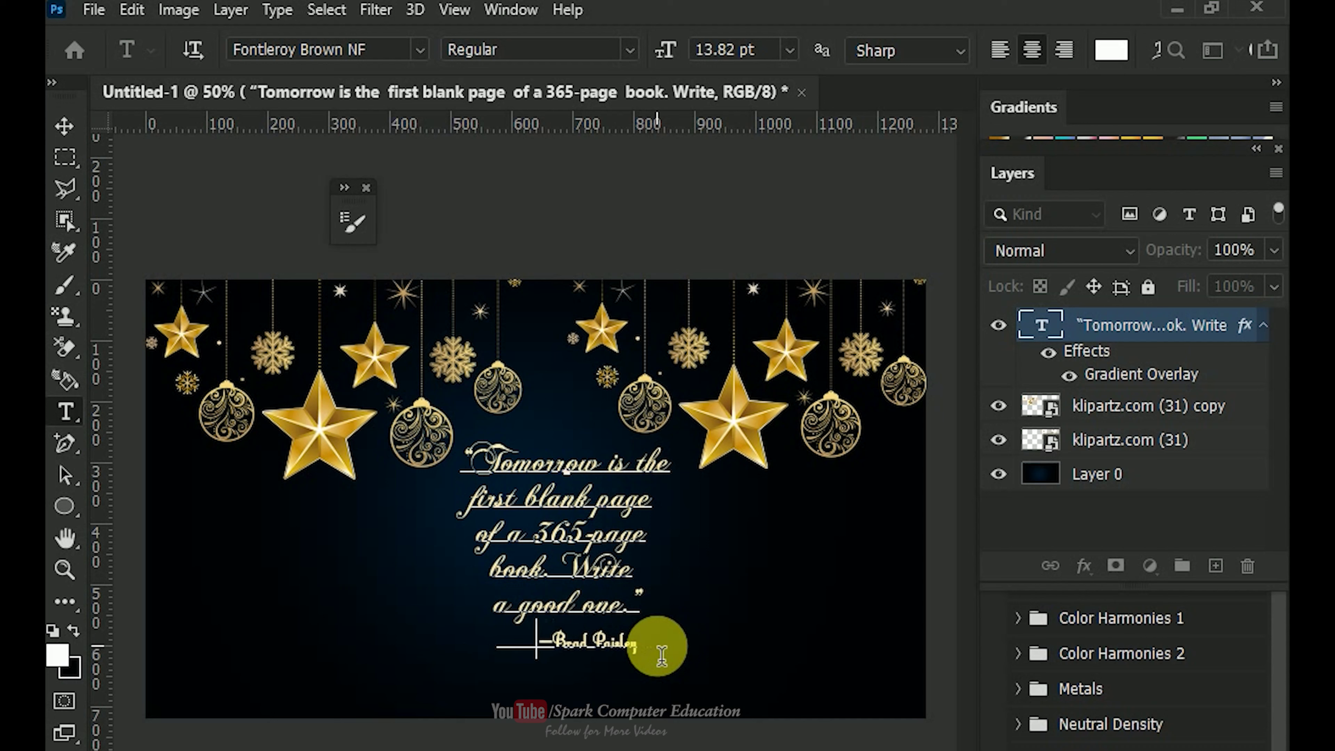
pyautogui.press('BackSpace')
pyautogui.press('Return')
pyautogui.click(64, 126)
pyautogui.moveTo(553, 537); pyautogui.dragTo(541, 545)
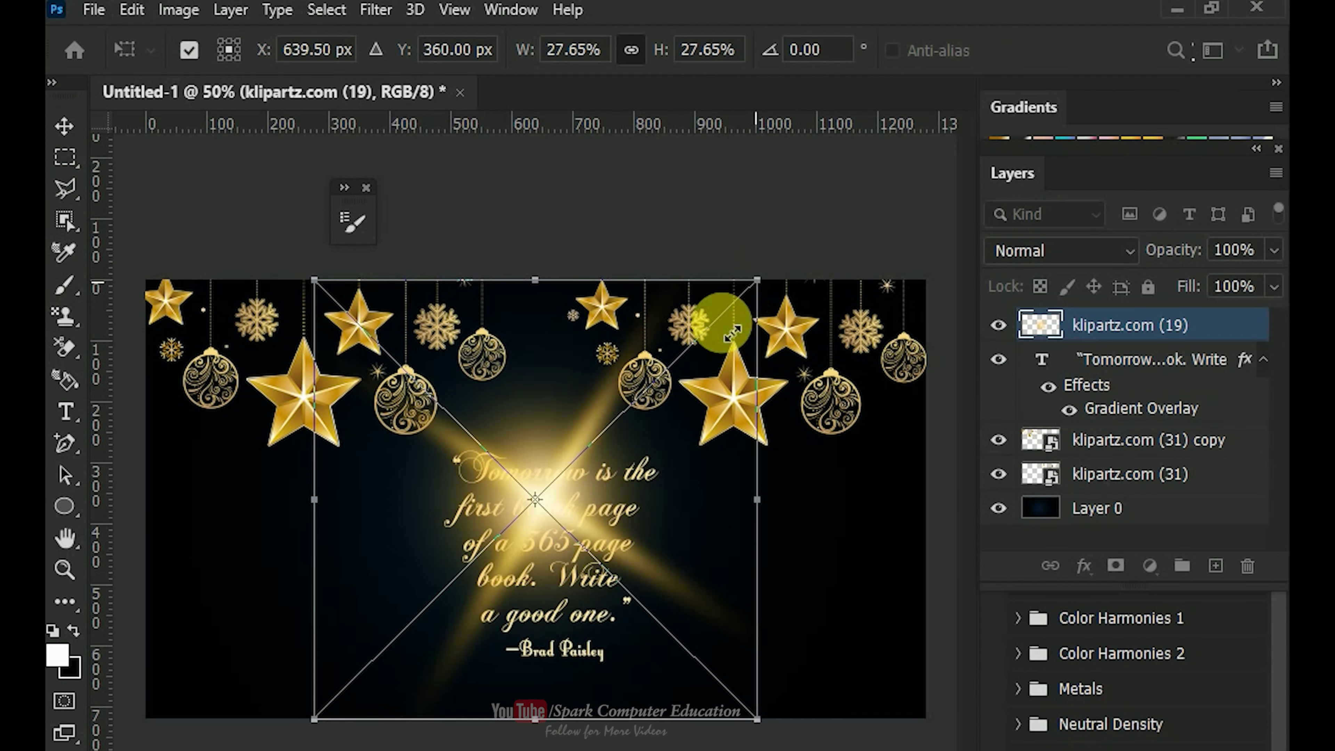
# Scale the placed gold light flare down to a small sparkle on the "T" of "Tomorrow".
pyautogui.moveTo(732, 332); pyautogui.dragTo(475, 458)
pyautogui.moveTo(515, 418); pyautogui.dragTo(503, 430)
pyautogui.press('Return')
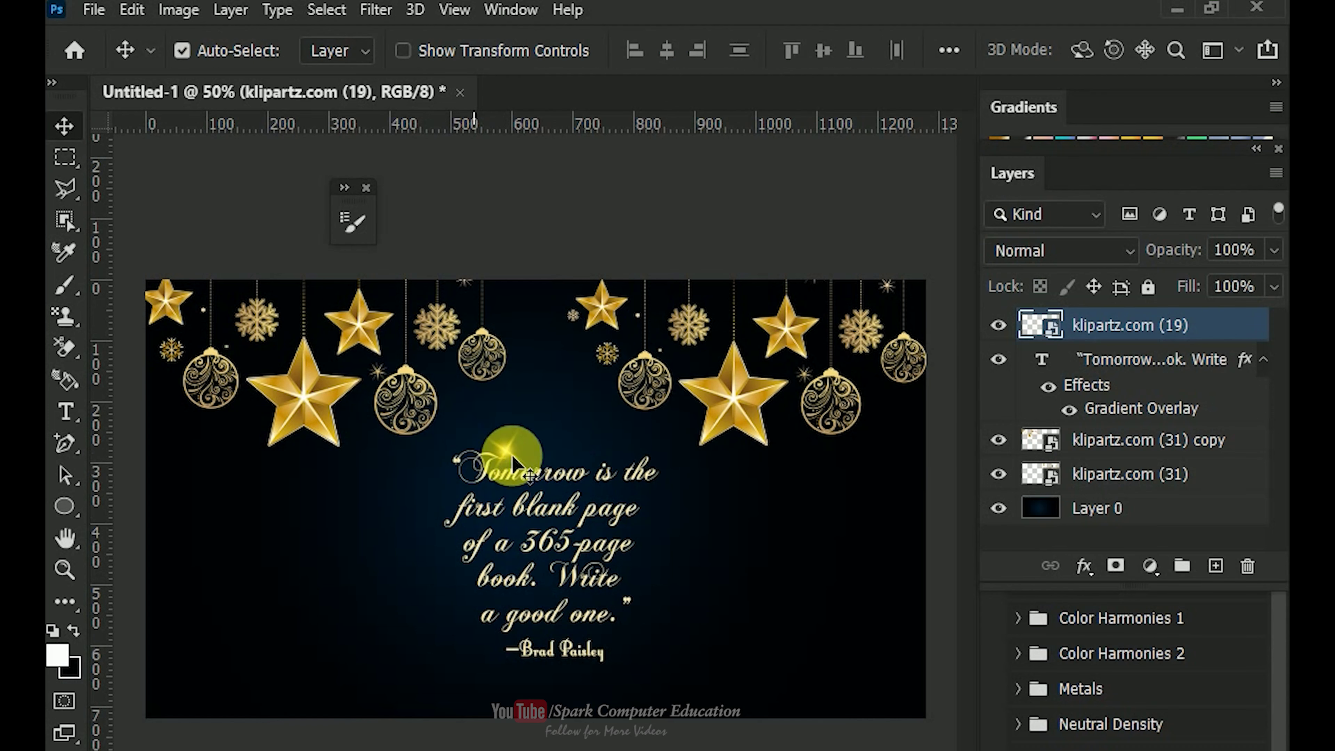
# Duplicate the sparkle onto the end of "a good one." and scale the copy down to about 2.24%.
pyautogui.moveTo(489, 462); pyautogui.dragTo(616, 613)
pyautogui.hotkey('ctrl', 't')
pyautogui.press('Return')
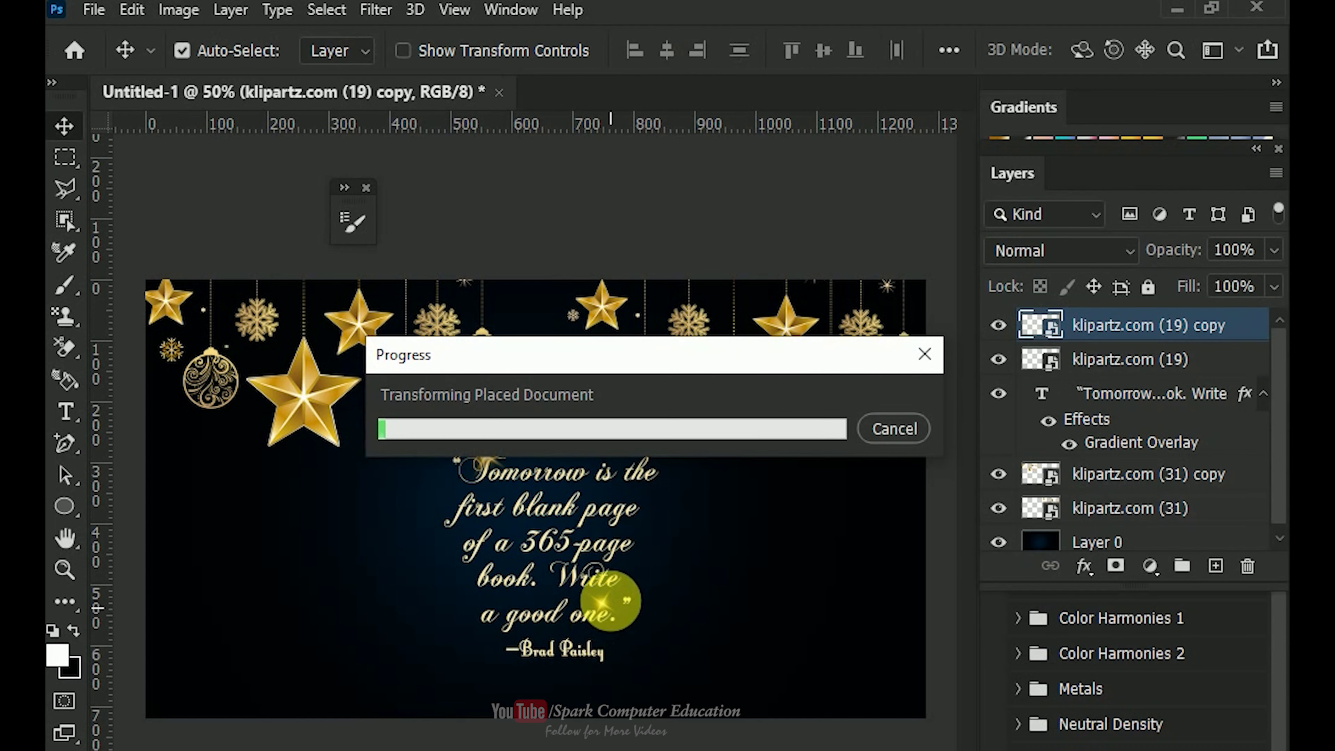
pyautogui.moveTo(615, 611); pyautogui.dragTo(613, 616)
pyautogui.moveTo(612, 608); pyautogui.dragTo(608, 602)
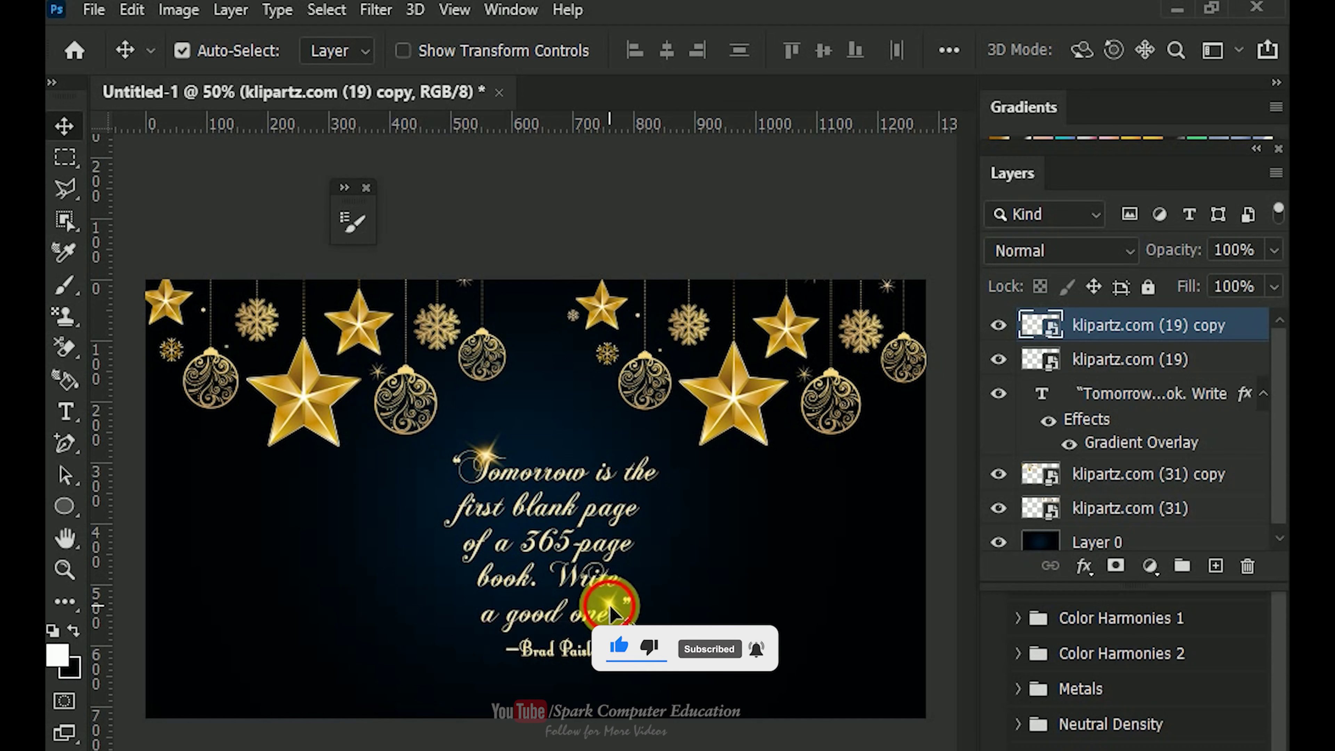
pyautogui.hotkey('ctrl', 't')
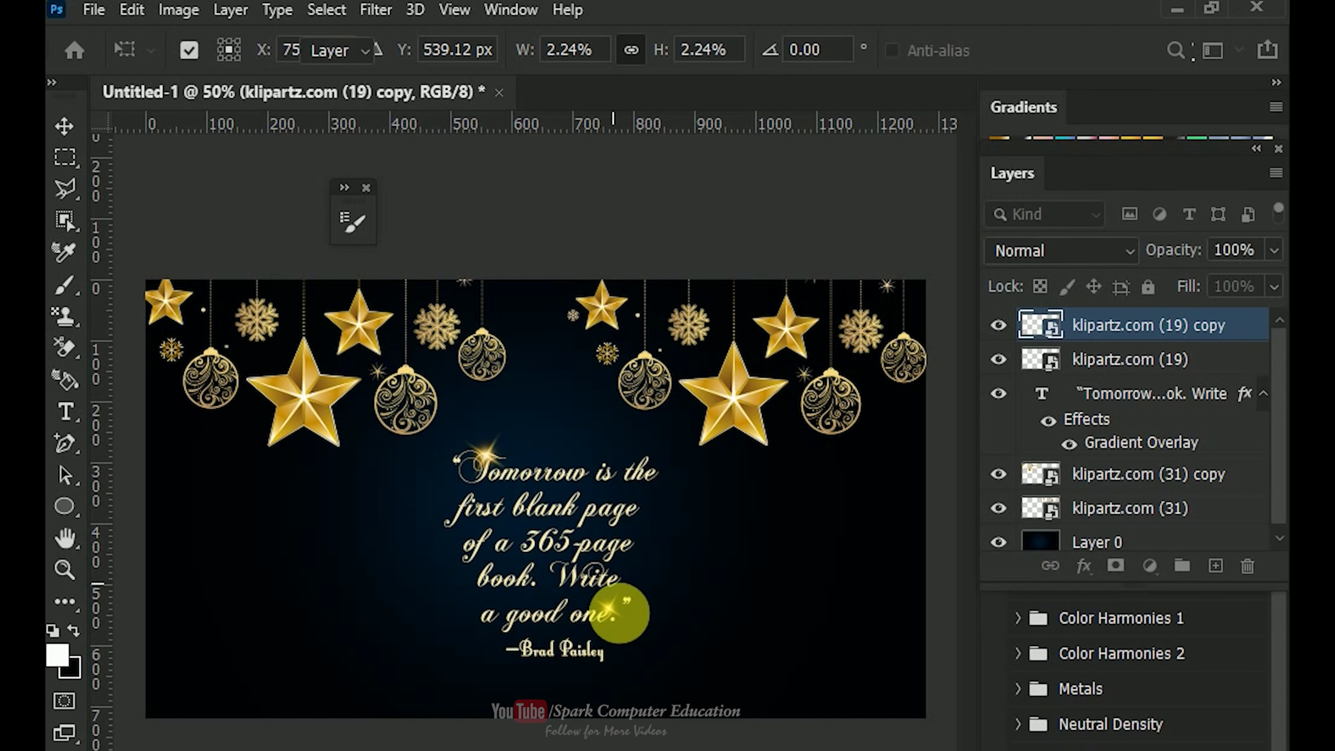
pyautogui.press('Return')
# Copy the small sparkle to the start of "first blank page" and the larger one to the empty area left of the quote.
pyautogui.moveTo(616, 611); pyautogui.dragTo(443, 517)
pyautogui.click(487, 452)
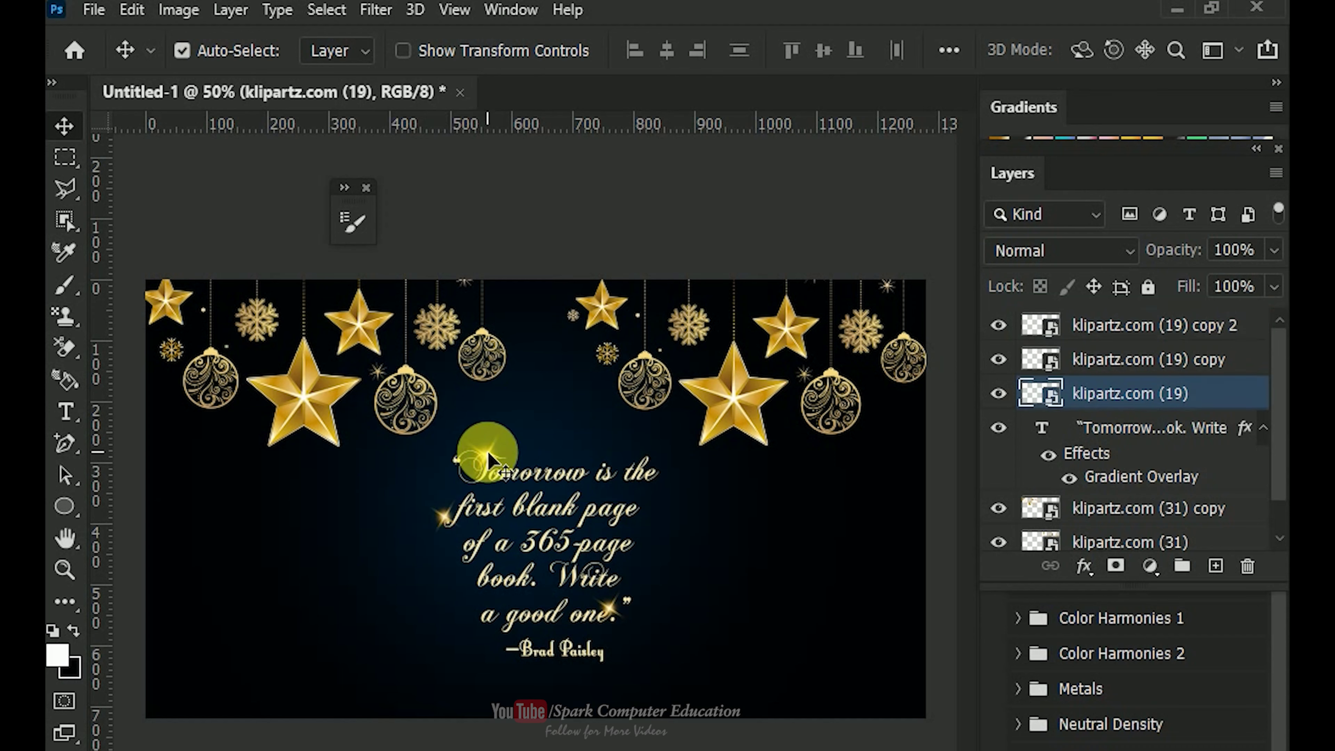
pyautogui.moveTo(488, 466); pyautogui.dragTo(289, 508)
pyautogui.hotkey('ctrl', 't')
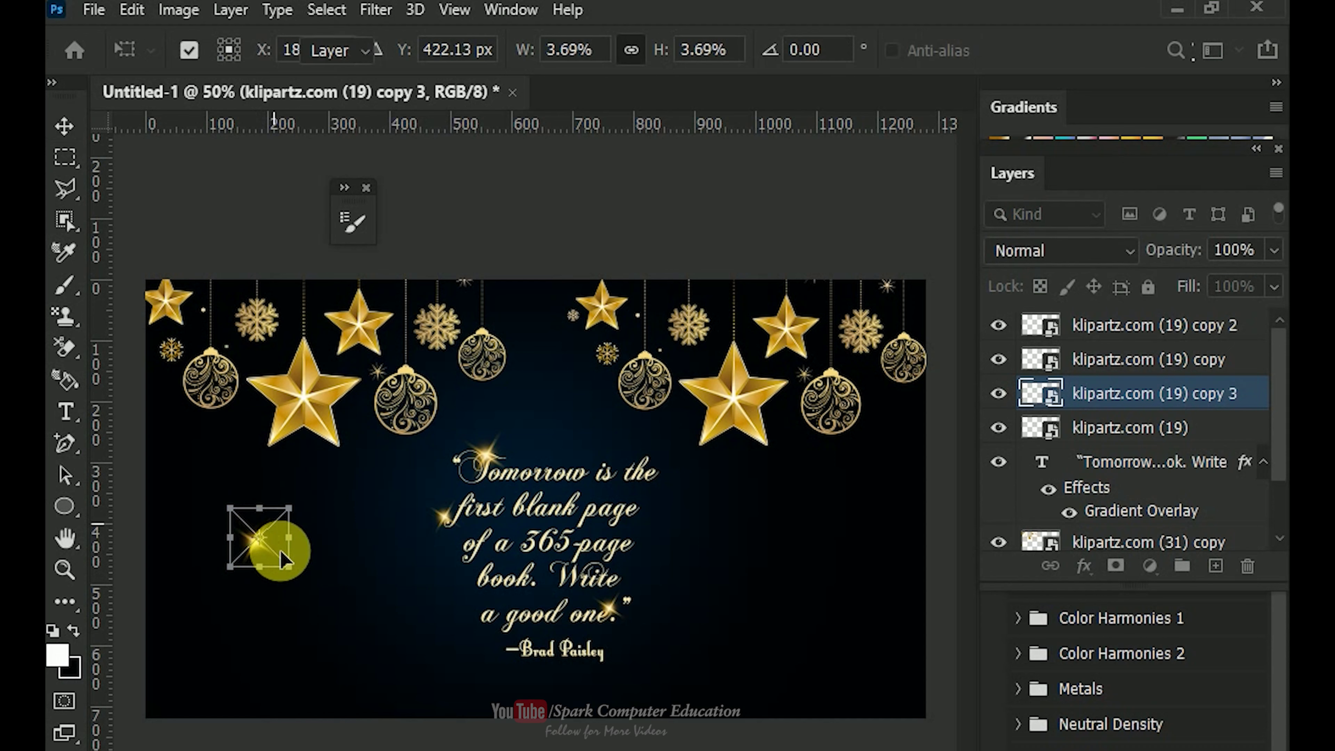
pyautogui.press('Return')
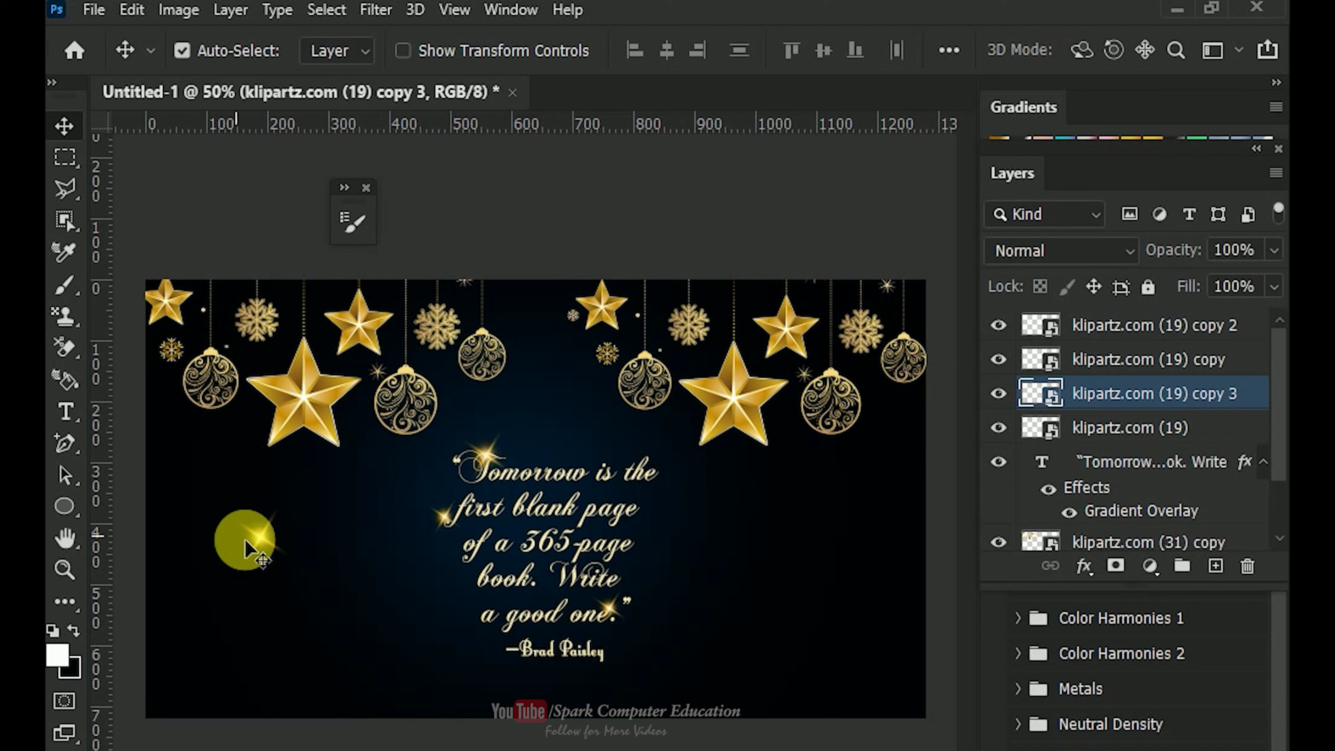
# Enlarge the sparkle left of the quote and scatter seven copies of it around the banner.
pyautogui.hotkey('ctrl', 't')
pyautogui.moveTo(291, 567); pyautogui.dragTo(717, 640)
pyautogui.press('Return')
pyautogui.moveTo(717, 641); pyautogui.dragTo(553, 403)
pyautogui.moveTo(552, 404); pyautogui.dragTo(394, 642)
pyautogui.moveTo(394, 643); pyautogui.dragTo(826, 535)
pyautogui.moveTo(825, 535); pyautogui.dragTo(662, 531)
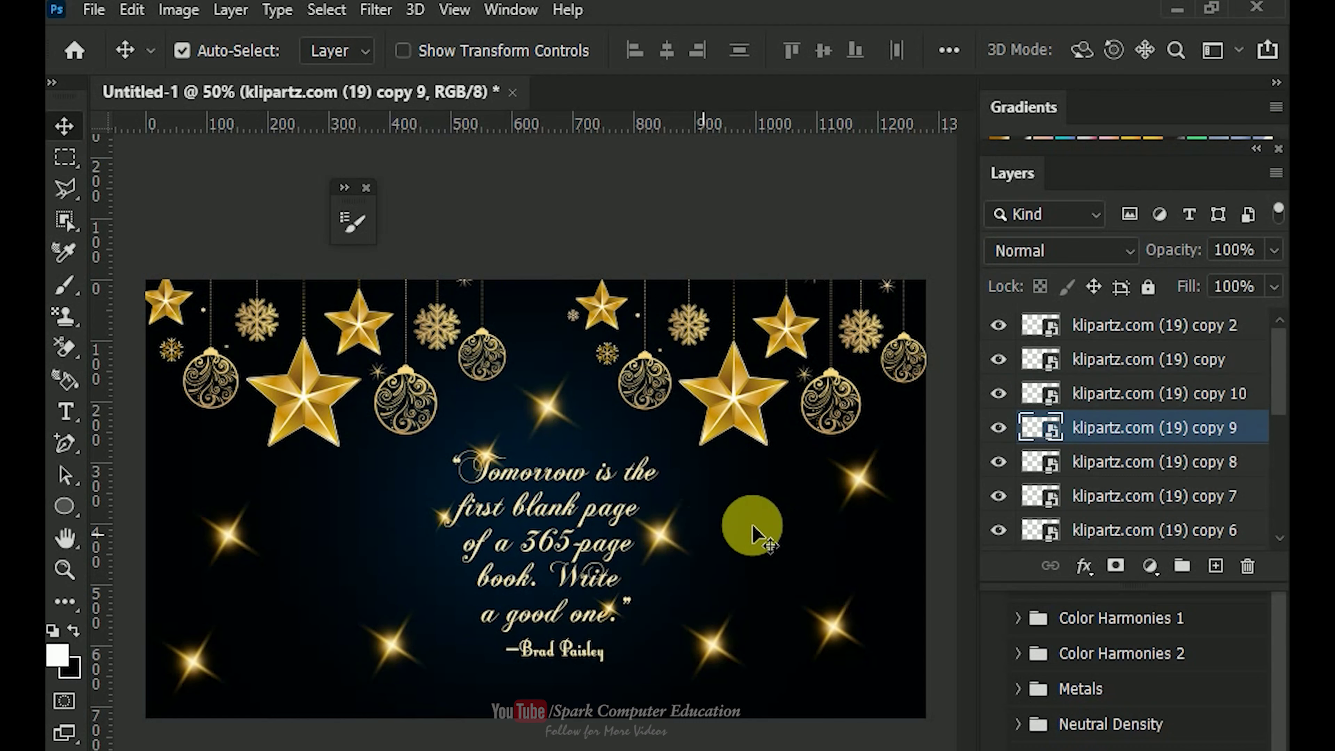
# Spread out four large sparkles: two left of the quote, one onto the far-right bauble and one below the attribution.
pyautogui.moveTo(232, 540); pyautogui.dragTo(196, 452)
pyautogui.click(395, 645)
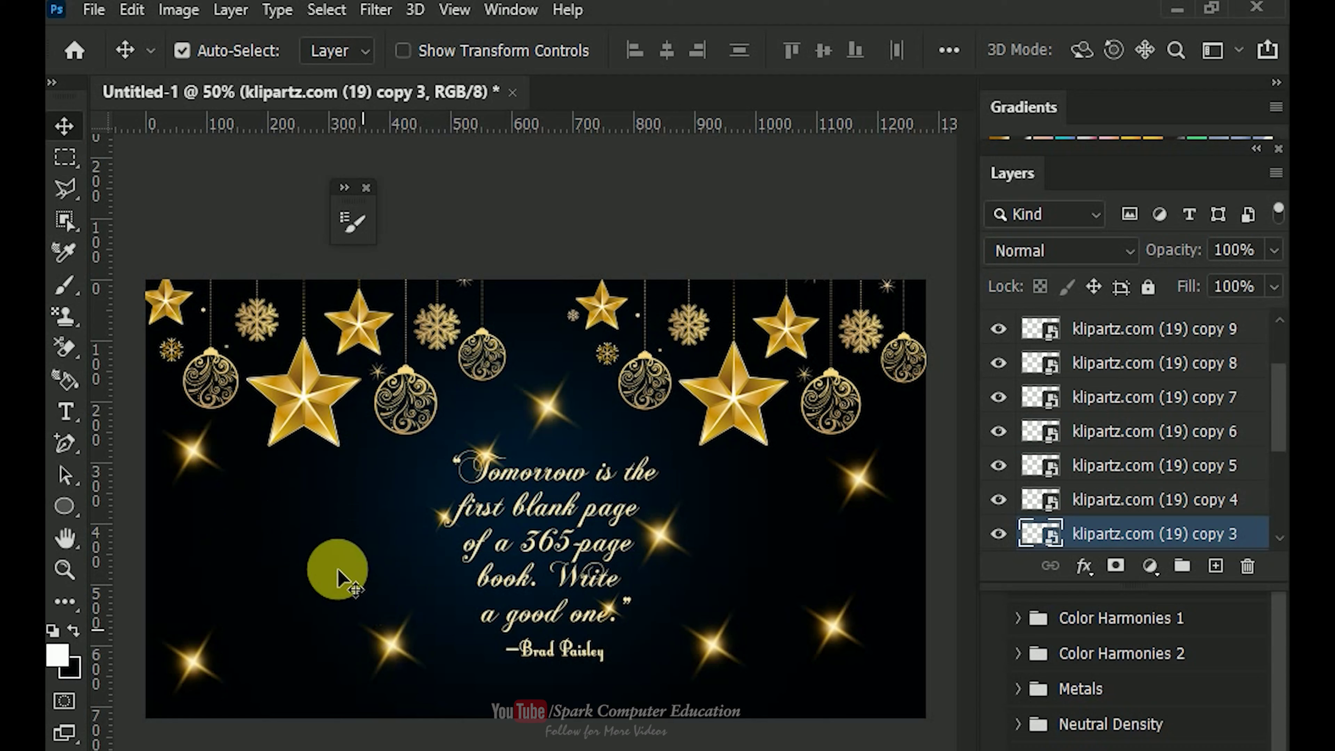
pyautogui.moveTo(396, 652); pyautogui.dragTo(321, 574)
pyautogui.moveTo(858, 476); pyautogui.dragTo(833, 364)
pyautogui.moveTo(709, 642); pyautogui.dragTo(643, 689)
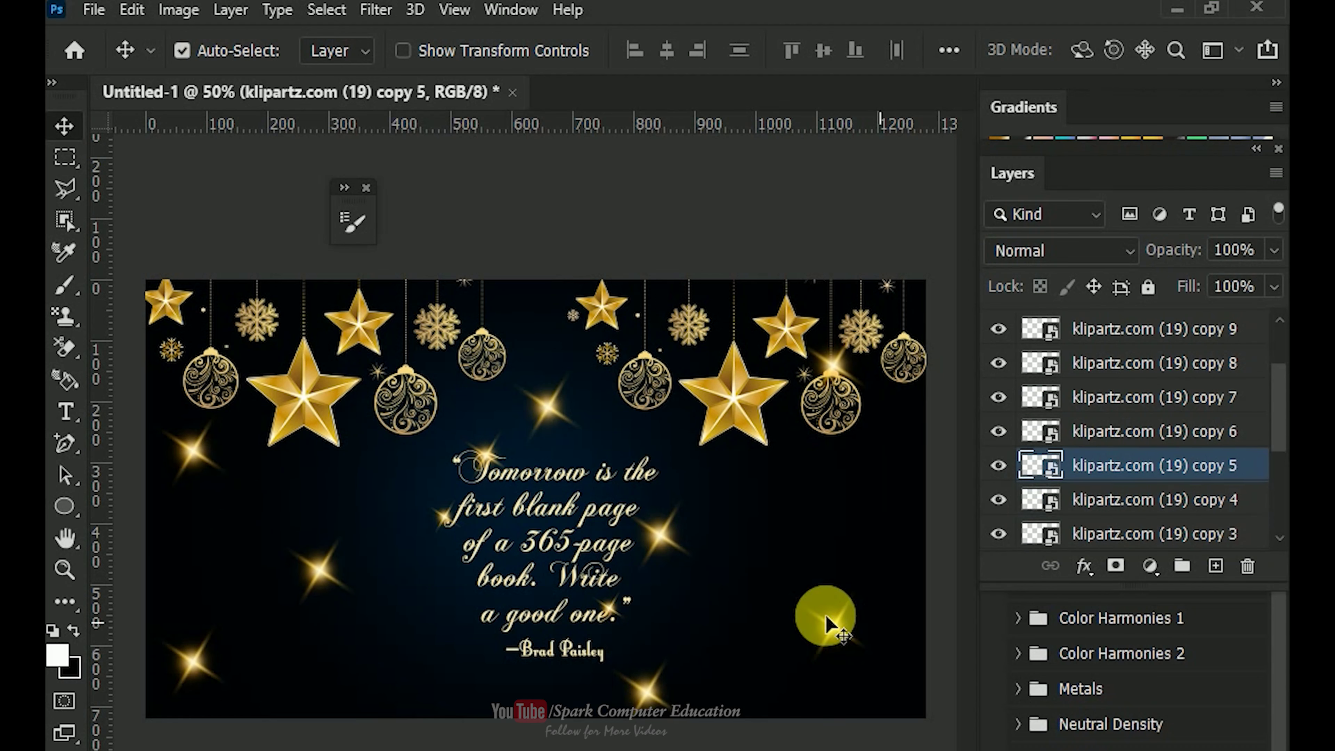
# Move the lower-right sparkle up and scale it down, and shrink the sparkle in the canvas's lower-left corner.
pyautogui.moveTo(837, 626); pyautogui.dragTo(866, 541)
pyautogui.hotkey('ctrl', 't')
pyautogui.press('Return')
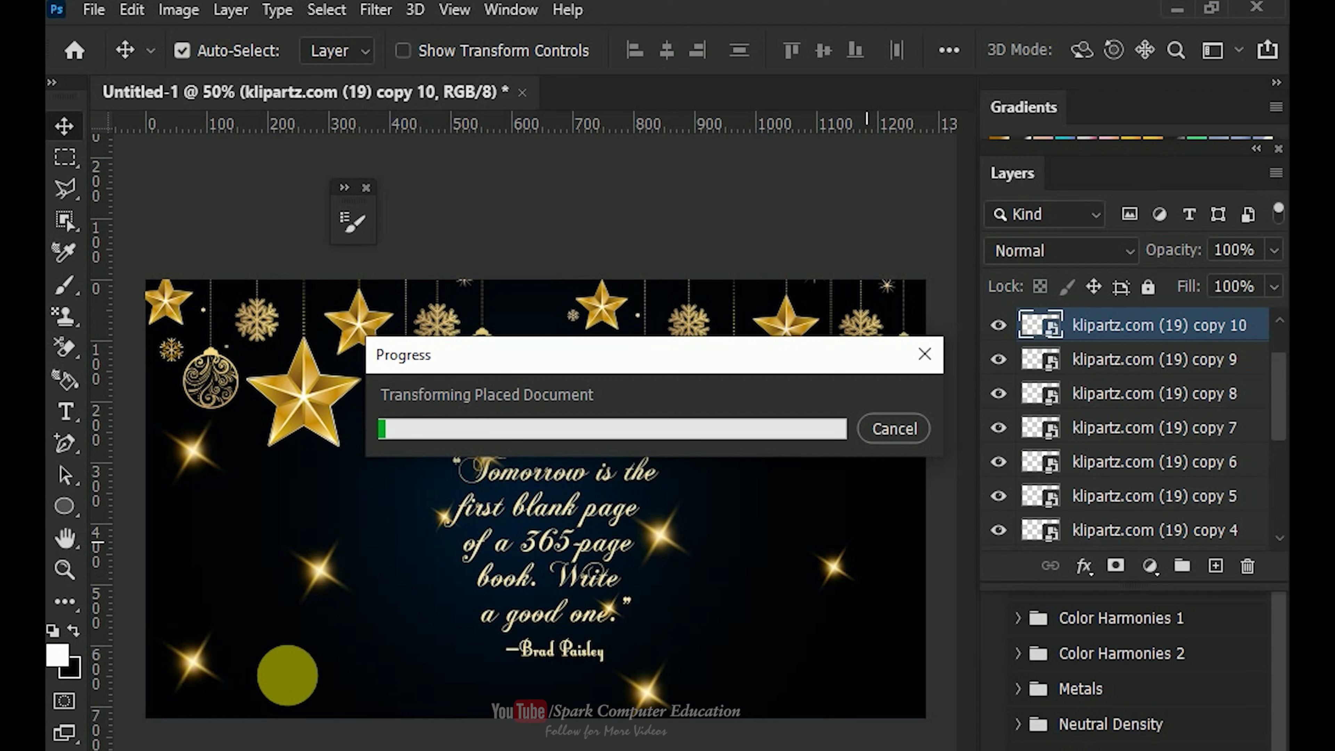
pyautogui.click(191, 662)
pyautogui.hotkey('ctrl', 't')
pyautogui.moveTo(228, 626); pyautogui.dragTo(206, 647)
pyautogui.press('Return')
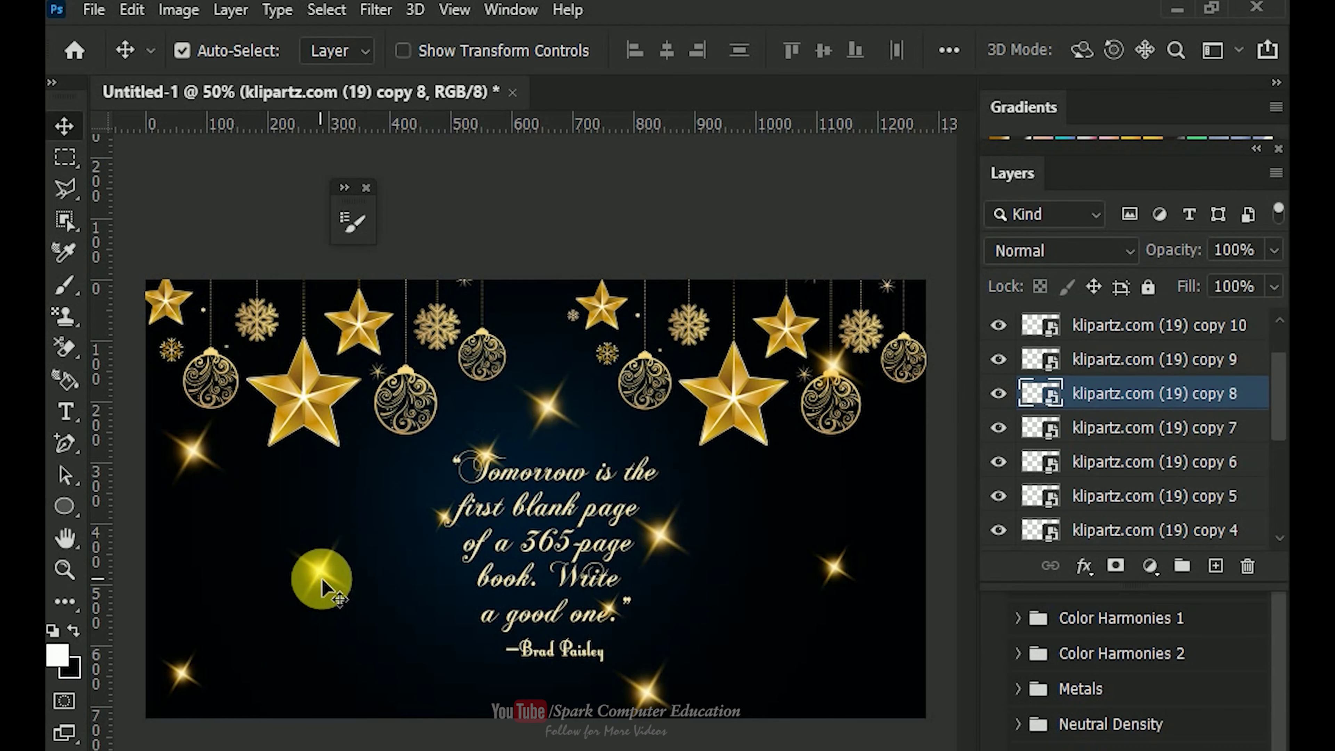
# Reposition the sparkles around the quote, moving one from "a good one" to the attribution's left, and shrink the one left of the quote.
pyautogui.moveTo(321, 579); pyautogui.dragTo(303, 566)
pyautogui.moveTo(607, 609); pyautogui.dragTo(466, 666)
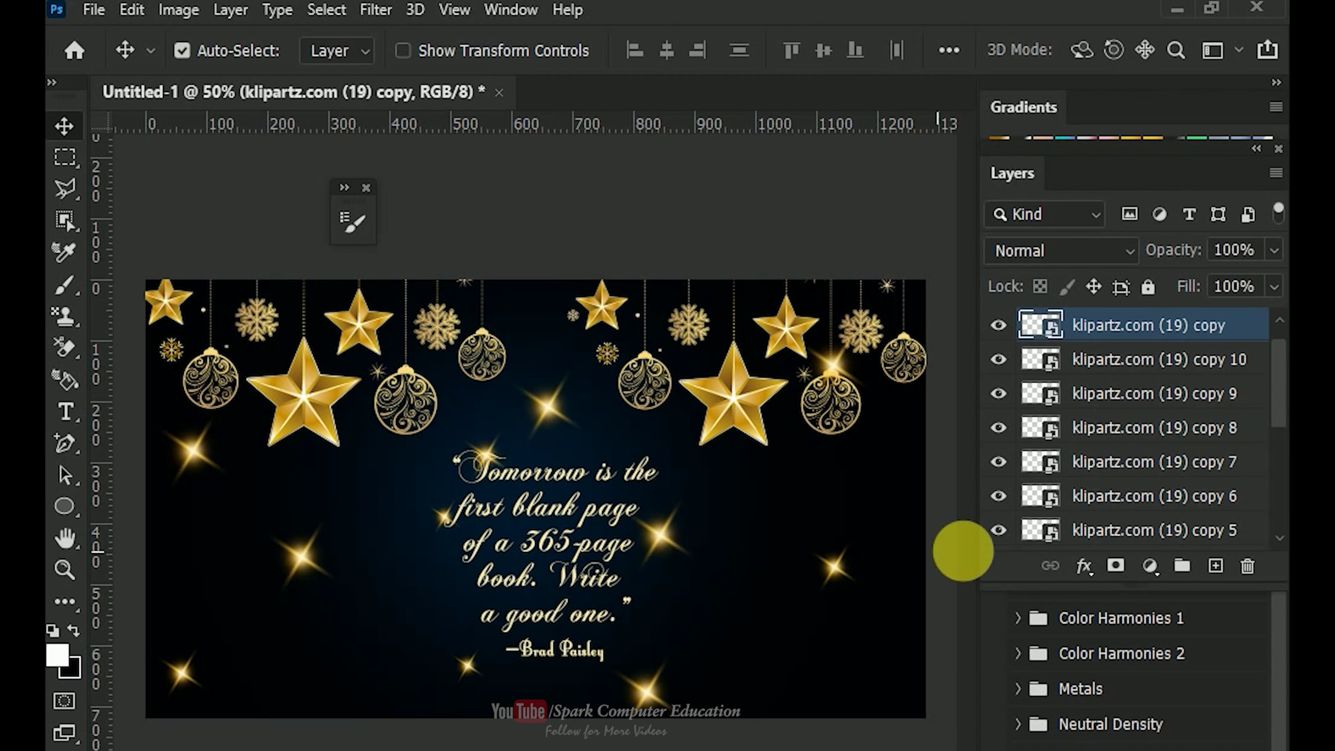
pyautogui.click(304, 562)
pyautogui.press('Delete')
pyautogui.hotkey('ctrl', 'z')
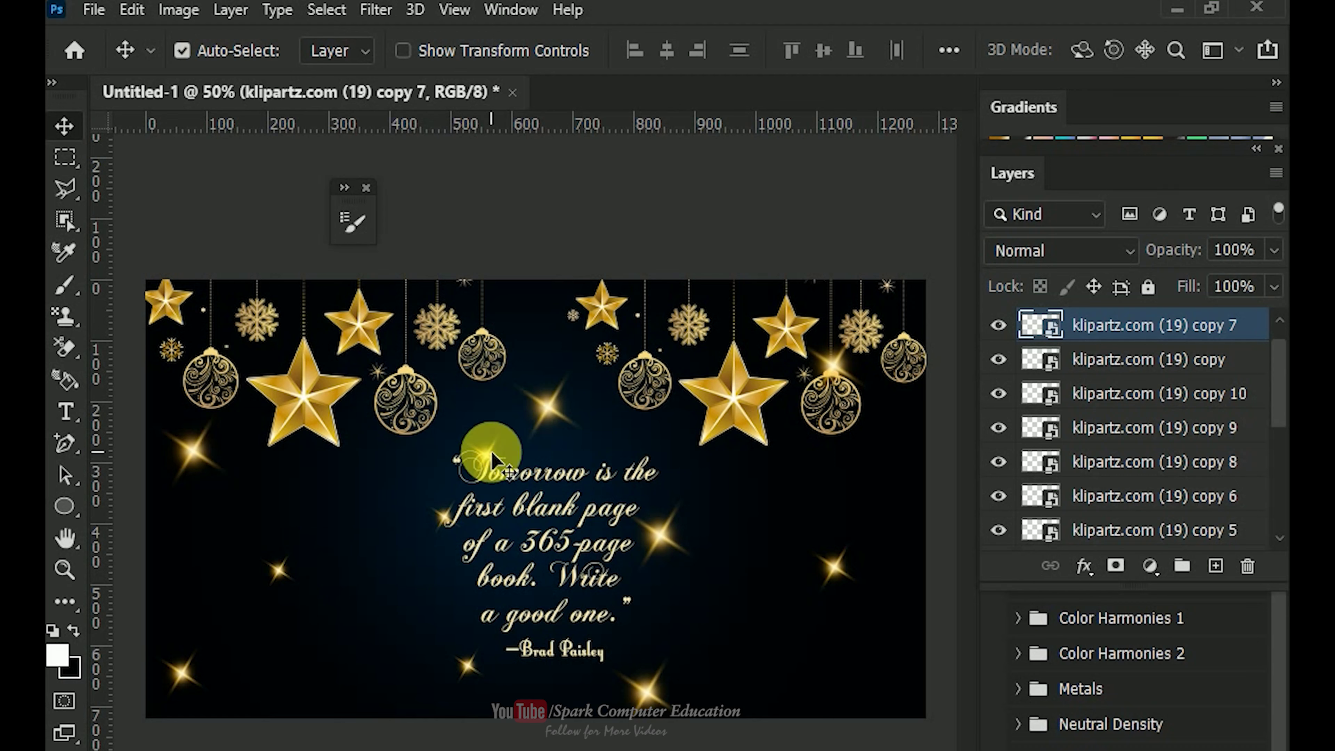
pyautogui.click(492, 461)
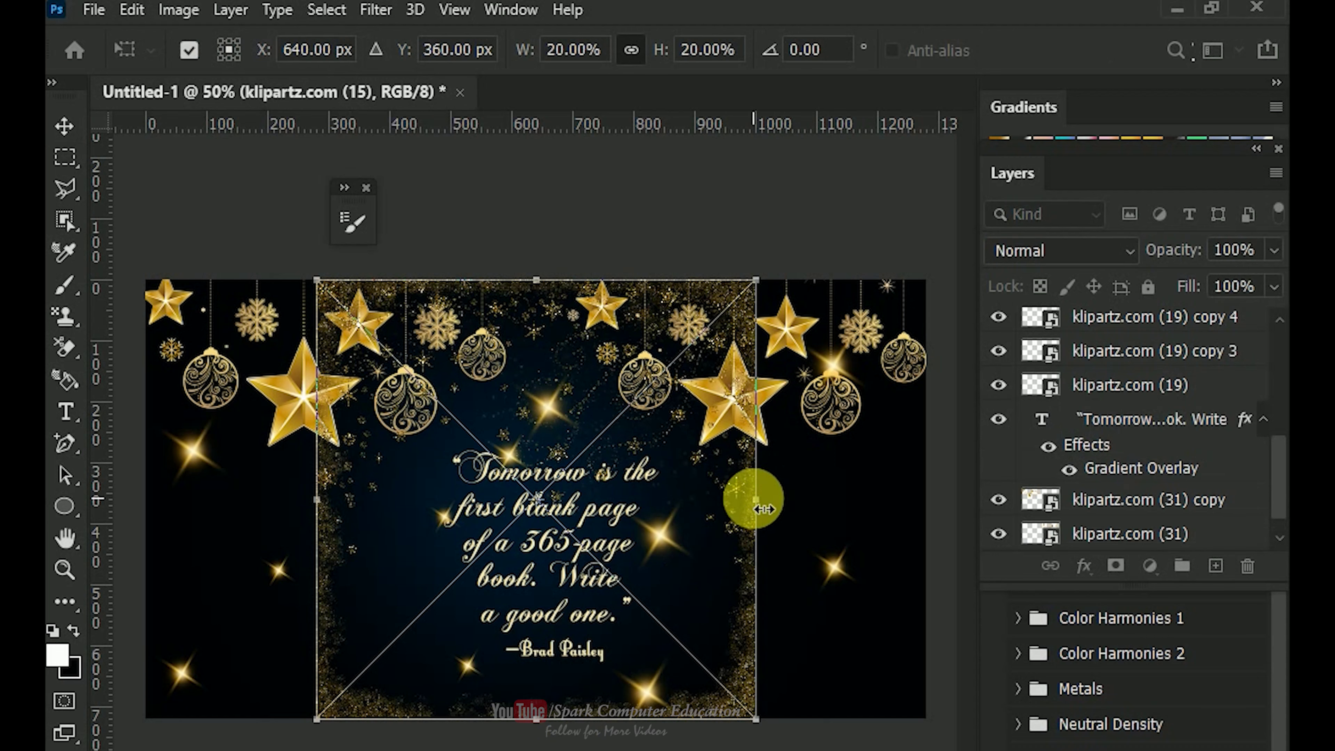
# Place the gold glitter frame image klipartz.com (15), stretched to 39.07% width and 21.06% height so it covers the whole banner.
pyautogui.moveTo(755, 500); pyautogui.dragTo(932, 498)
pyautogui.moveTo(318, 497); pyautogui.dragTo(117, 499)
pyautogui.moveTo(525, 280); pyautogui.dragTo(525, 255)
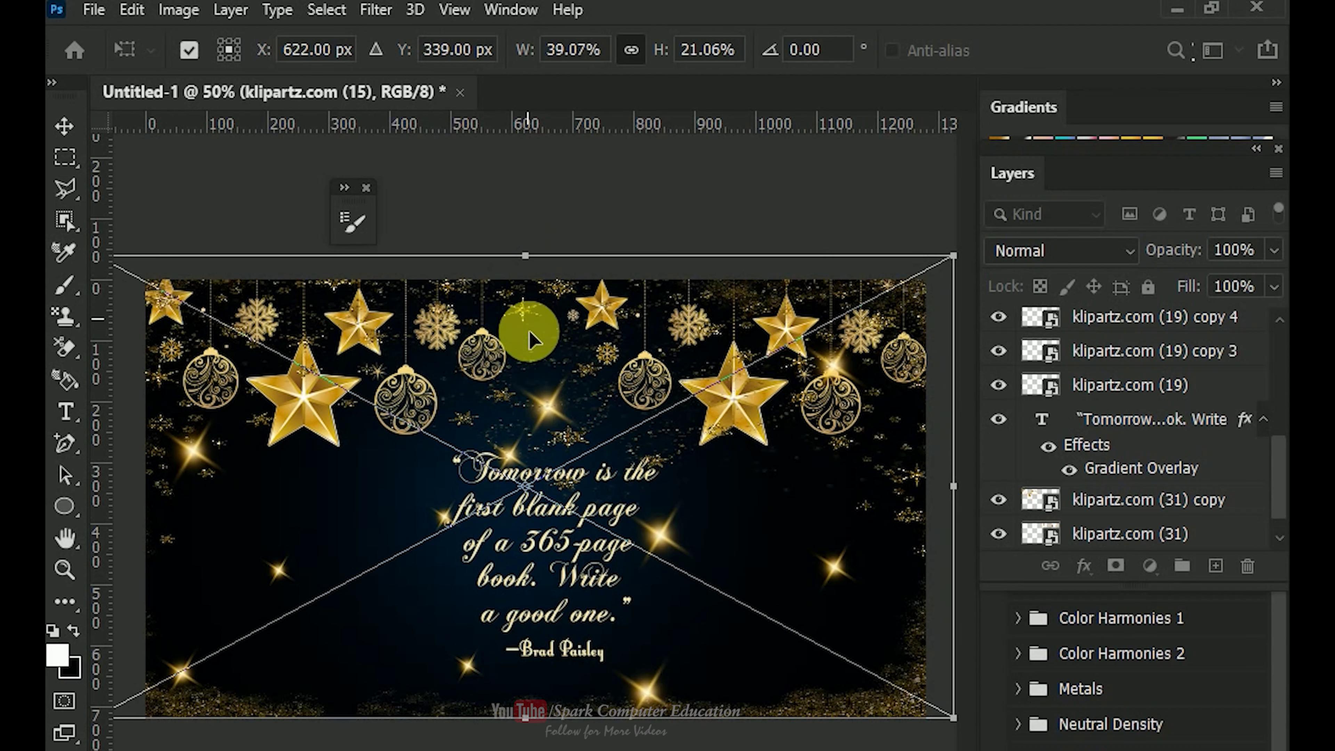
pyautogui.moveTo(533, 359); pyautogui.dragTo(543, 352)
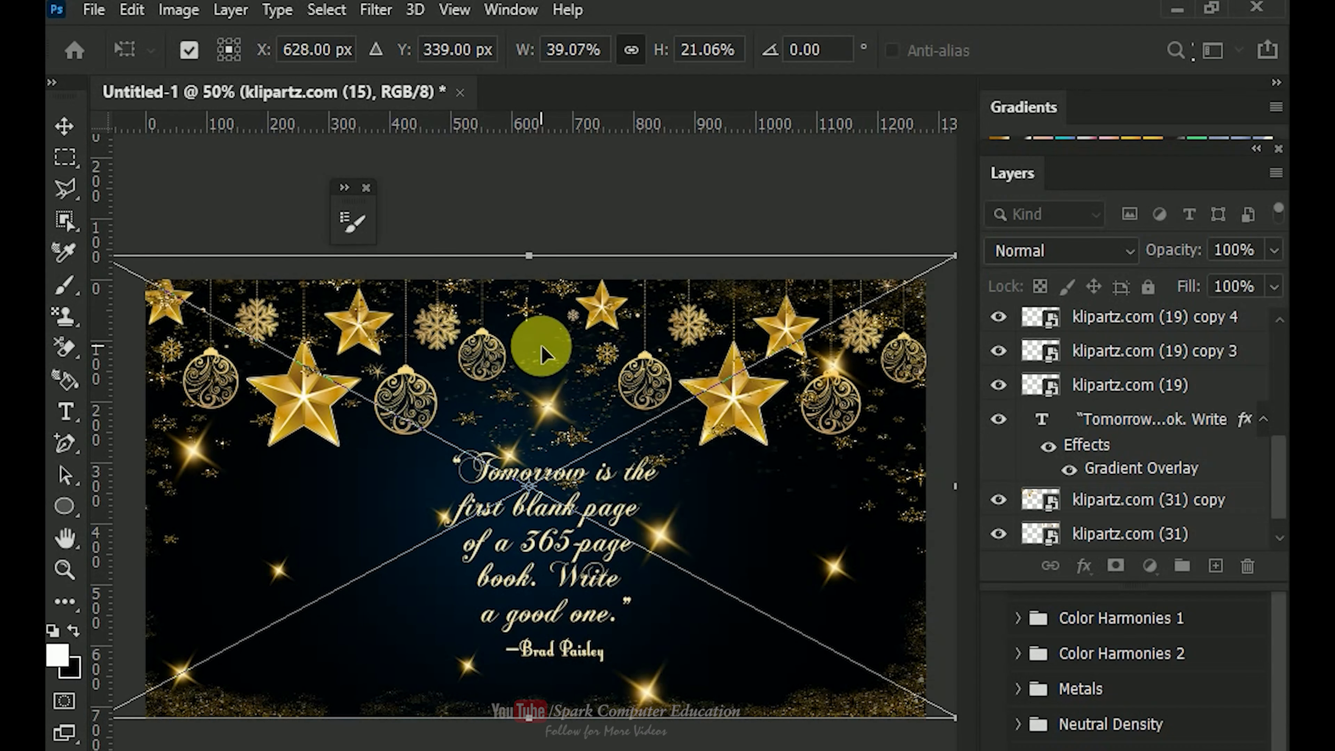
pyautogui.press('Return')
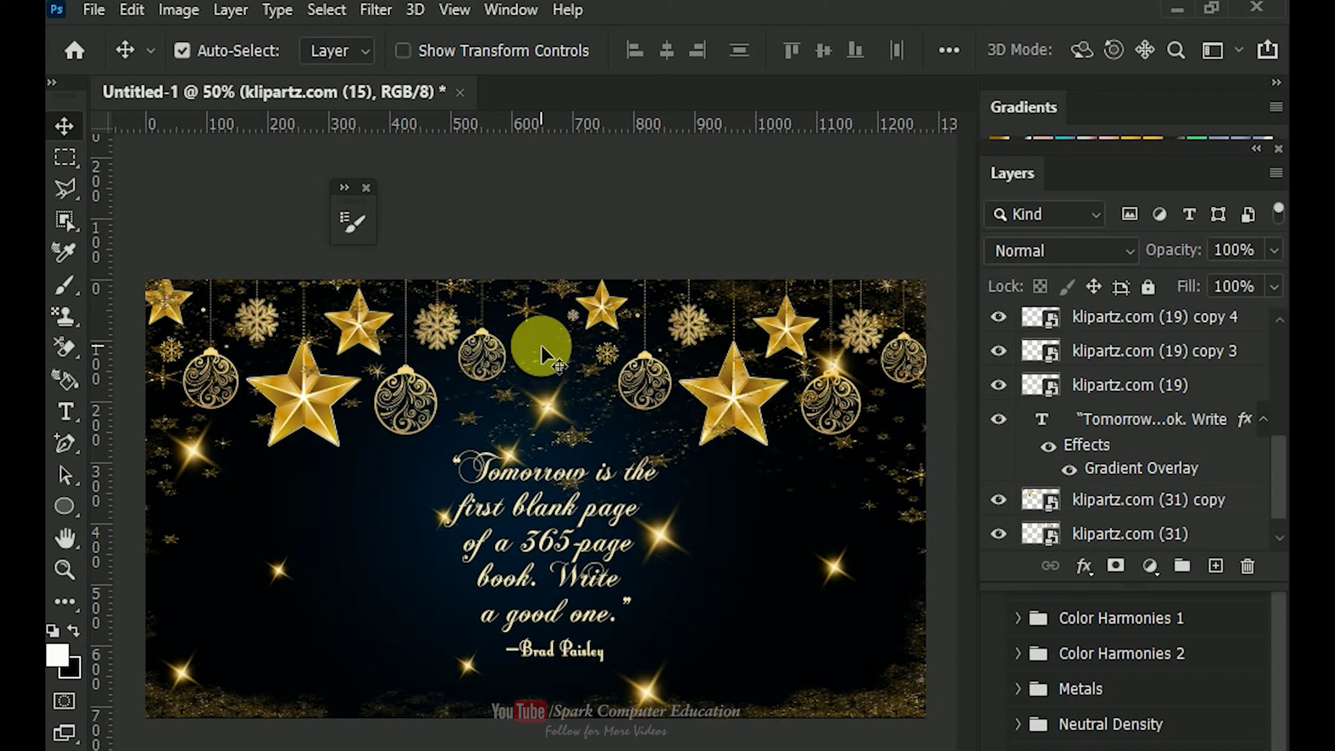
# Delete the large sparkle above the quote, and move the small and large sparkles either side of the attribution slightly higher.
pyautogui.moveTo(509, 457); pyautogui.dragTo(462, 463)
pyautogui.hotkey('ctrl', 'z')
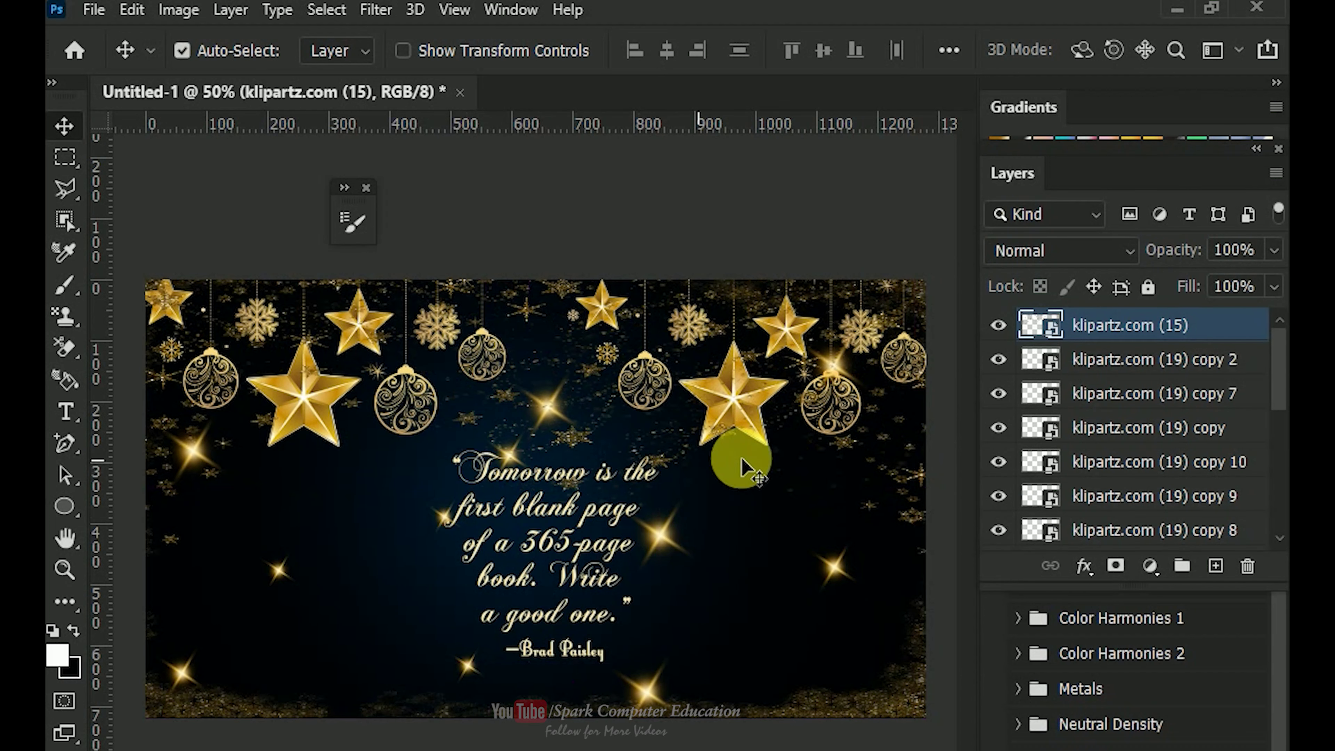
pyautogui.click(1025, 496)
pyautogui.click(550, 415)
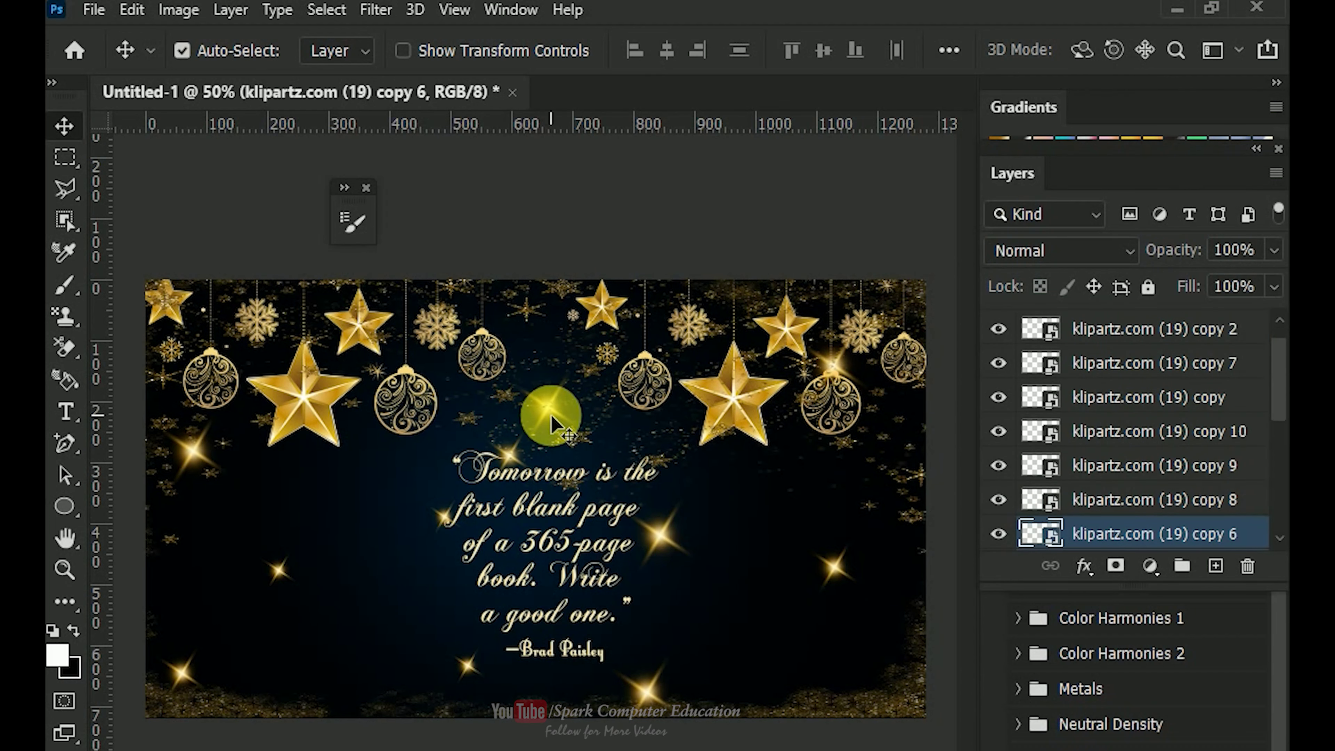
pyautogui.press('Delete')
pyautogui.moveTo(463, 655); pyautogui.dragTo(392, 594)
pyautogui.moveTo(644, 695); pyautogui.dragTo(652, 655)
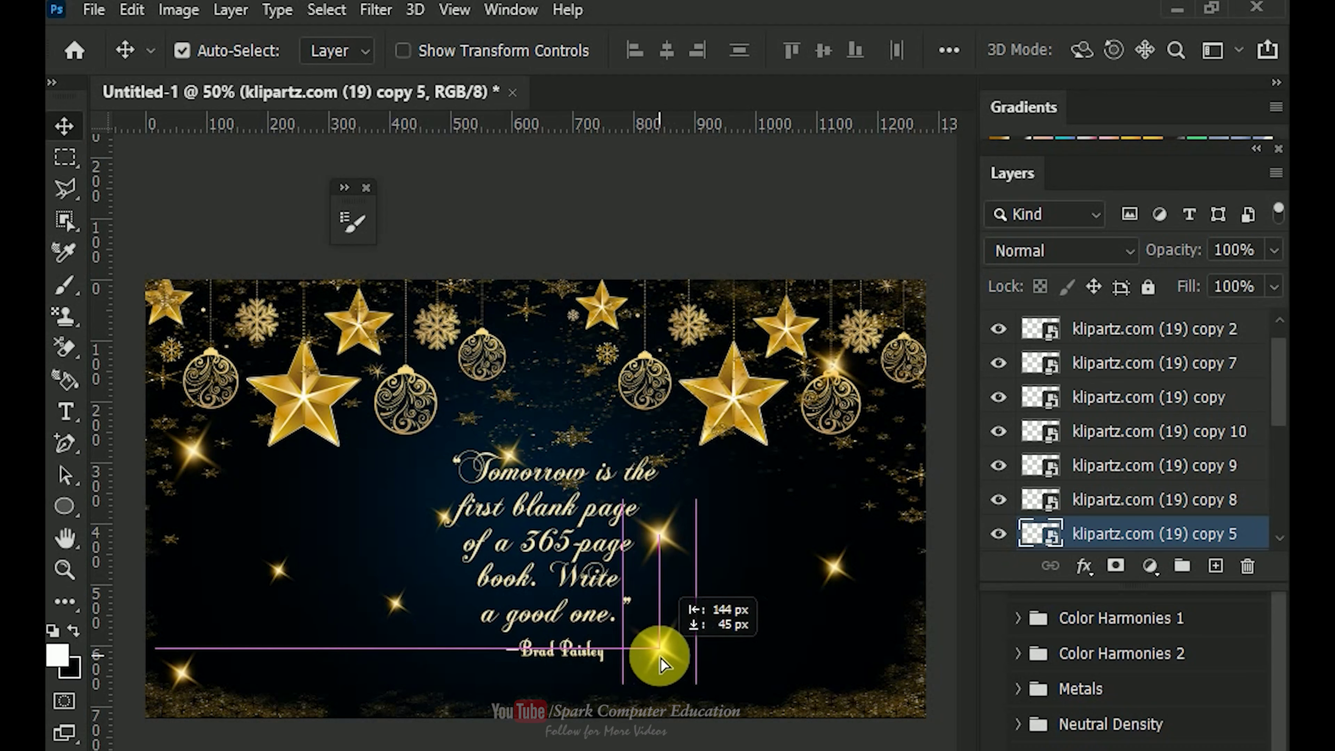
# Add the heading text "Happy New Year" in 16 pt Chopin Script above the quote.
pyautogui.click(65, 412)
pyautogui.click(485, 420)
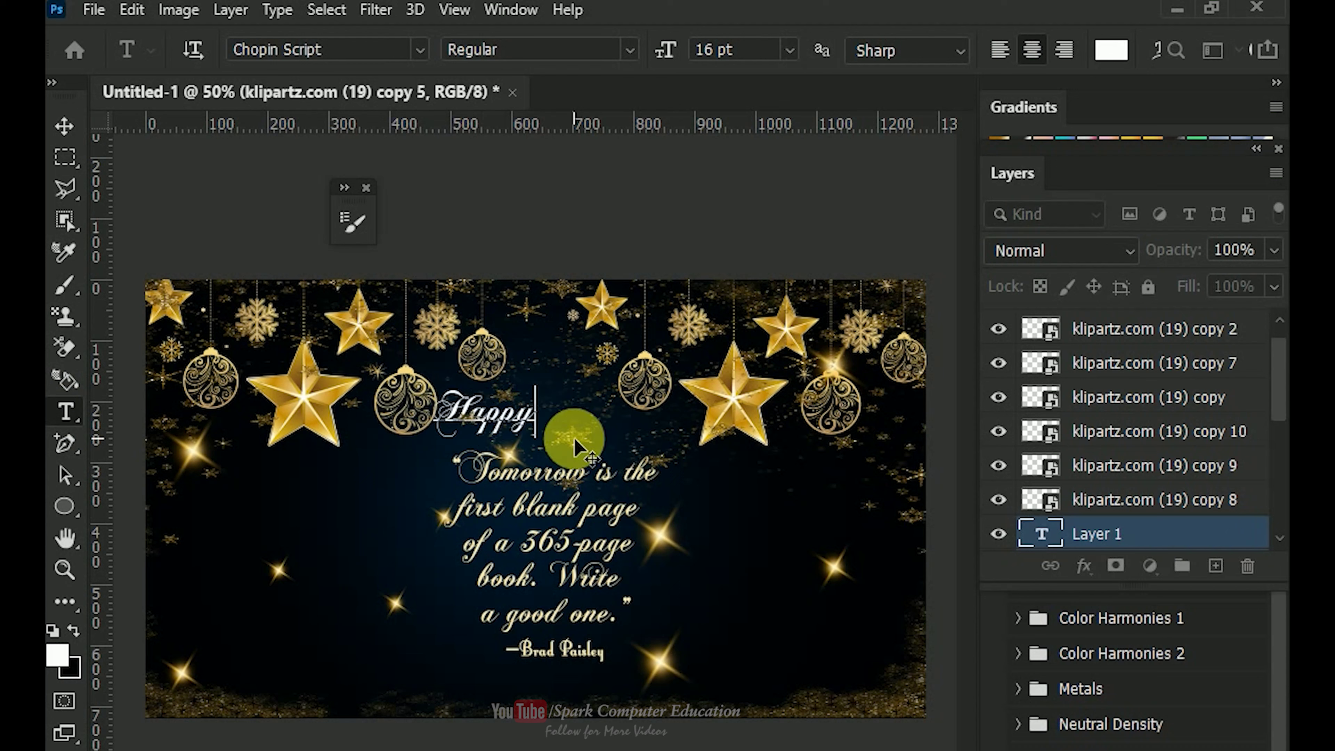
pyautogui.write('Happy New Y')
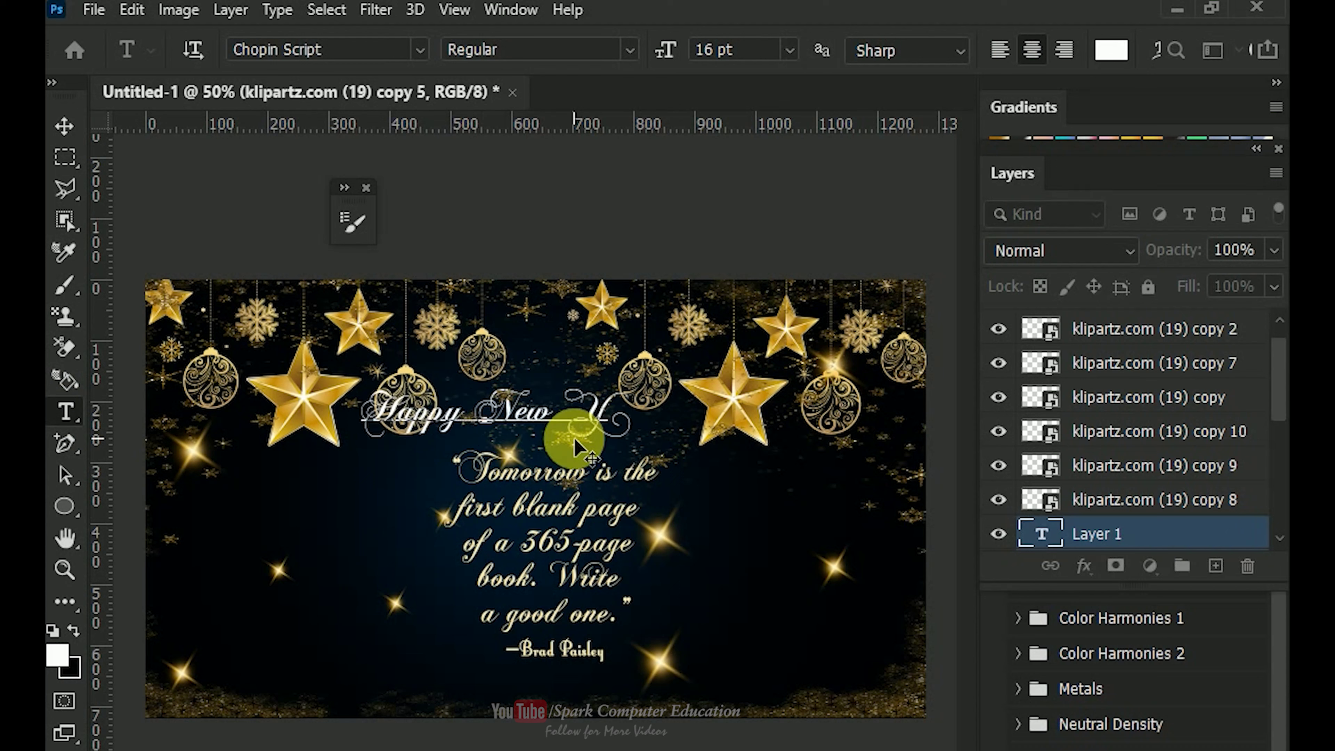
pyautogui.write('ear')
pyautogui.click(64, 126)
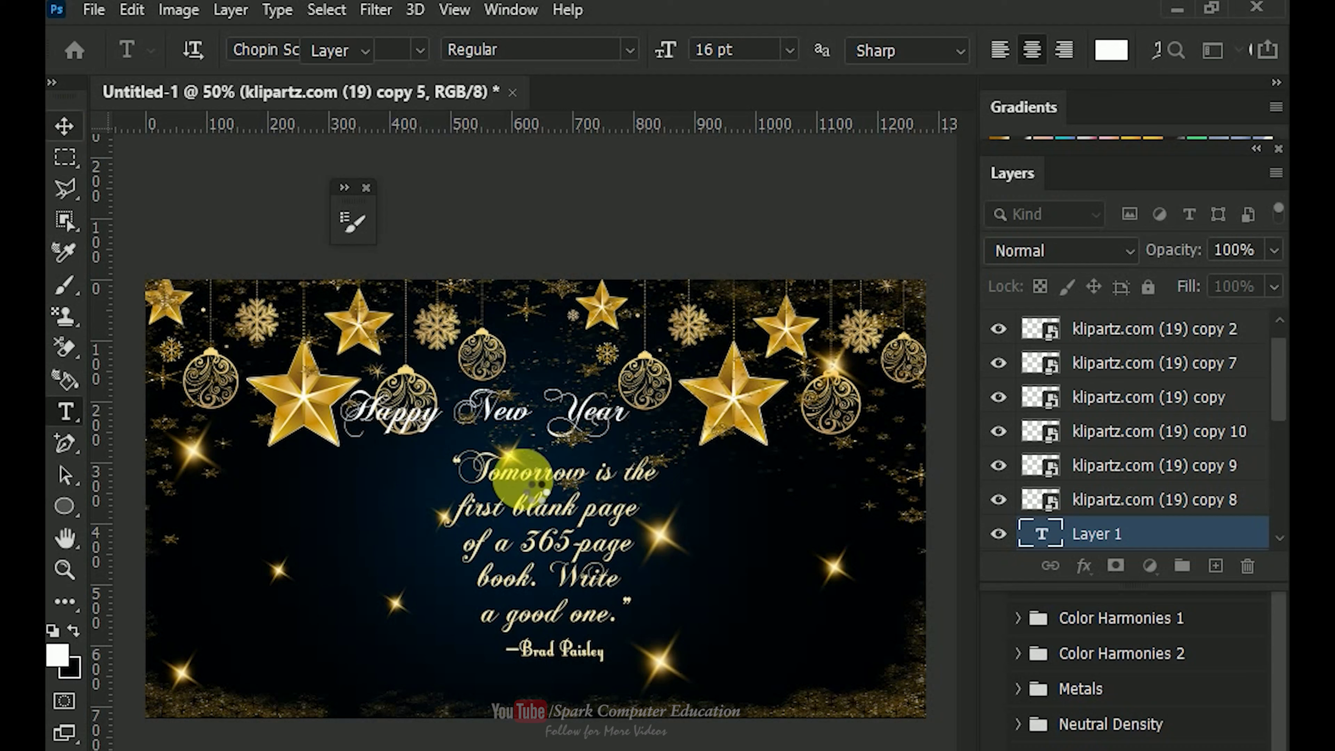
# Lower the quote and move its neighbouring sparkles: the large one onto the big left star, the small one to the quote's right.
pyautogui.moveTo(545, 469); pyautogui.dragTo(542, 513)
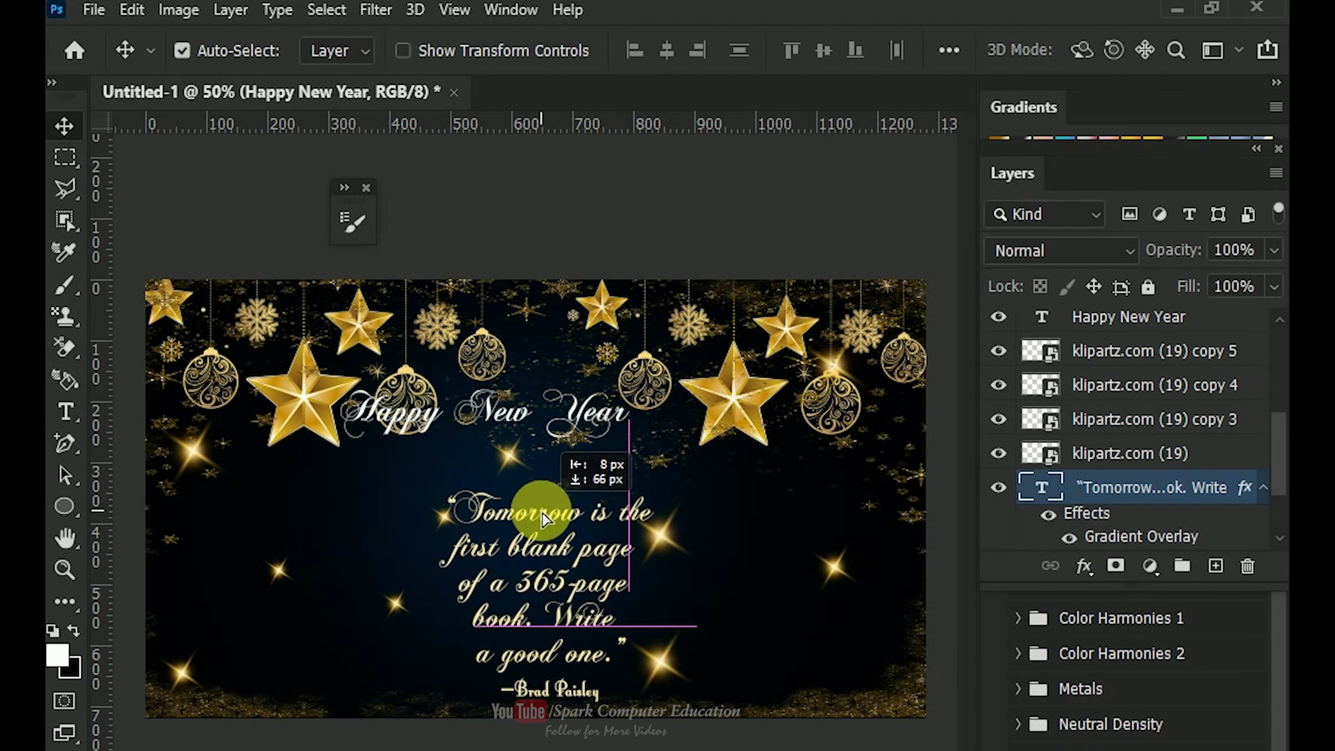
pyautogui.moveTo(661, 534); pyautogui.dragTo(772, 505)
pyautogui.moveTo(451, 516); pyautogui.dragTo(704, 571)
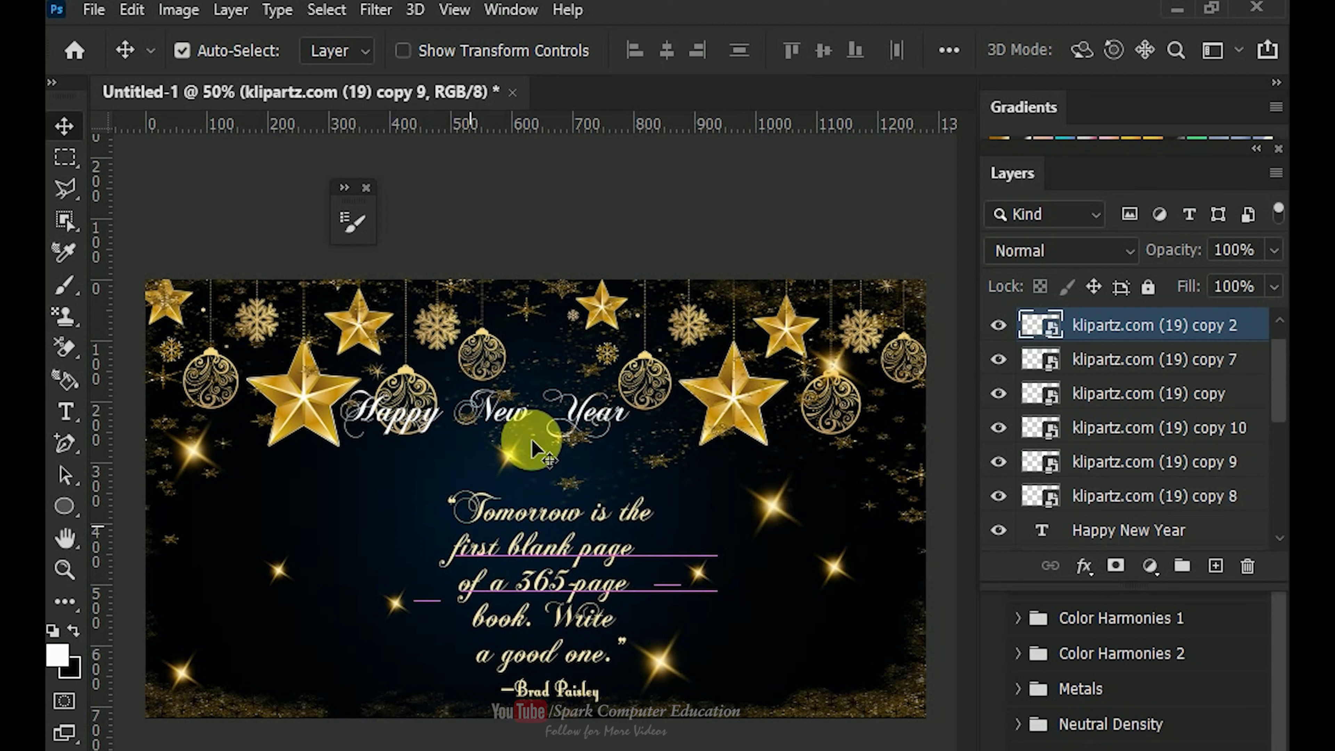
pyautogui.moveTo(771, 505); pyautogui.dragTo(298, 322)
pyautogui.moveTo(584, 522); pyautogui.dragTo(554, 503)
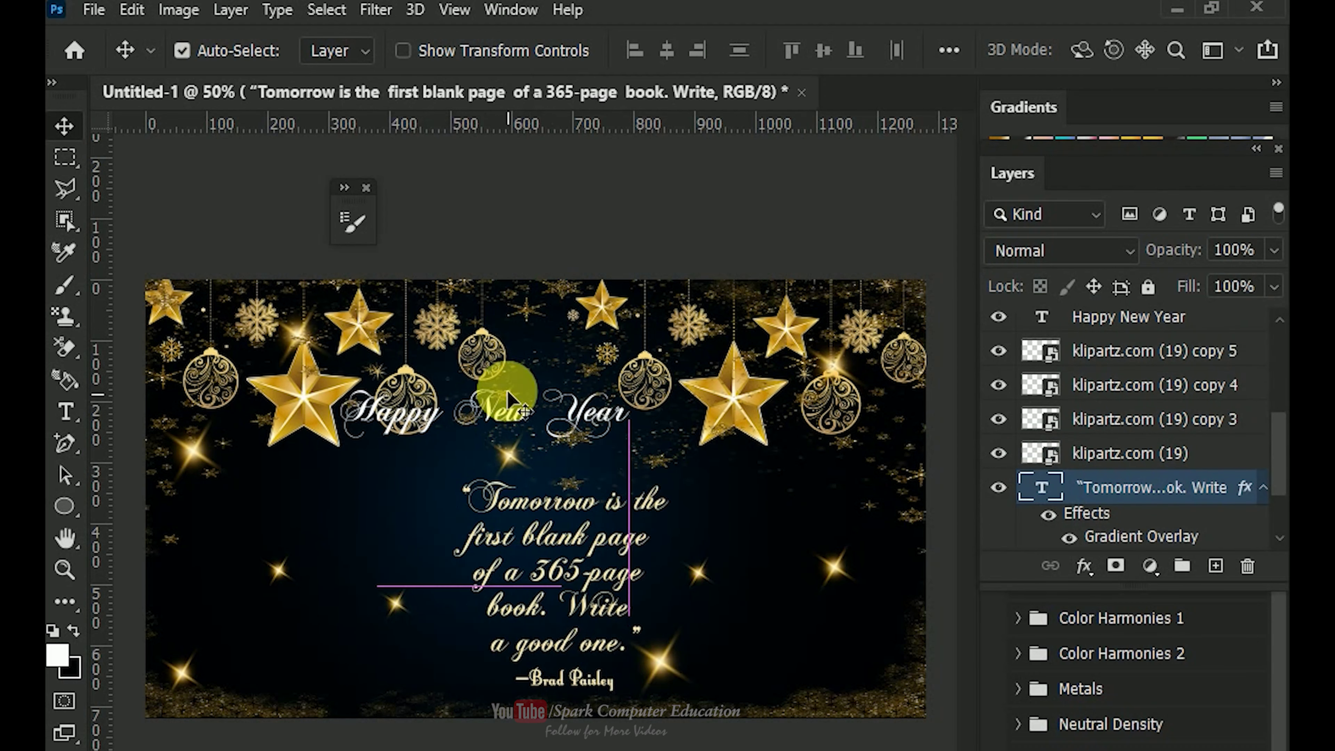
# Move the sparkle between the heading and the quote into the open area left of the quote's first line.
pyautogui.moveTo(508, 457); pyautogui.dragTo(417, 467)
pyautogui.hotkey('ctrl', 'z')
pyautogui.click(507, 463)
pyautogui.moveTo(507, 464); pyautogui.dragTo(402, 468)
# Shift the "Happy New Year" heading down and right so it sits centered just above the quote, and select its text.
pyautogui.click(430, 412)
pyautogui.doubleClick(430, 412)
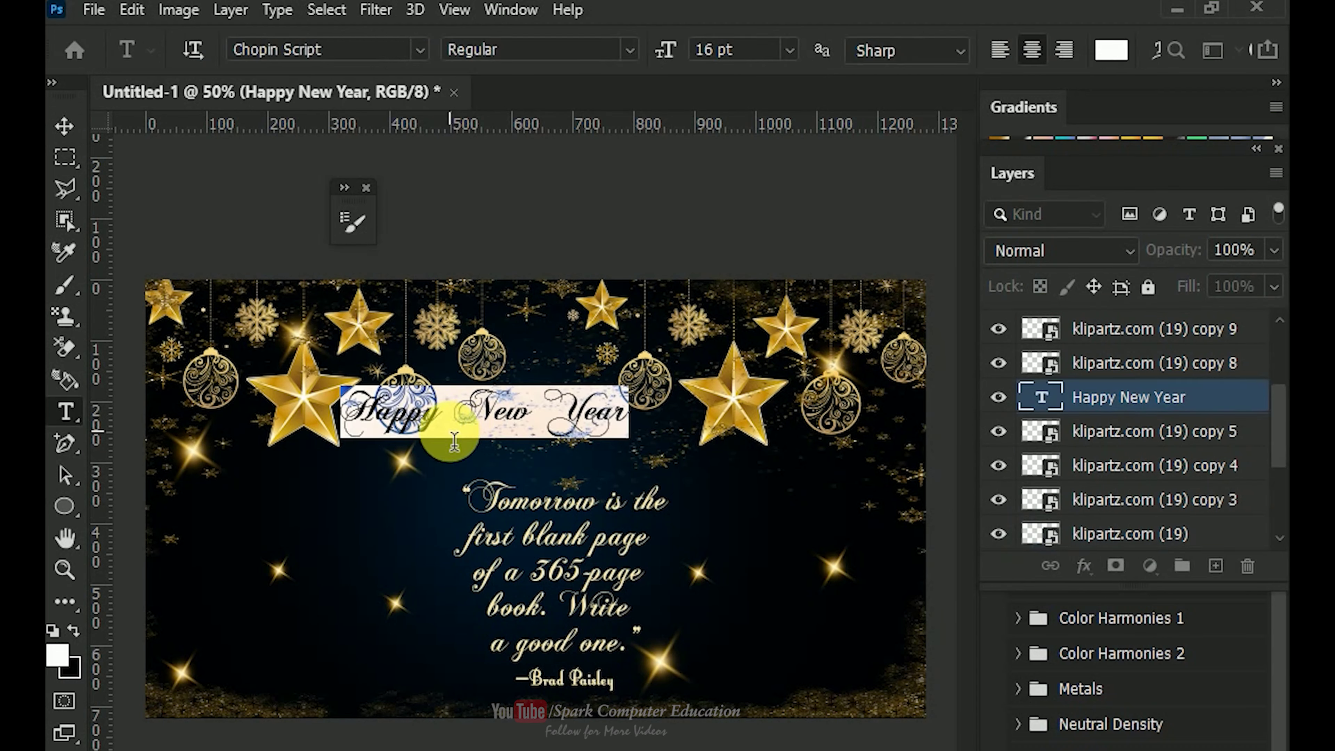
pyautogui.click(64, 118)
pyautogui.moveTo(496, 410); pyautogui.dragTo(590, 448)
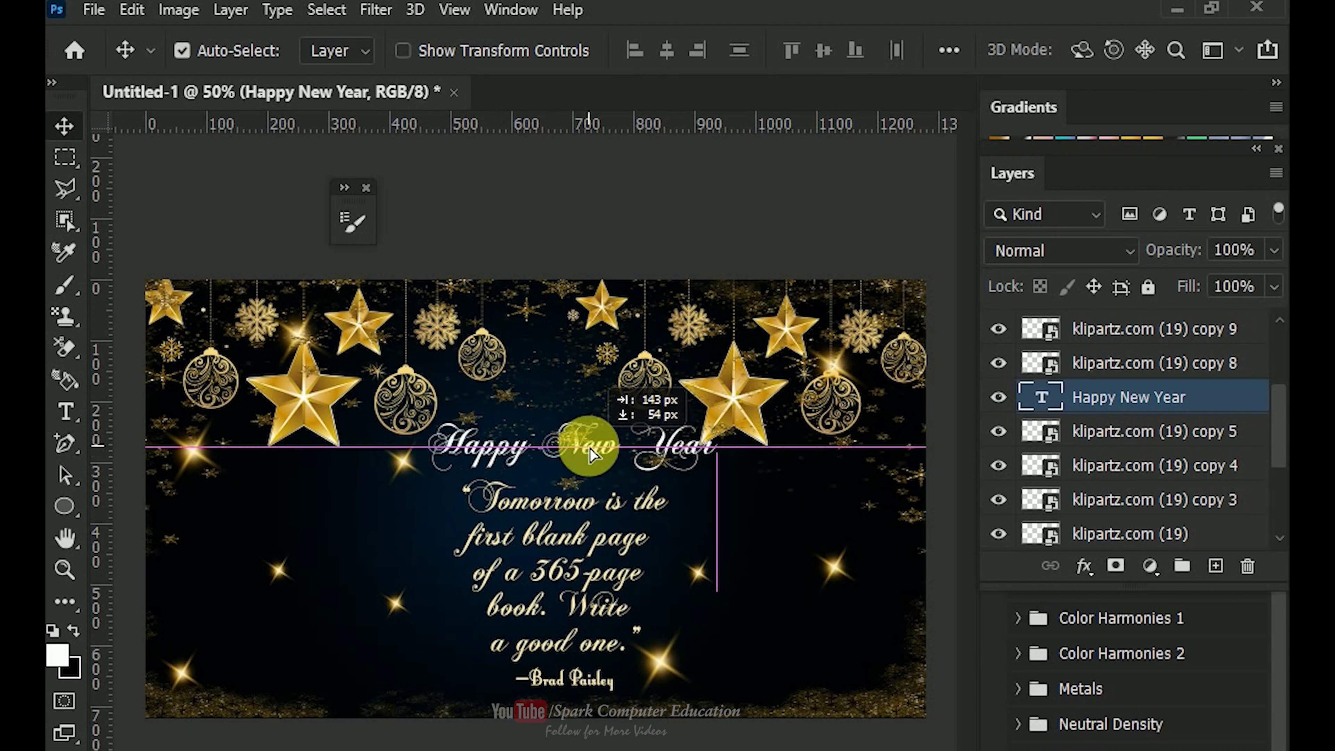
pyautogui.doubleClick(592, 450)
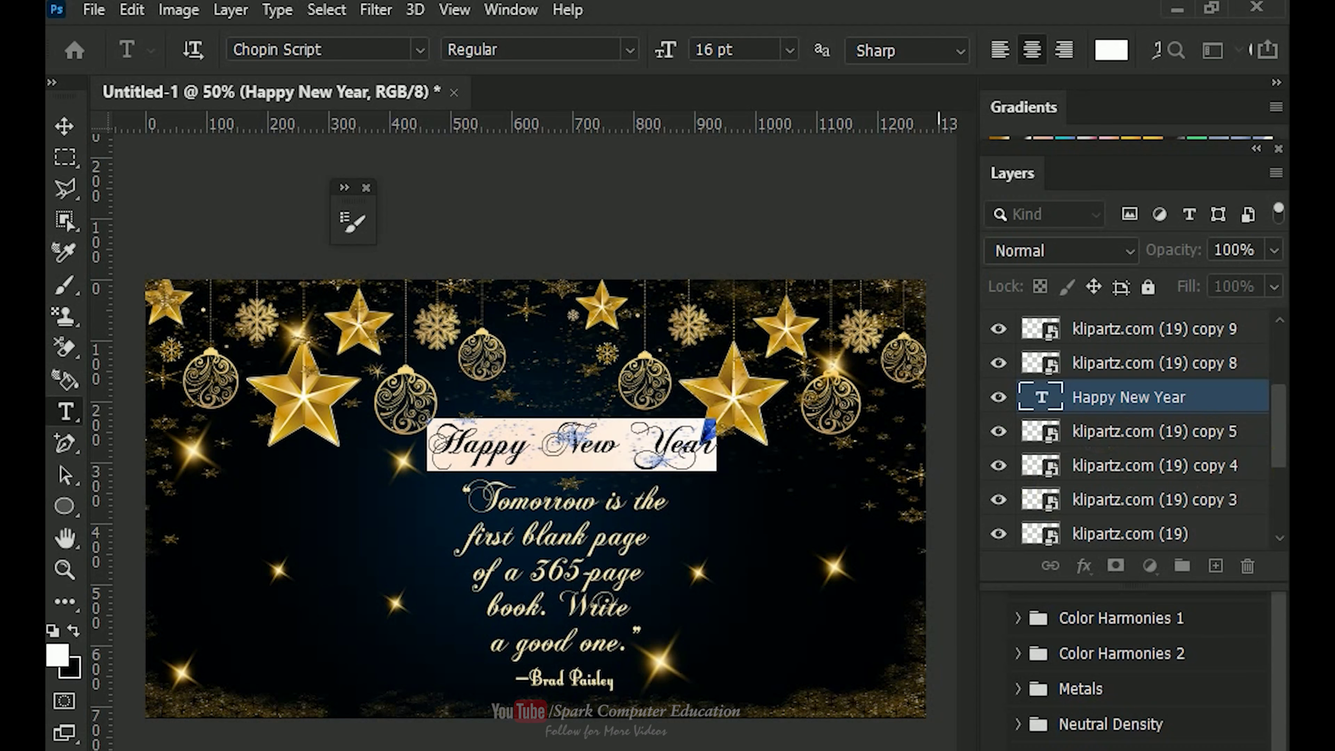
# Try the Fontleroy Brown NF font on the heading.
pyautogui.click(245, 62)
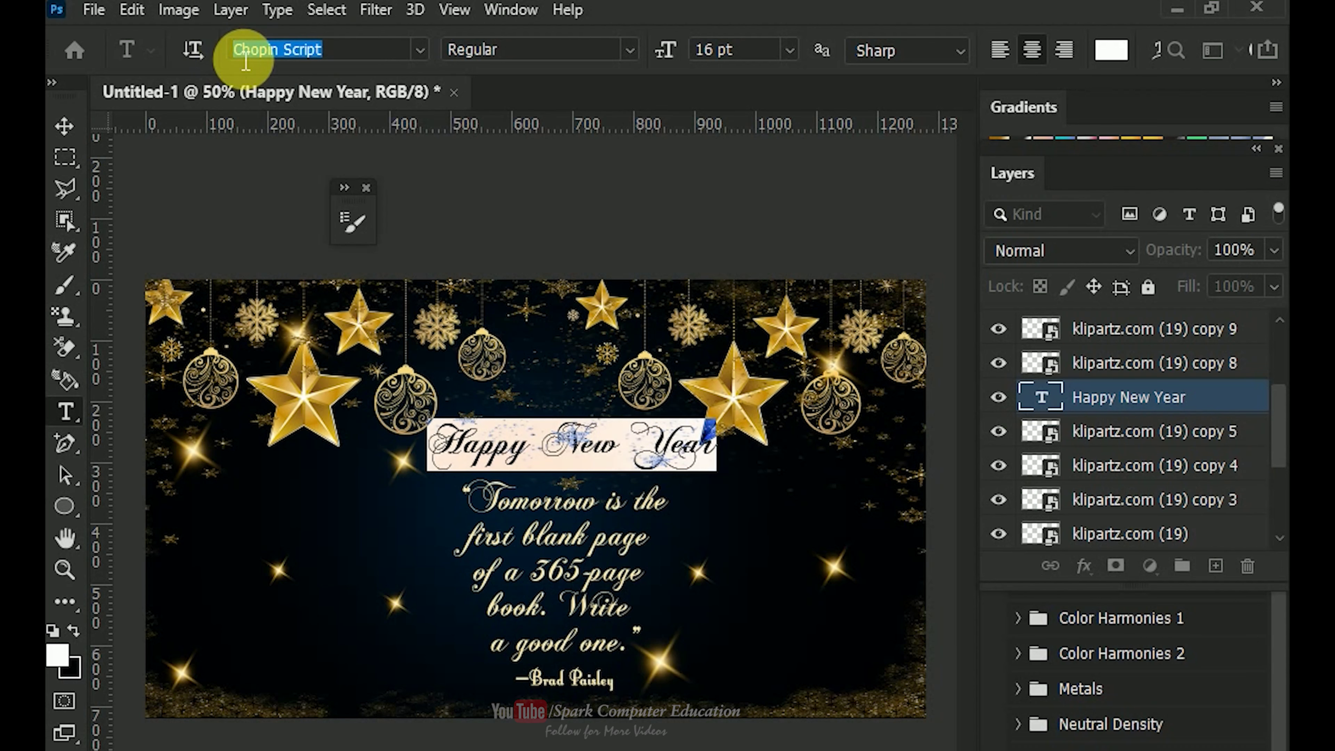
pyautogui.write('f')
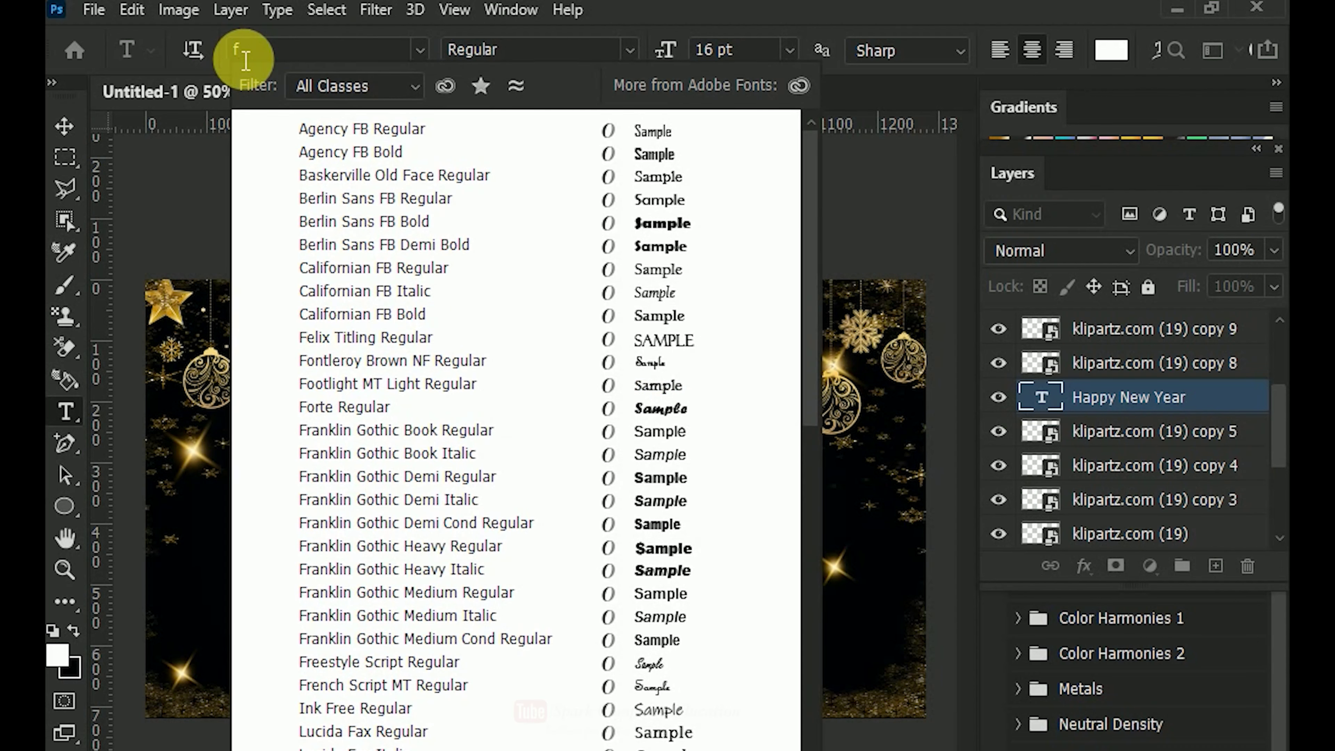
pyautogui.write('on')
pyautogui.click(331, 133)
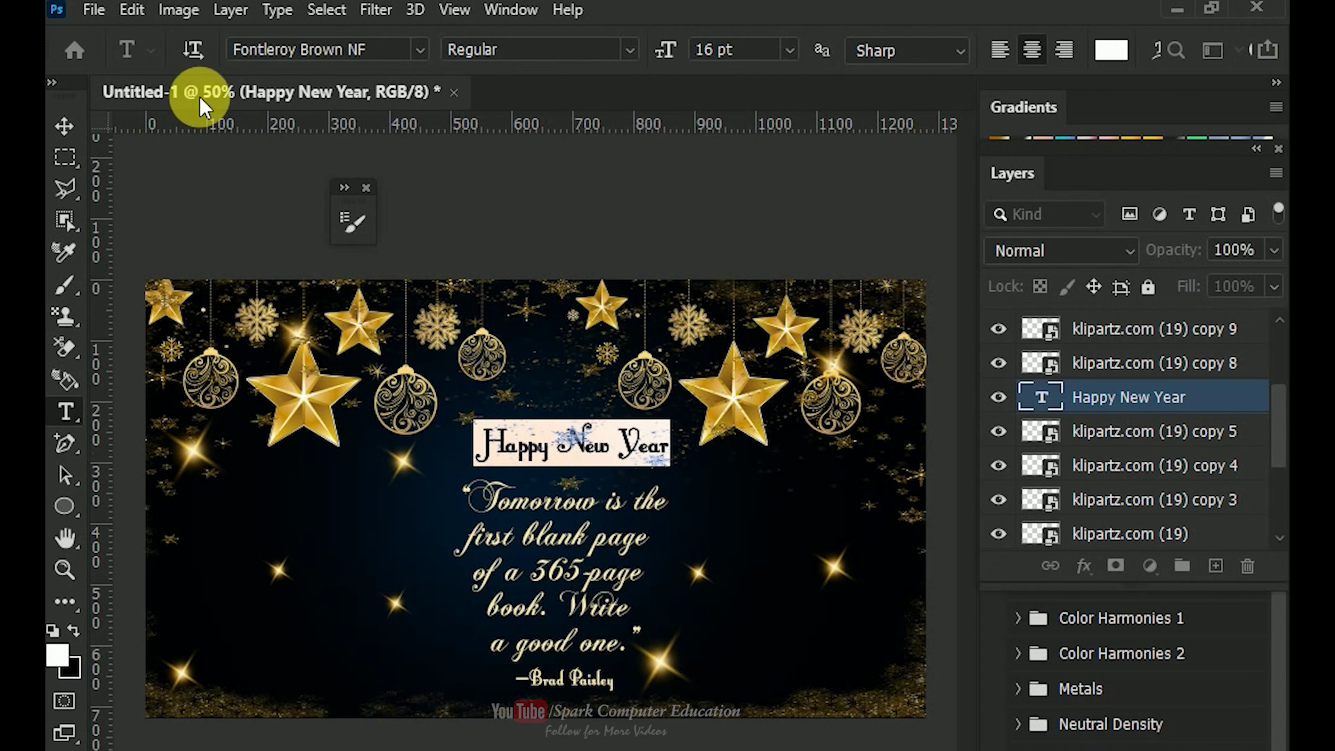
pyautogui.hotkey('ctrl', 'z')
# Set the "Happy New Year" heading's font to Croissant One.
pyautogui.click(248, 60)
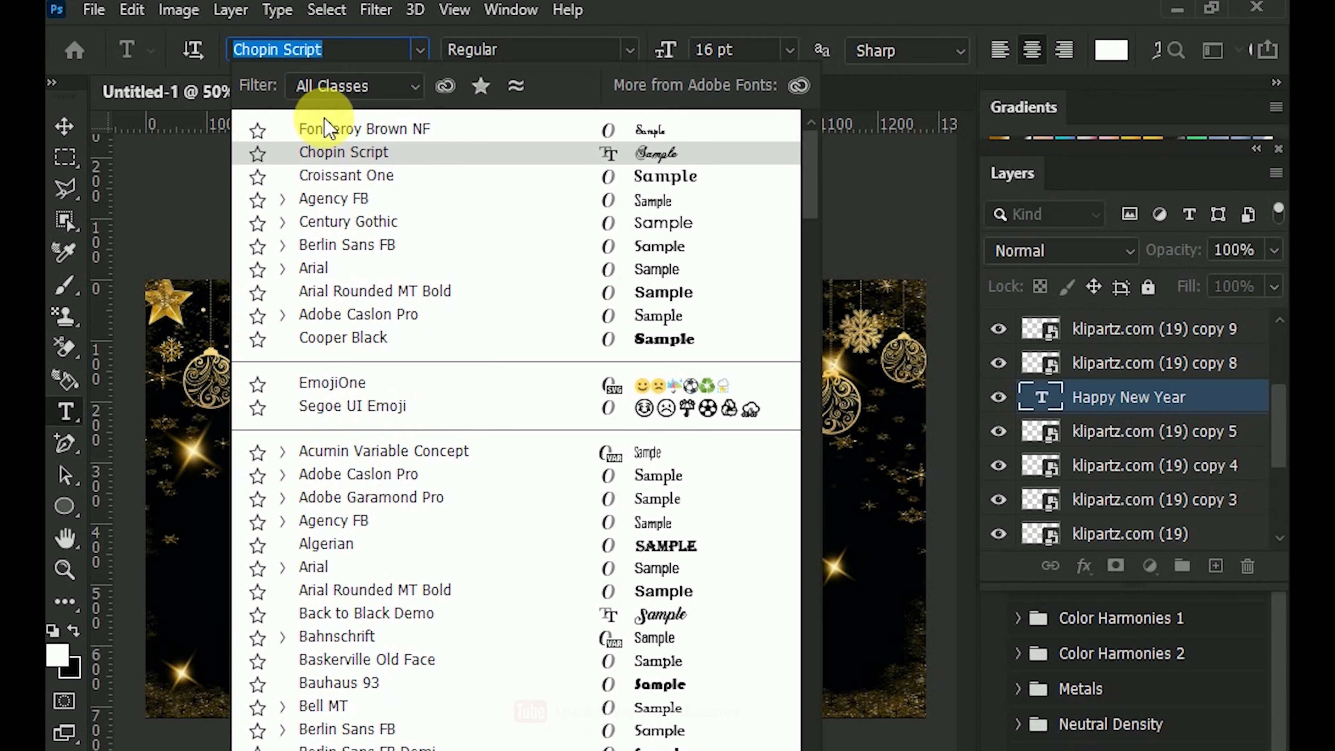
pyautogui.click(336, 170)
pyautogui.press('v')
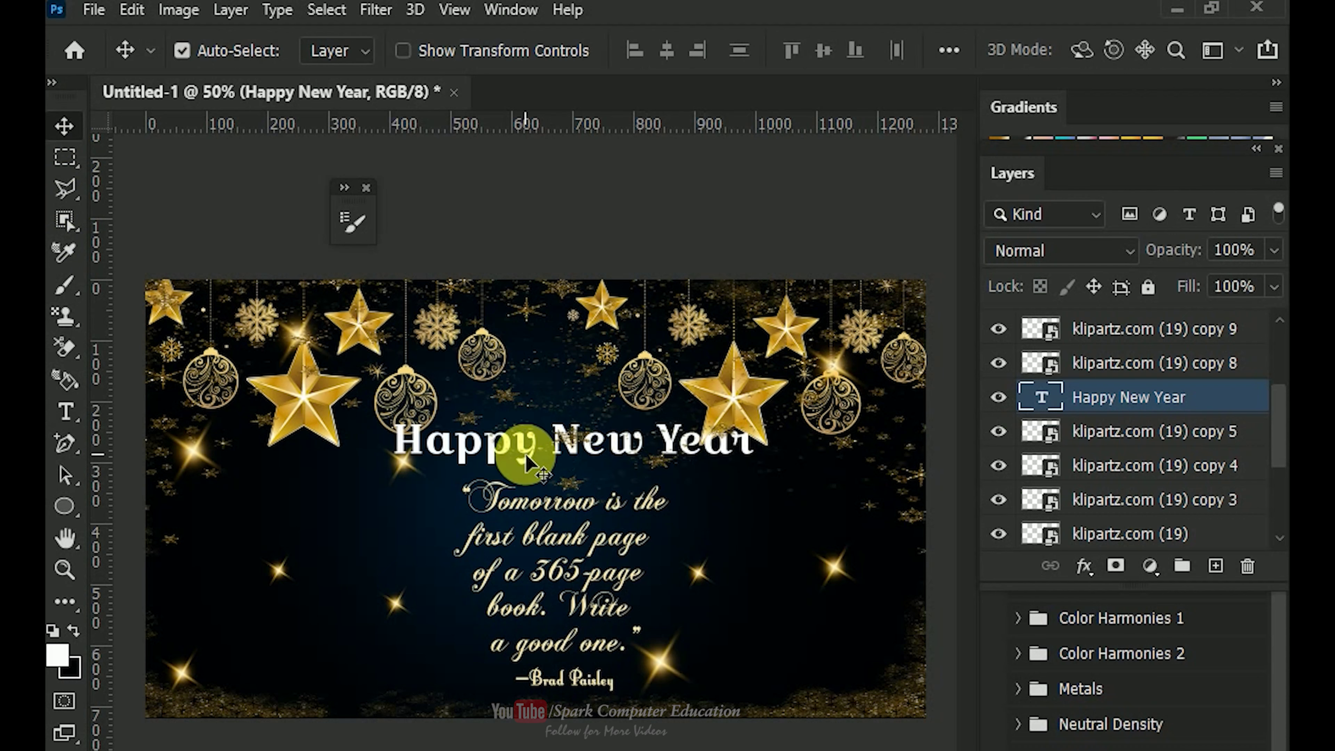
# Bring the "Happy New Year" text layer to the top of the layer stack.
pyautogui.moveTo(1090, 397); pyautogui.dragTo(1085, 308)
pyautogui.click(465, 463)
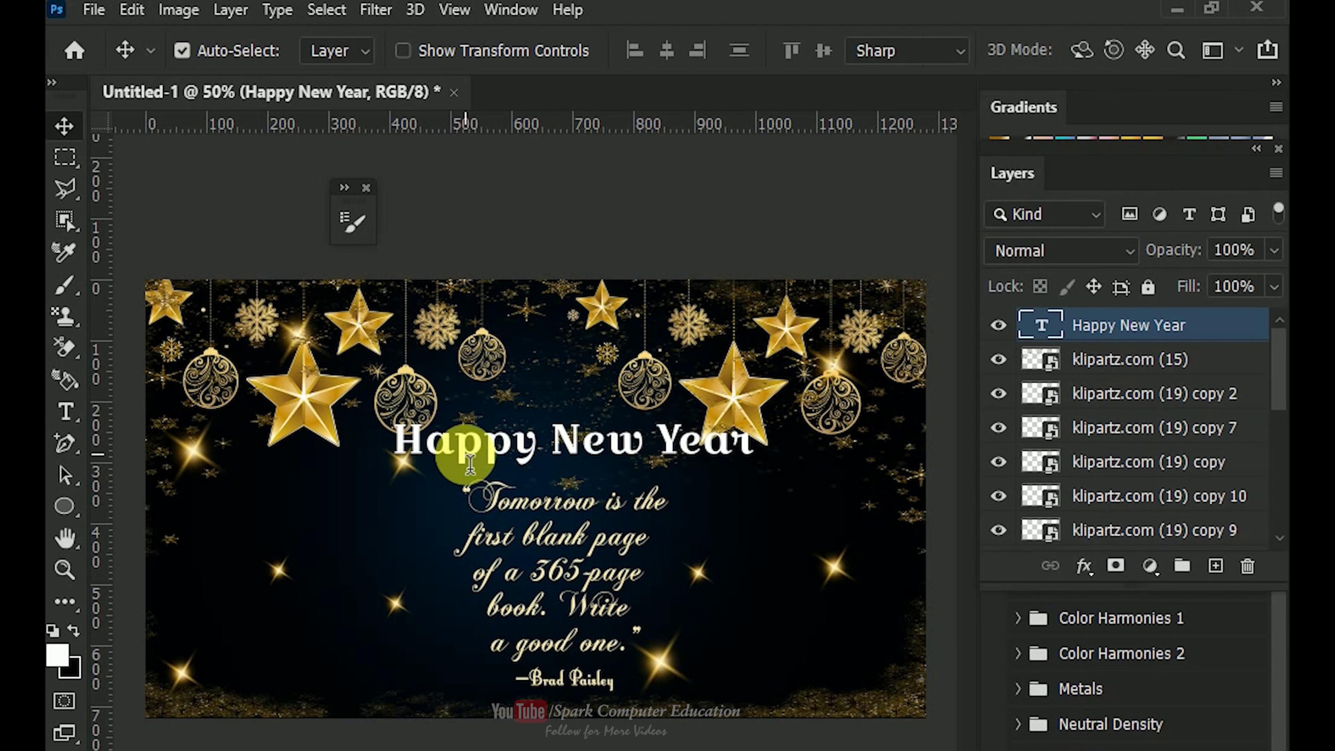
pyautogui.doubleClick(463, 449)
pyautogui.click(580, 449)
pyautogui.click(63, 126)
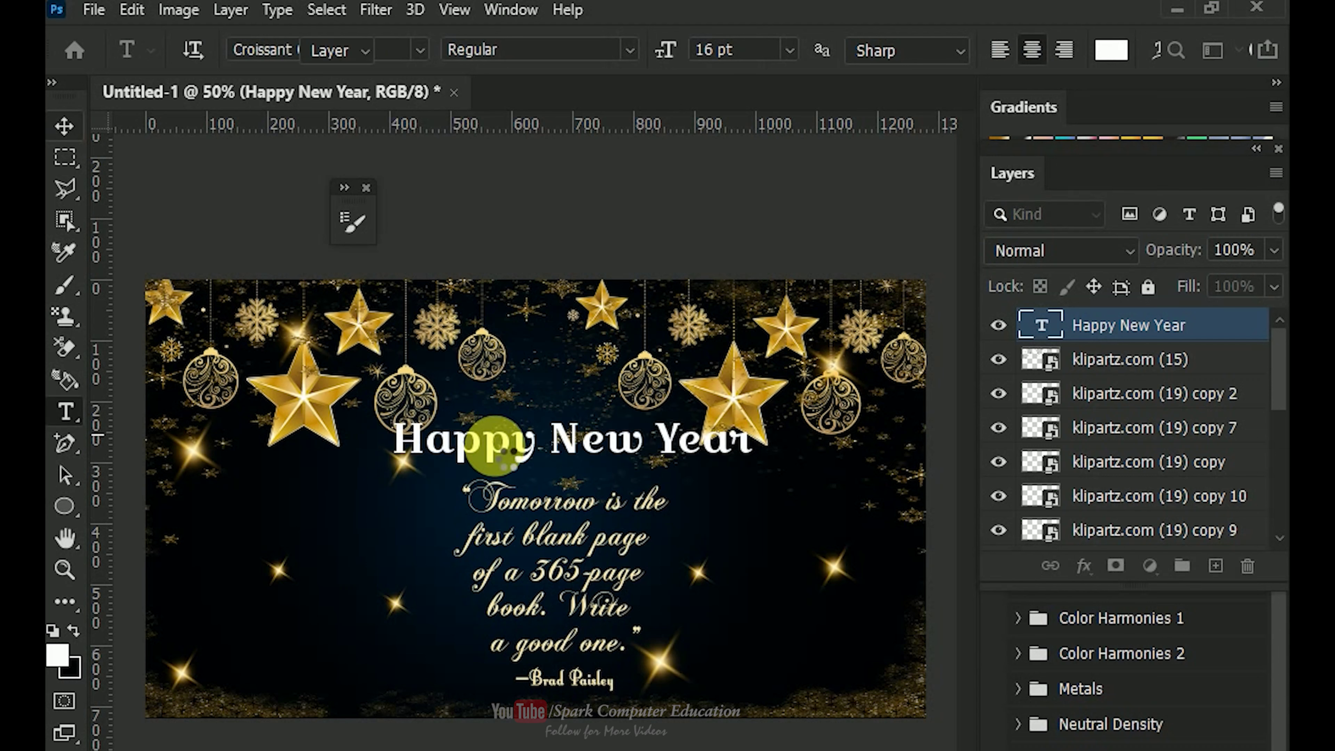
# Apply a Gradient Overlay to the heading with the first gold gradient preset below Legacy Gradients.
pyautogui.click(1083, 565)
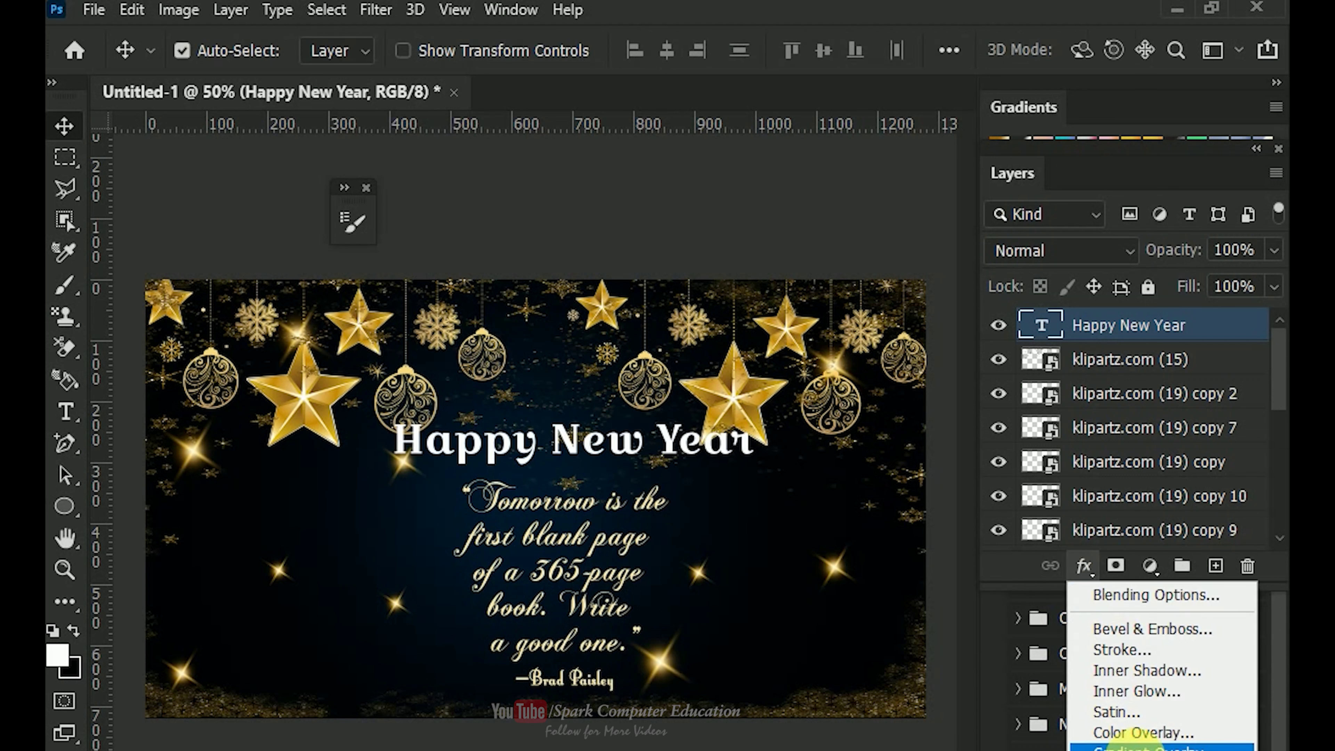
pyautogui.click(1130, 747)
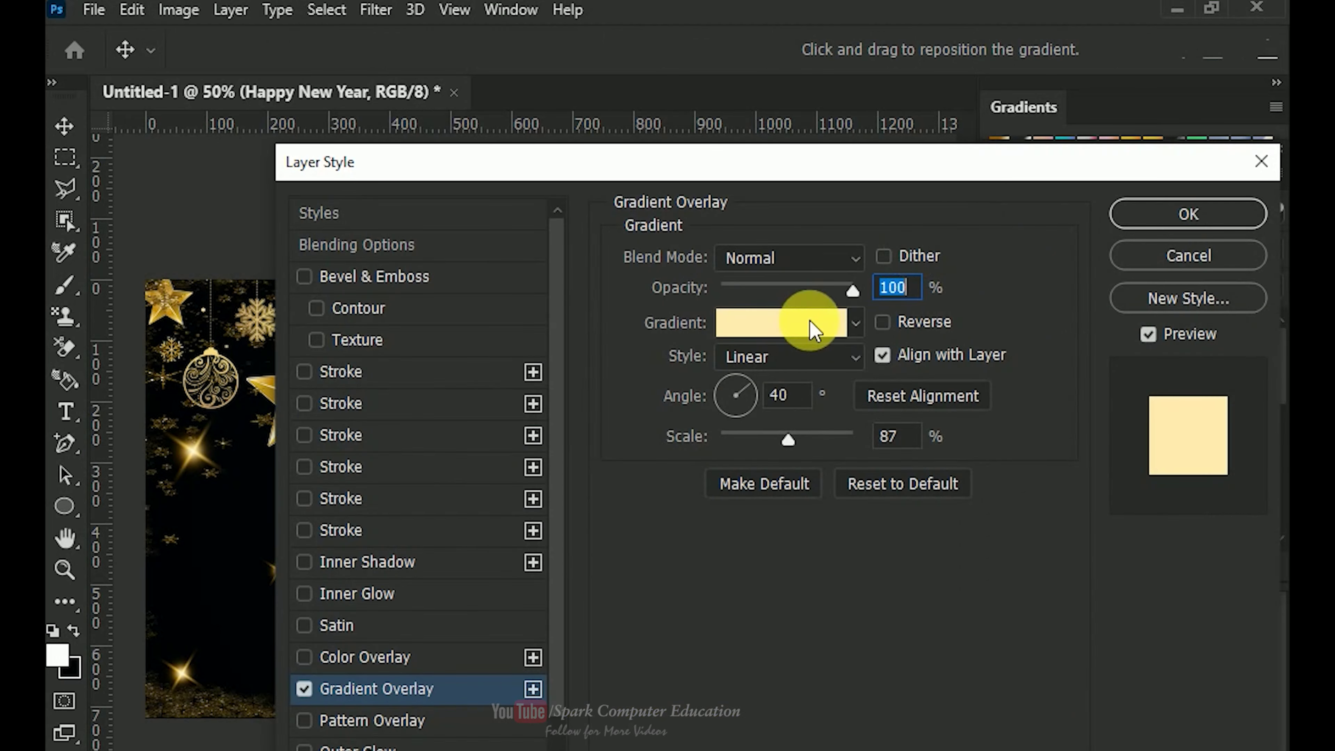
pyautogui.click(855, 322)
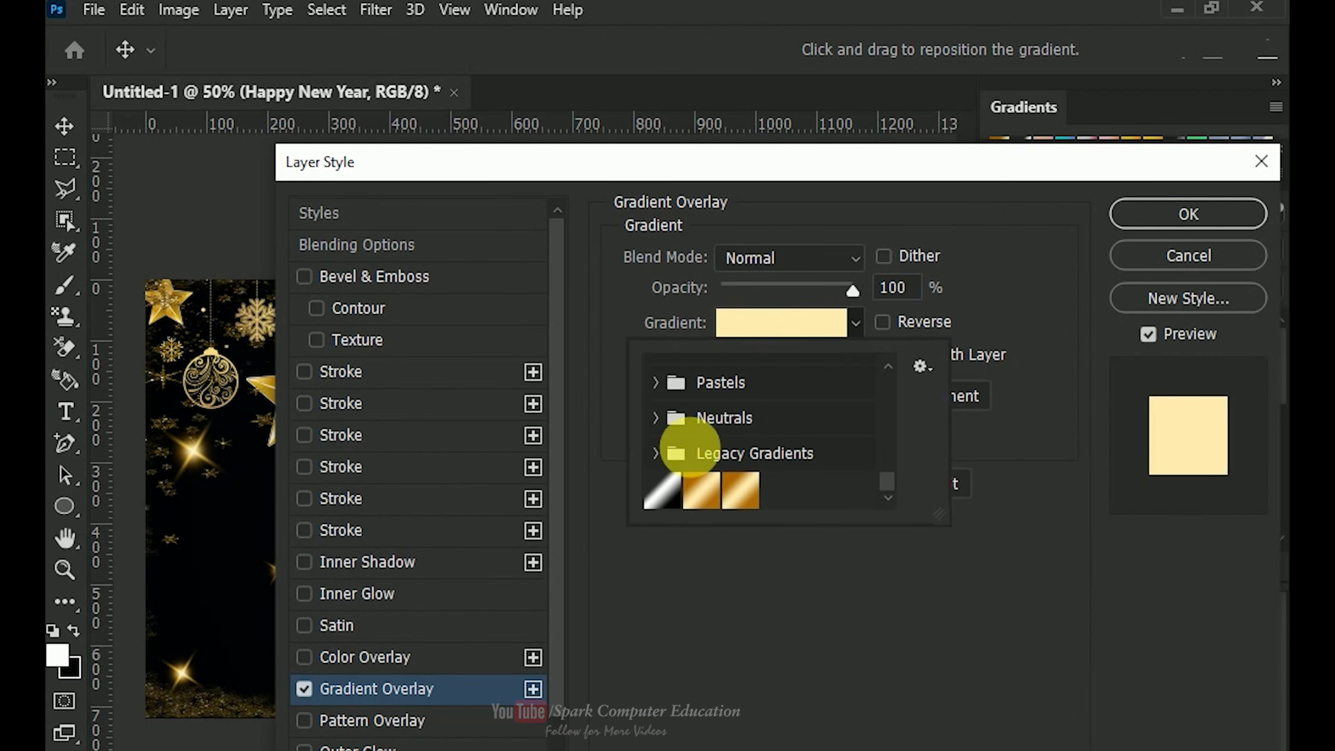
pyautogui.click(705, 486)
pyautogui.click(1179, 224)
pyautogui.click(1156, 214)
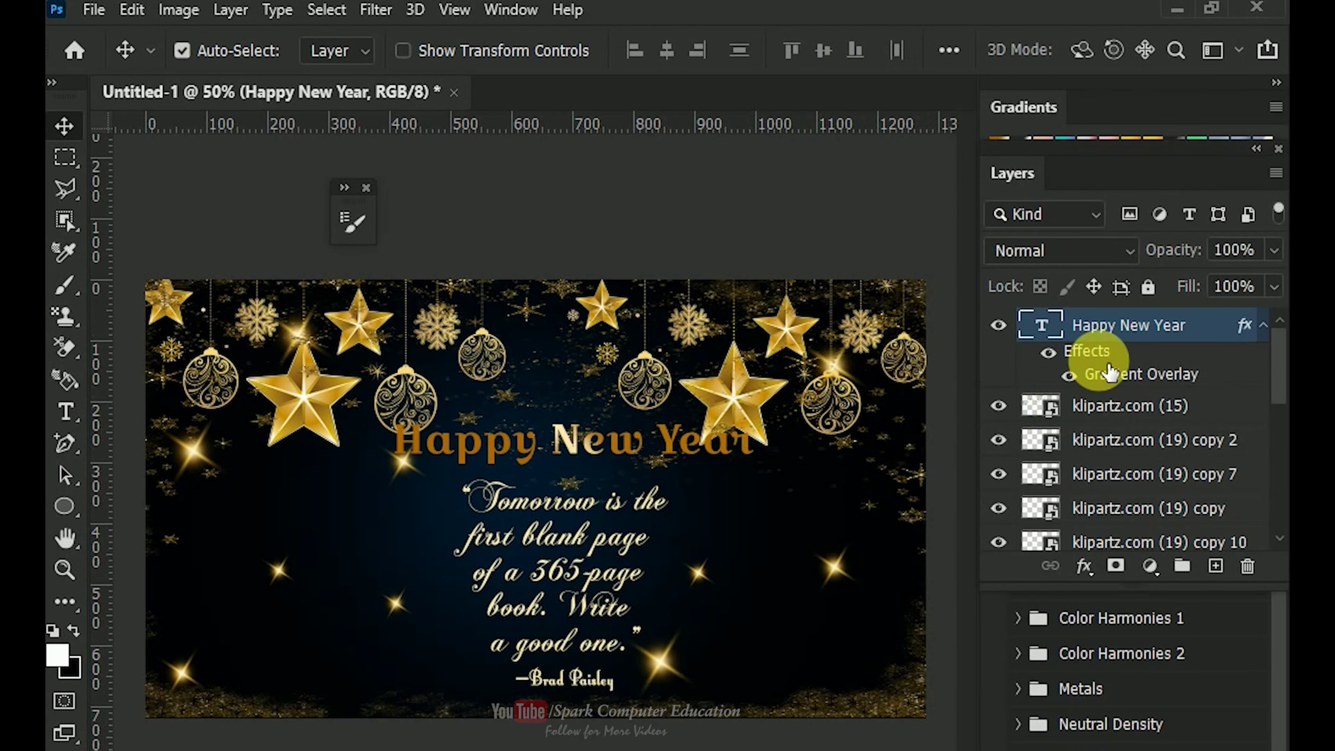
# Set the heading's Gradient Overlay angle to 90 degrees.
pyautogui.doubleClick(1066, 374)
pyautogui.moveTo(630, 151); pyautogui.dragTo(1011, 207)
pyautogui.click(1108, 452)
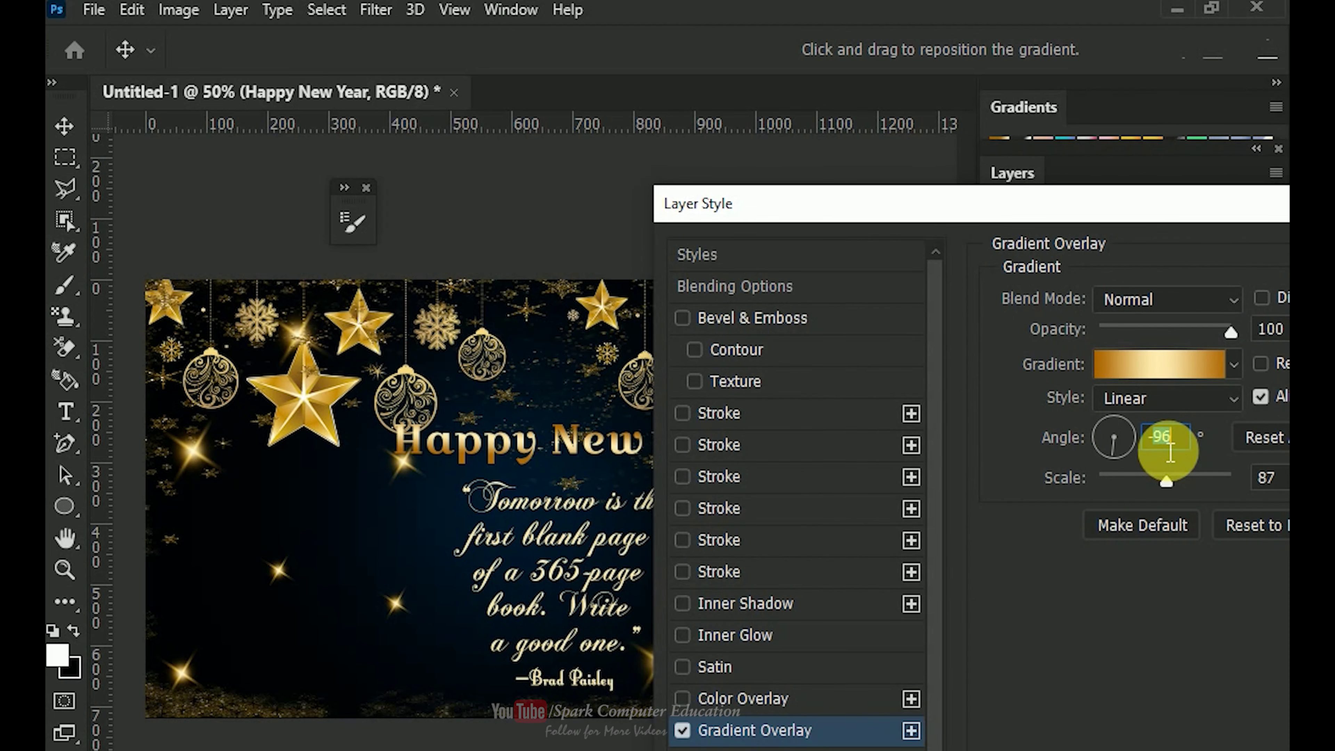
pyautogui.write('90')
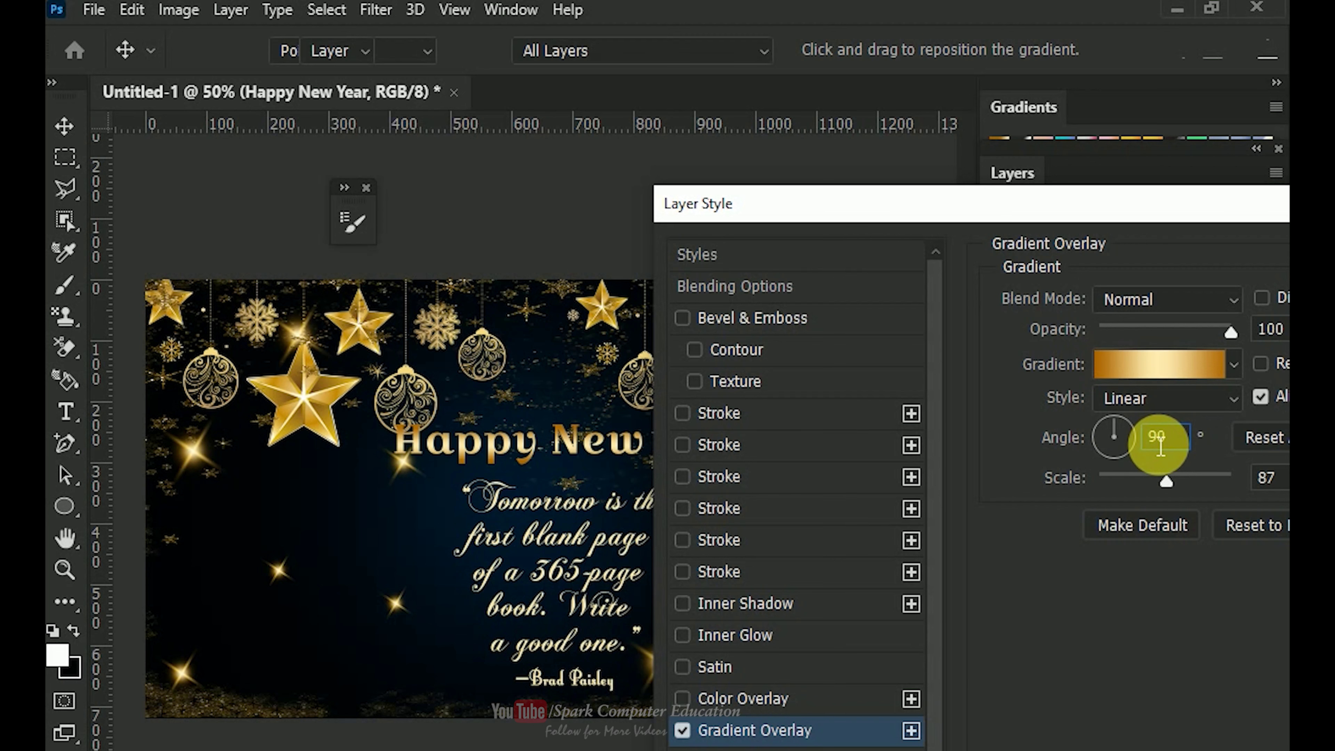
pyautogui.press('Return')
# Break the heading onto two lines before "Year" and position it above the quote between the two big stars.
pyautogui.moveTo(525, 451); pyautogui.dragTo(539, 420)
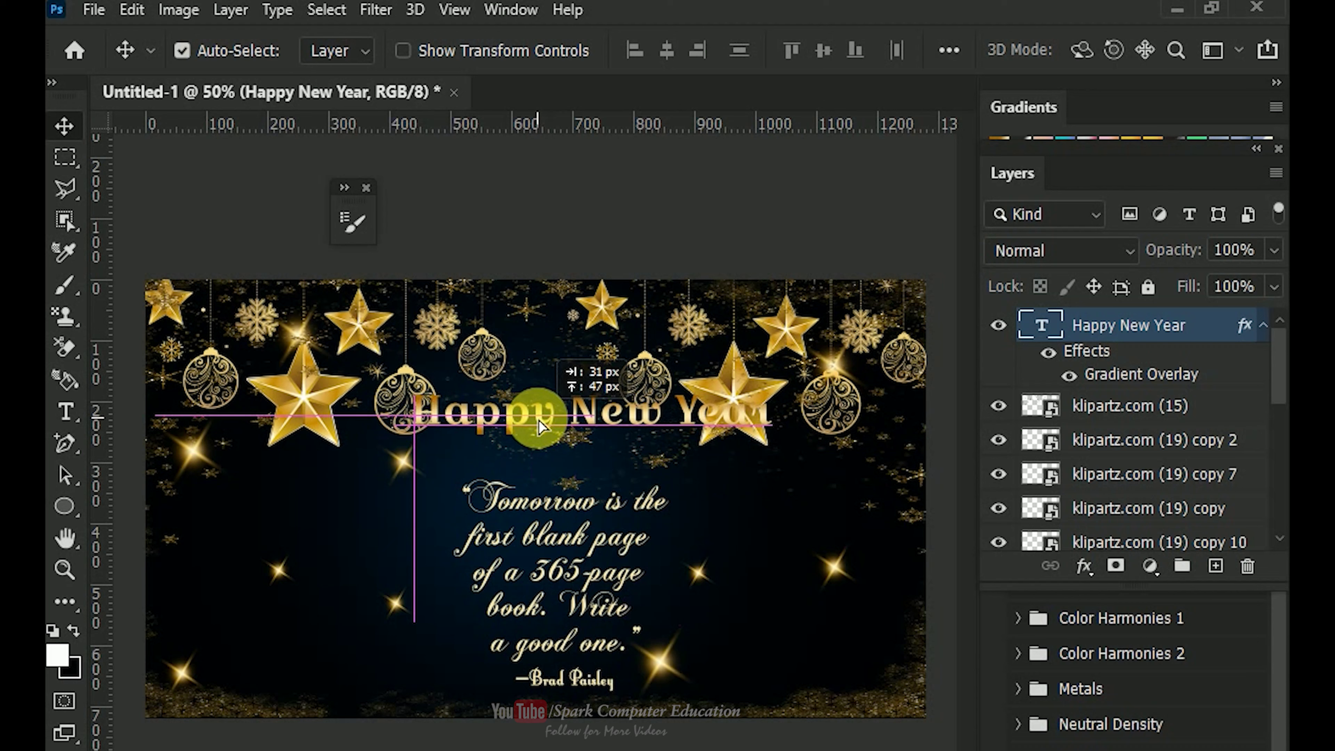
pyautogui.doubleClick(679, 412)
pyautogui.click(679, 416)
pyautogui.press('Return')
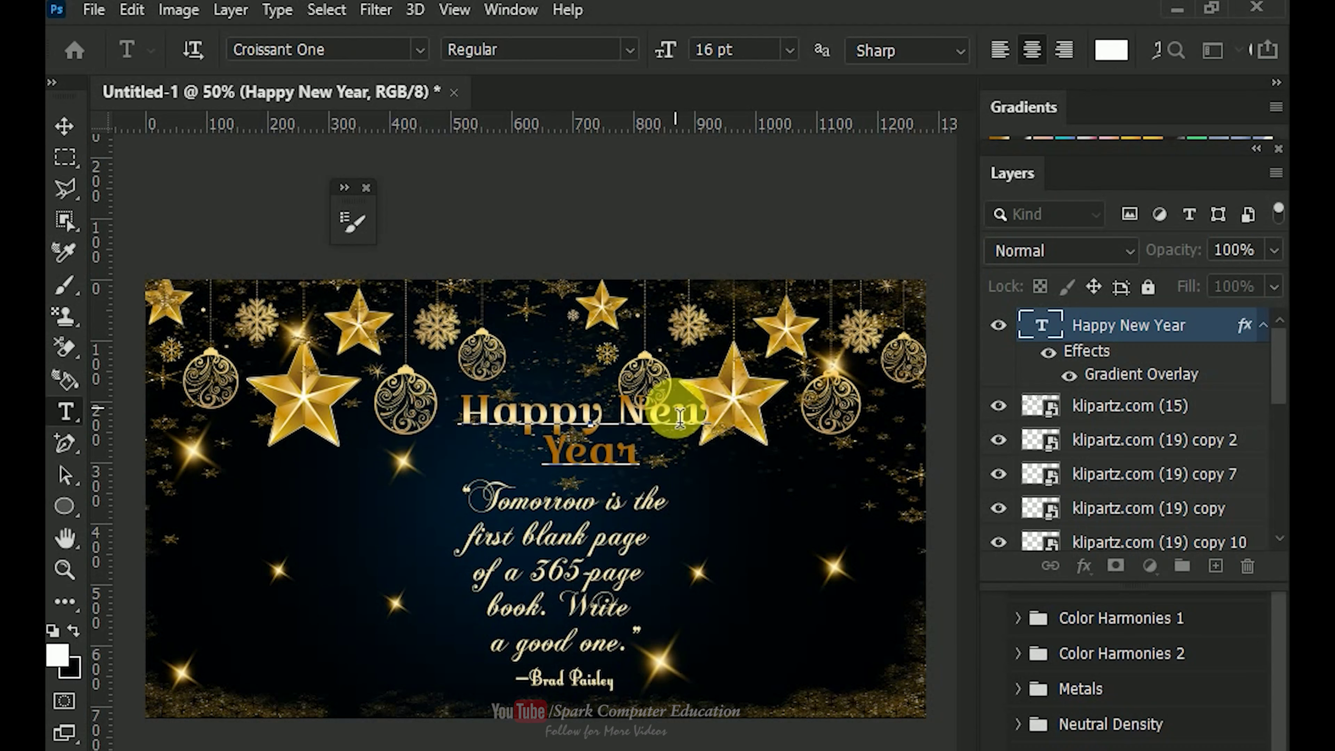
pyautogui.click(65, 127)
pyautogui.moveTo(631, 424)
pyautogui.mouseDown()
pyautogui.moveTo(605, 417)
pyautogui.moveTo(629, 422)
pyautogui.mouseUp()
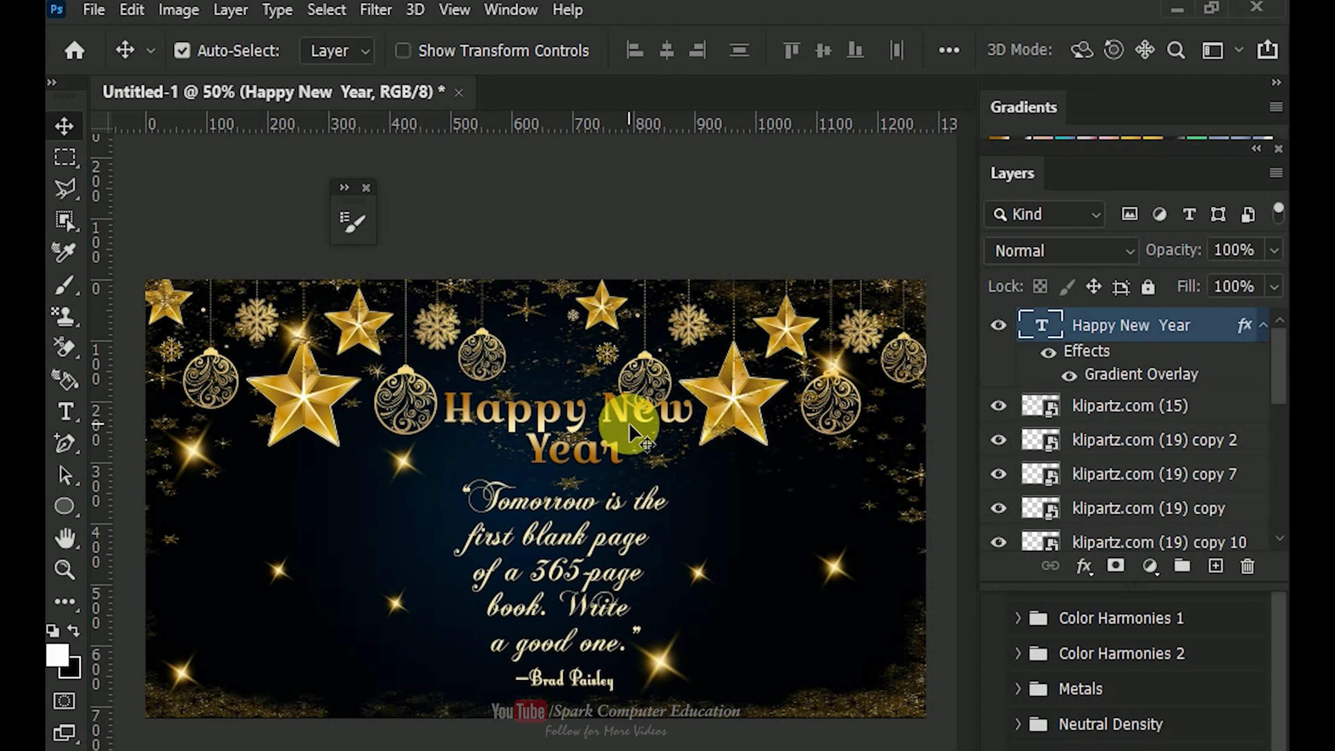
# Move the small sparkle right of the quote to the heading's start, above the heading layer, and scatter copies over the lettering.
pyautogui.moveTo(696, 586); pyautogui.dragTo(443, 397)
pyautogui.moveTo(1155, 439); pyautogui.dragTo(1114, 316)
pyautogui.moveTo(449, 390); pyautogui.dragTo(525, 435)
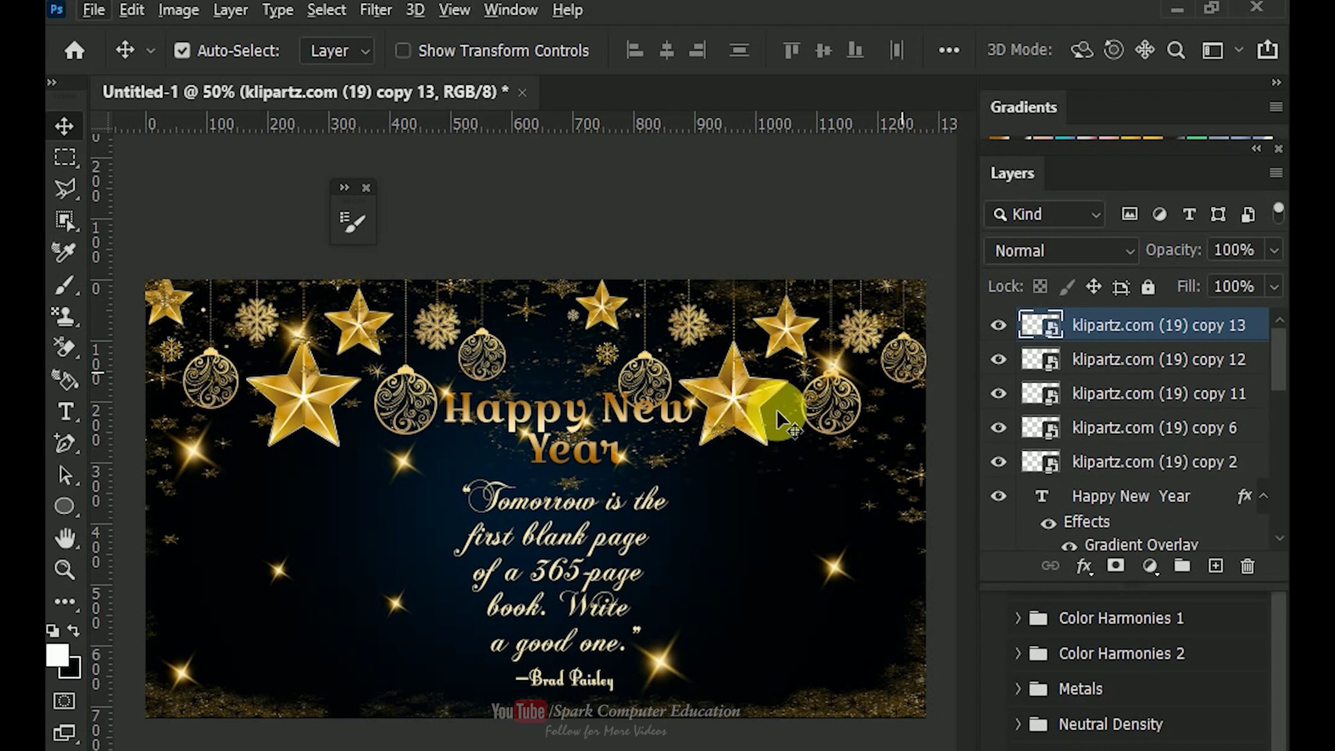
# Move both hanging ornament groups higher and shift the right-hand group toward the right edge of the banner.
pyautogui.click(217, 223)
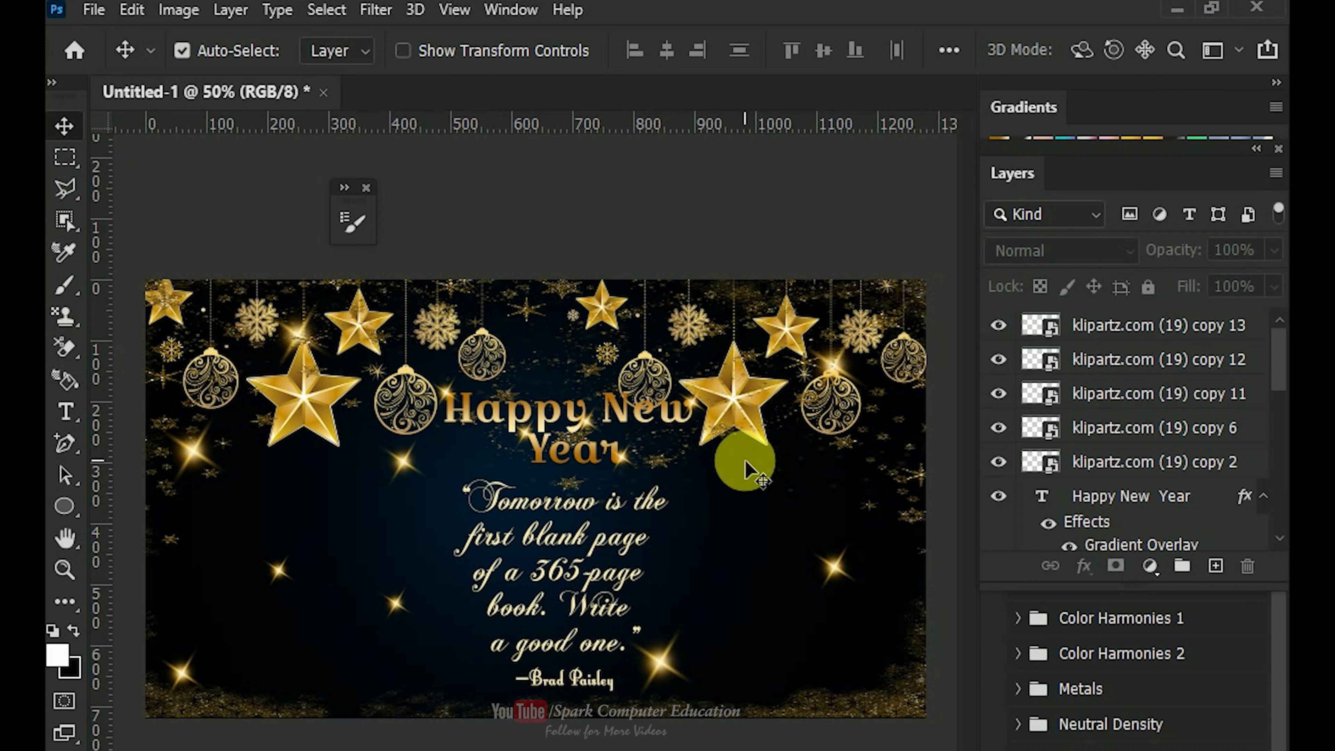
pyautogui.moveTo(651, 367); pyautogui.dragTo(643, 342)
pyautogui.moveTo(474, 365); pyautogui.dragTo(474, 341)
pyautogui.moveTo(728, 364); pyautogui.dragTo(764, 361)
pyautogui.click(594, 351)
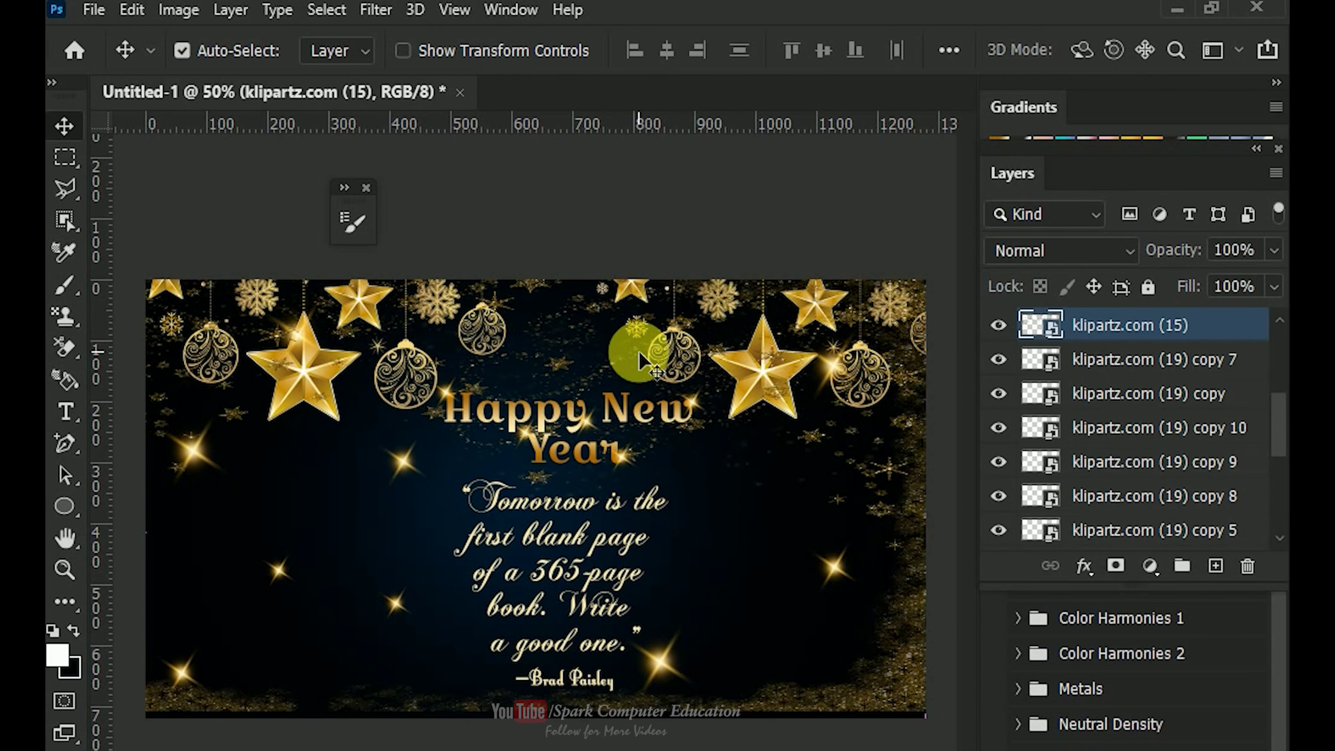
pyautogui.moveTo(835, 387)
pyautogui.mouseDown()
pyautogui.moveTo(849, 393)
pyautogui.moveTo(841, 409)
pyautogui.mouseUp()
pyautogui.hotkey('ctrl', 'z')
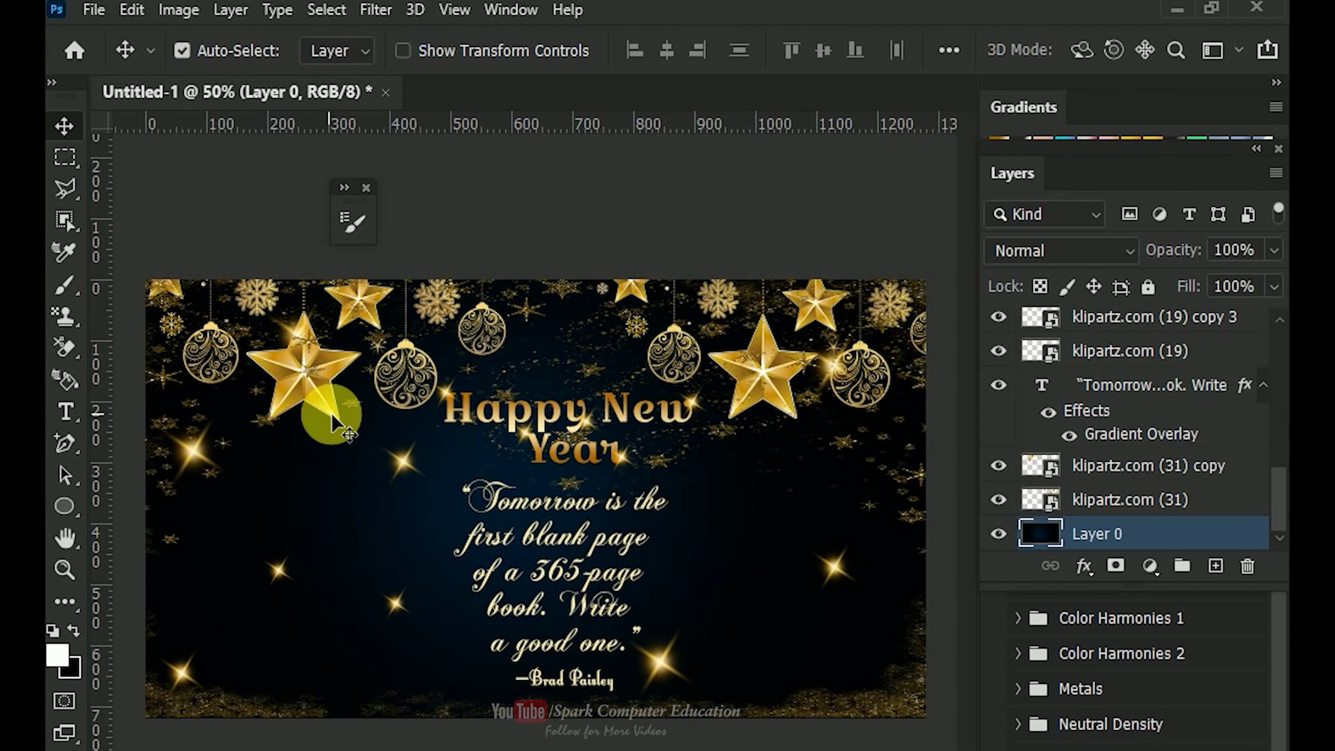
# Nudge the right-hand hanging ornament group to the left and slightly down.
pyautogui.click(332, 415)
pyautogui.click(771, 403)
pyautogui.press('Right')
pyautogui.press('Down')
pyautogui.press('Left')
pyautogui.press('Left')
pyautogui.press('Down')
pyautogui.press('Left')
pyautogui.press('Left')
pyautogui.press('Left')
pyautogui.press('Left')
pyautogui.press('Left')
pyautogui.press('Left')
pyautogui.press('Left')
pyautogui.press('Left')
pyautogui.press('Left')
pyautogui.press('Left')
pyautogui.press('Down')
pyautogui.press('Down')
pyautogui.press('Down')
pyautogui.press('Down')
pyautogui.press('Left')
pyautogui.press('Left')
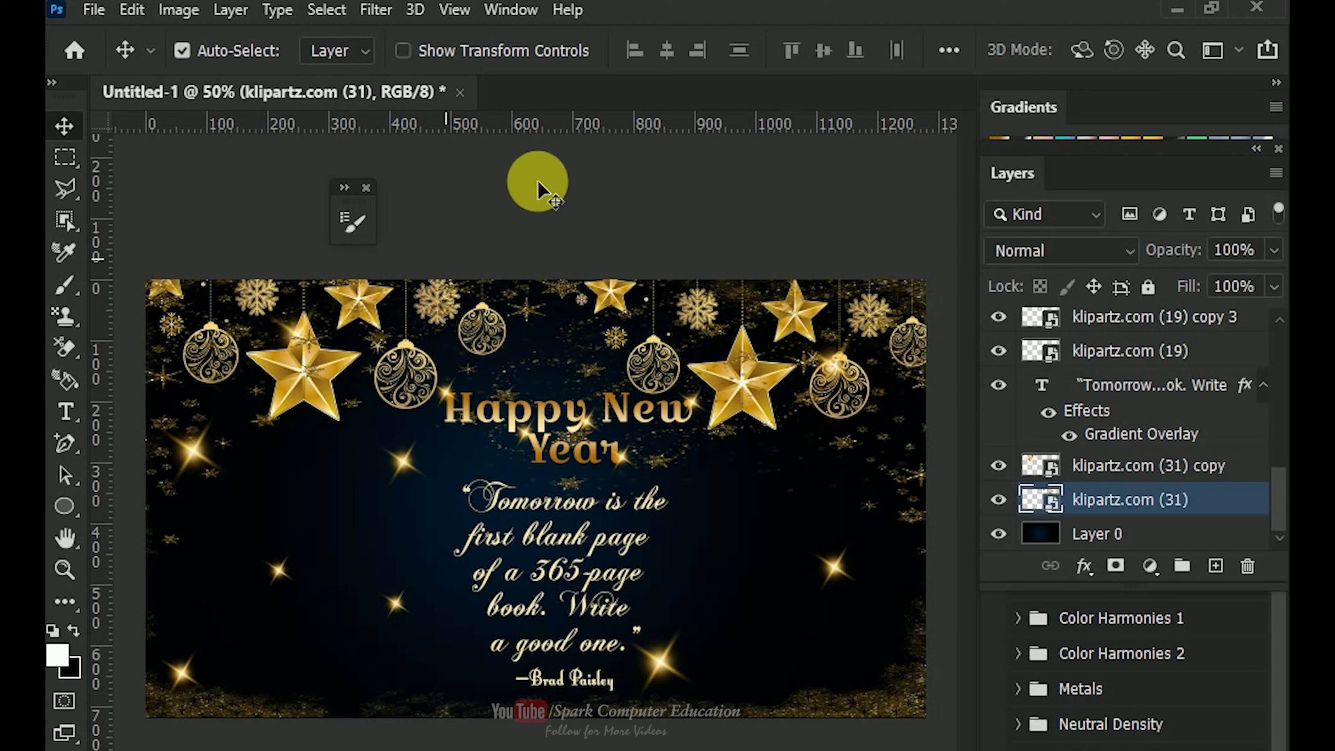
# Move the heading together with its sparkles up and to the left between the two big stars.
pyautogui.click(583, 376)
pyautogui.click(885, 712)
pyautogui.scroll(3, 1158, 389)
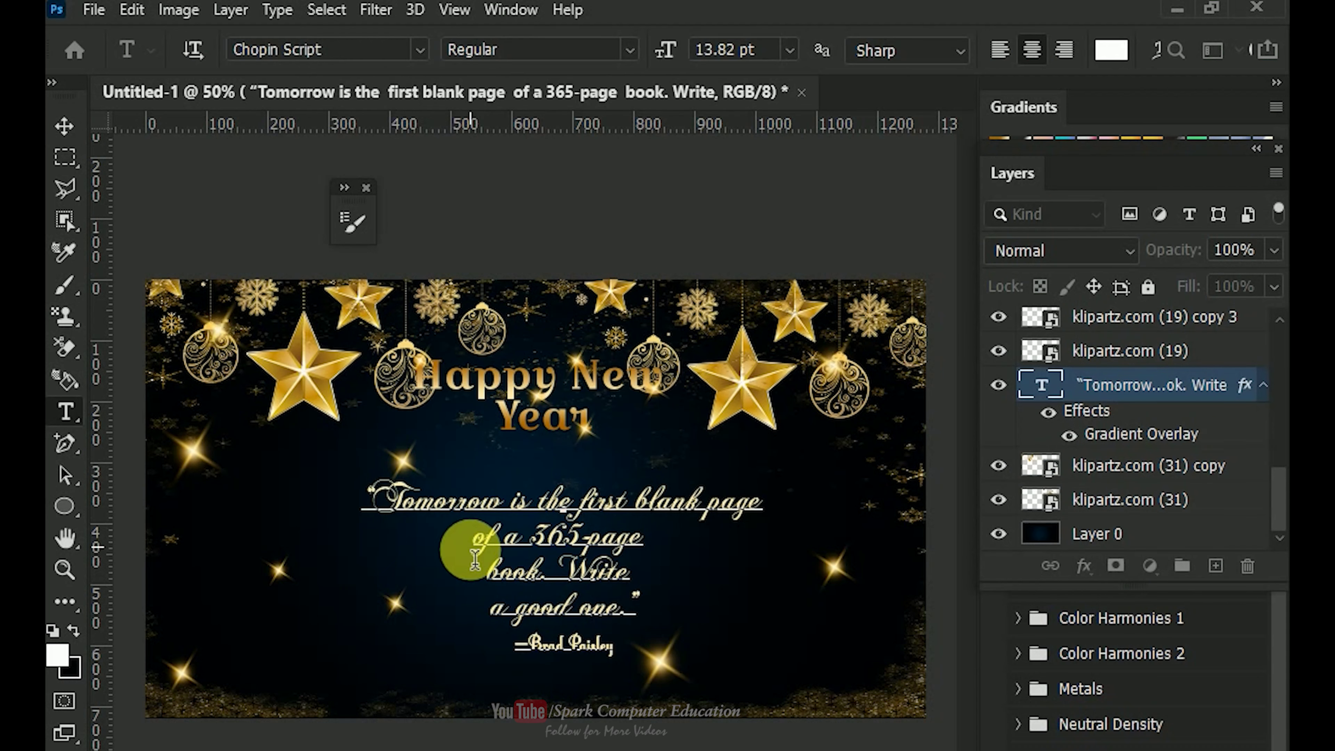
# Remove the quote's inner line breaks to join its short lines, and move the quote lower on the banner.
pyautogui.click(475, 557)
pyautogui.press('BackSpace')
pyautogui.click(500, 567)
pyautogui.press('BackSpace')
pyautogui.click(515, 574)
pyautogui.press('BackSpace')
pyautogui.click(64, 127)
pyautogui.moveTo(615, 547); pyautogui.dragTo(596, 602)
# Break the quote before "365-page" and place the attribution on its own third line.
pyautogui.doubleClick(688, 600)
pyautogui.click(716, 589)
pyautogui.press('Left')
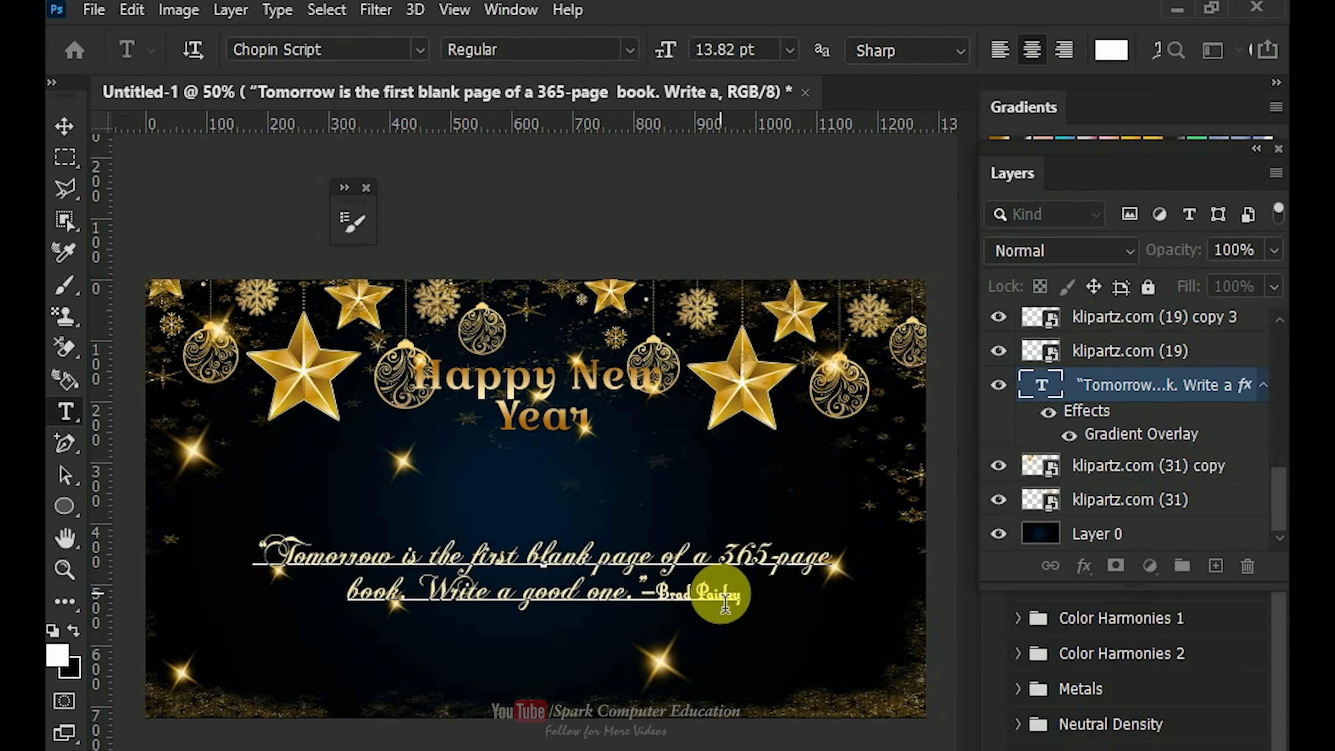
pyautogui.press('Return')
pyautogui.press('BackSpace')
pyautogui.click(704, 599)
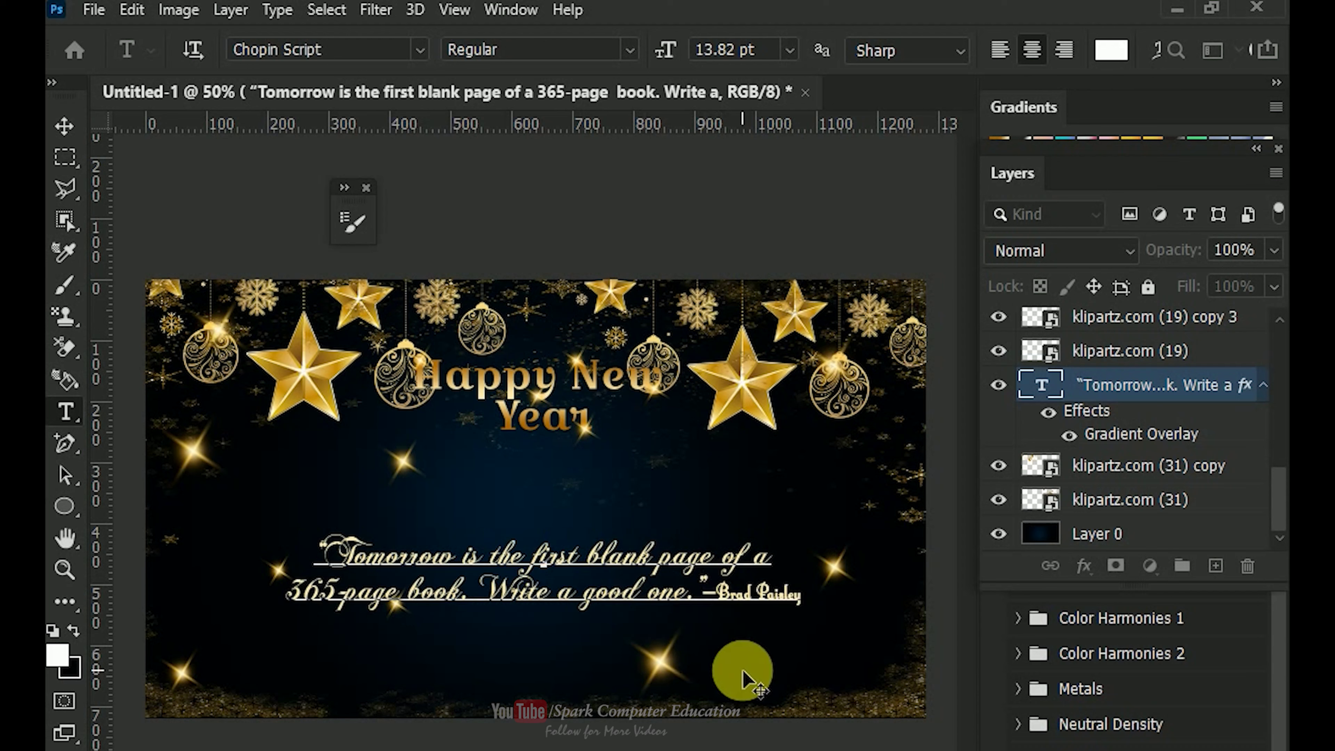
pyautogui.press('Return')
pyautogui.click(64, 127)
pyautogui.click(633, 480)
pyautogui.click(695, 602)
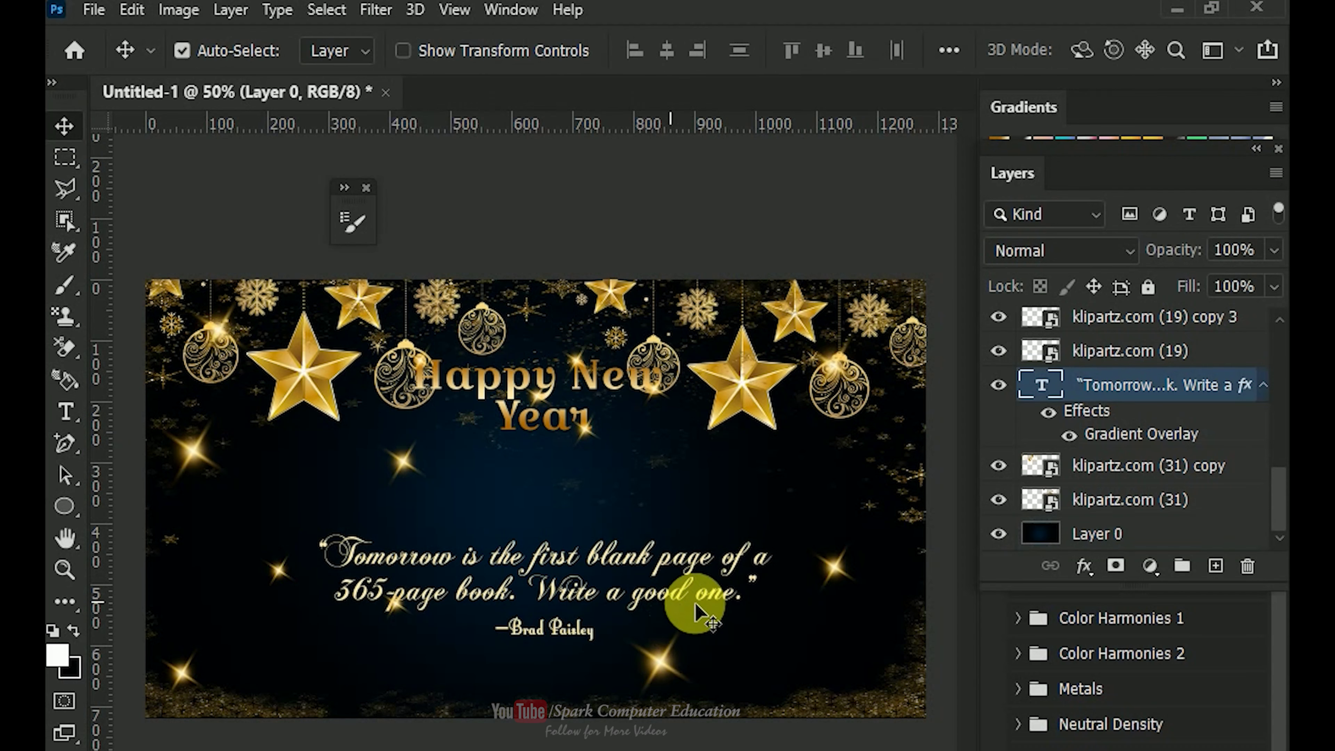
# Move the heading down toward the quote and rejoin "Happy New Year" on a single line.
pyautogui.moveTo(546, 429); pyautogui.dragTo(510, 515)
pyautogui.doubleClick(523, 474)
pyautogui.click(465, 506)
pyautogui.press('BackSpace')
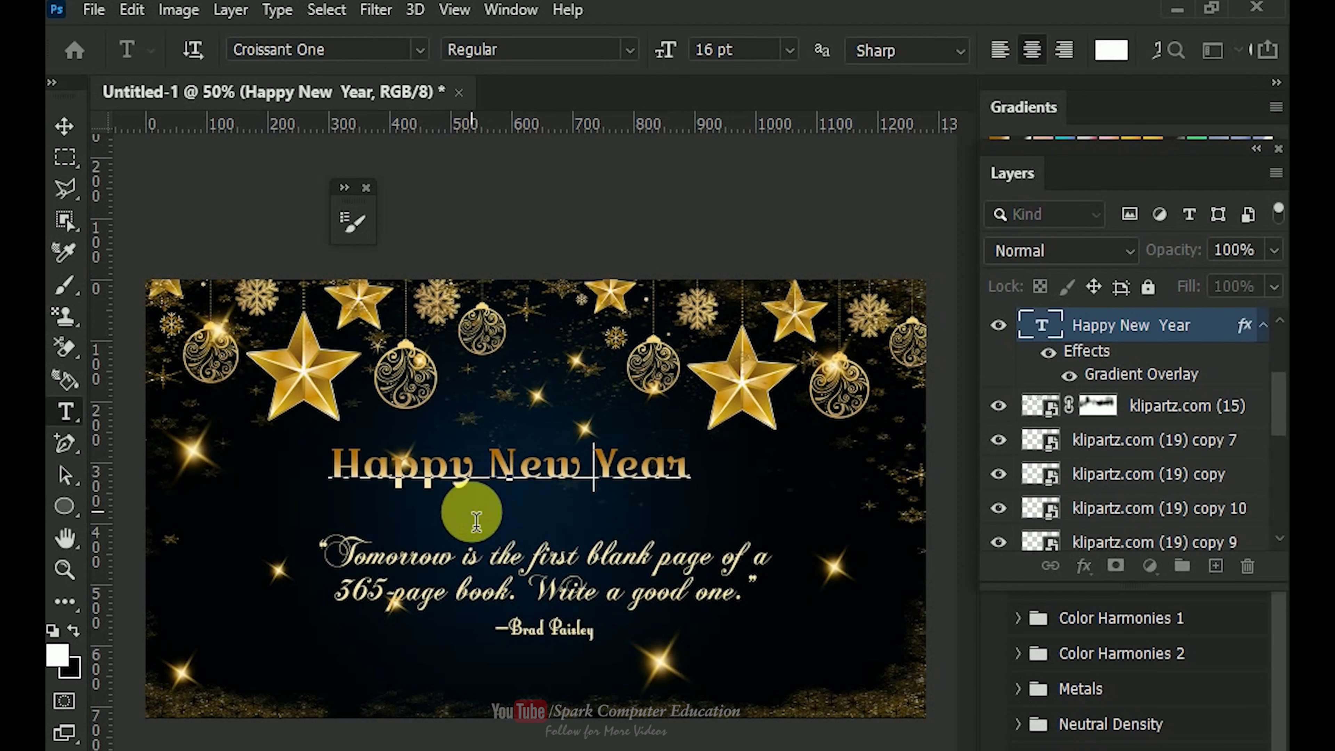
pyautogui.click(64, 127)
# Scale the heading to about 176.56% and position it directly above the quote.
pyautogui.moveTo(649, 476); pyautogui.dragTo(860, 604)
pyautogui.hotkey('ctrl', 't')
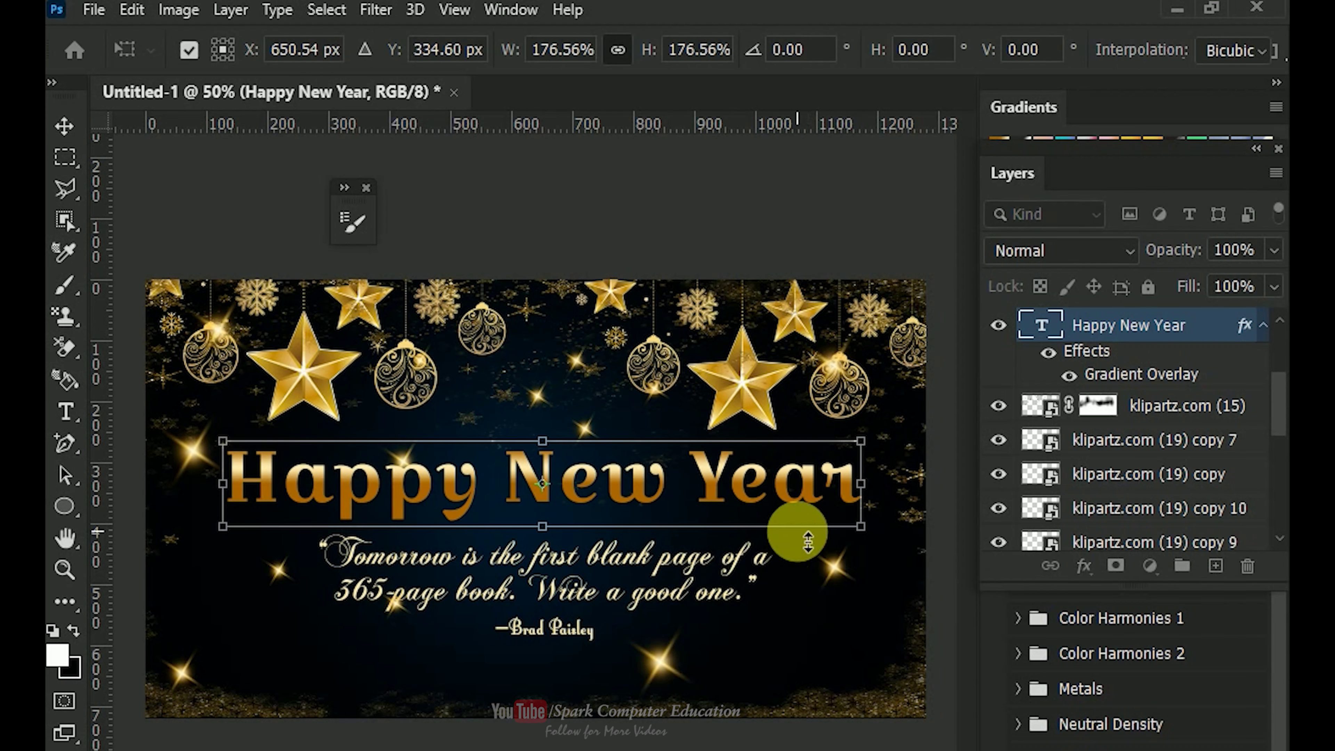
pyautogui.press('Return')
pyautogui.moveTo(646, 489)
pyautogui.mouseDown()
pyautogui.moveTo(636, 475)
pyautogui.moveTo(620, 497)
pyautogui.moveTo(635, 510)
pyautogui.moveTo(634, 499)
pyautogui.mouseUp()
pyautogui.click(830, 432)
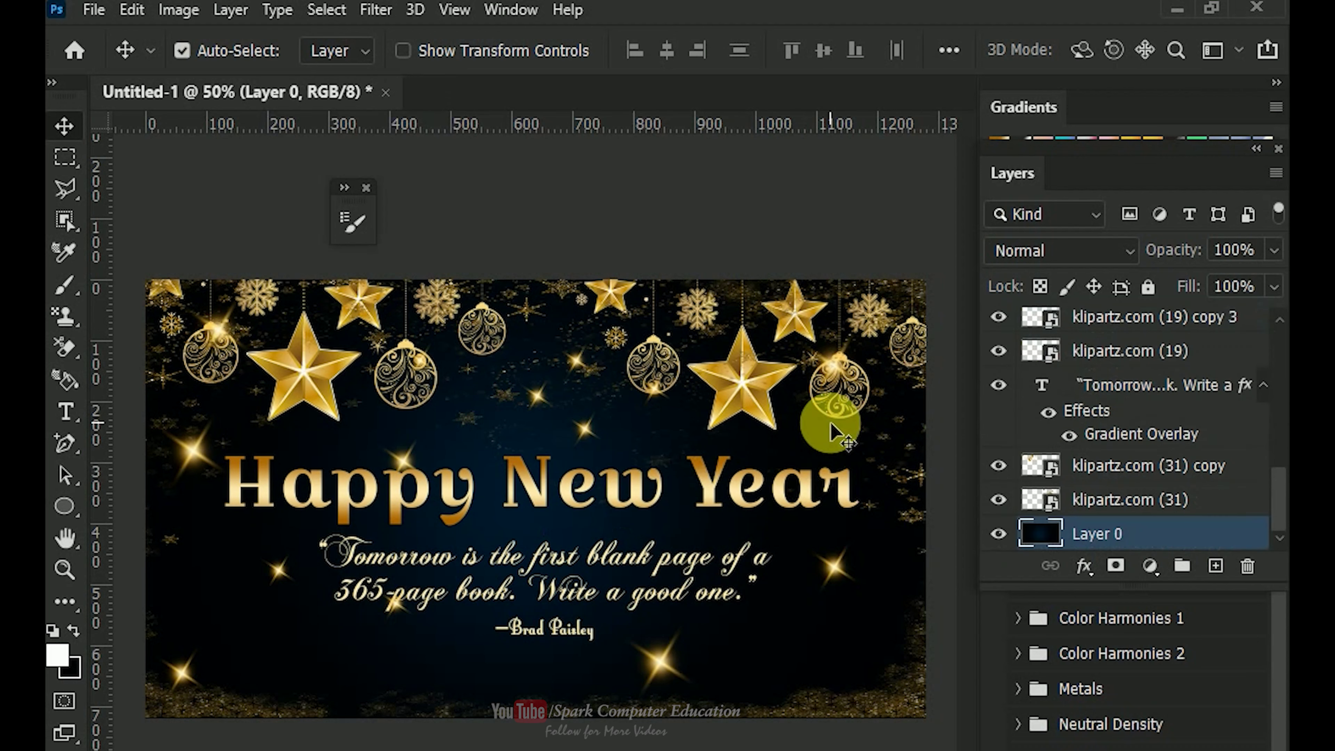
# Open the heading's Gradient Overlay colours in the Gradient Editor with the artwork left uncovered for sampling.
pyautogui.doubleClick(453, 503)
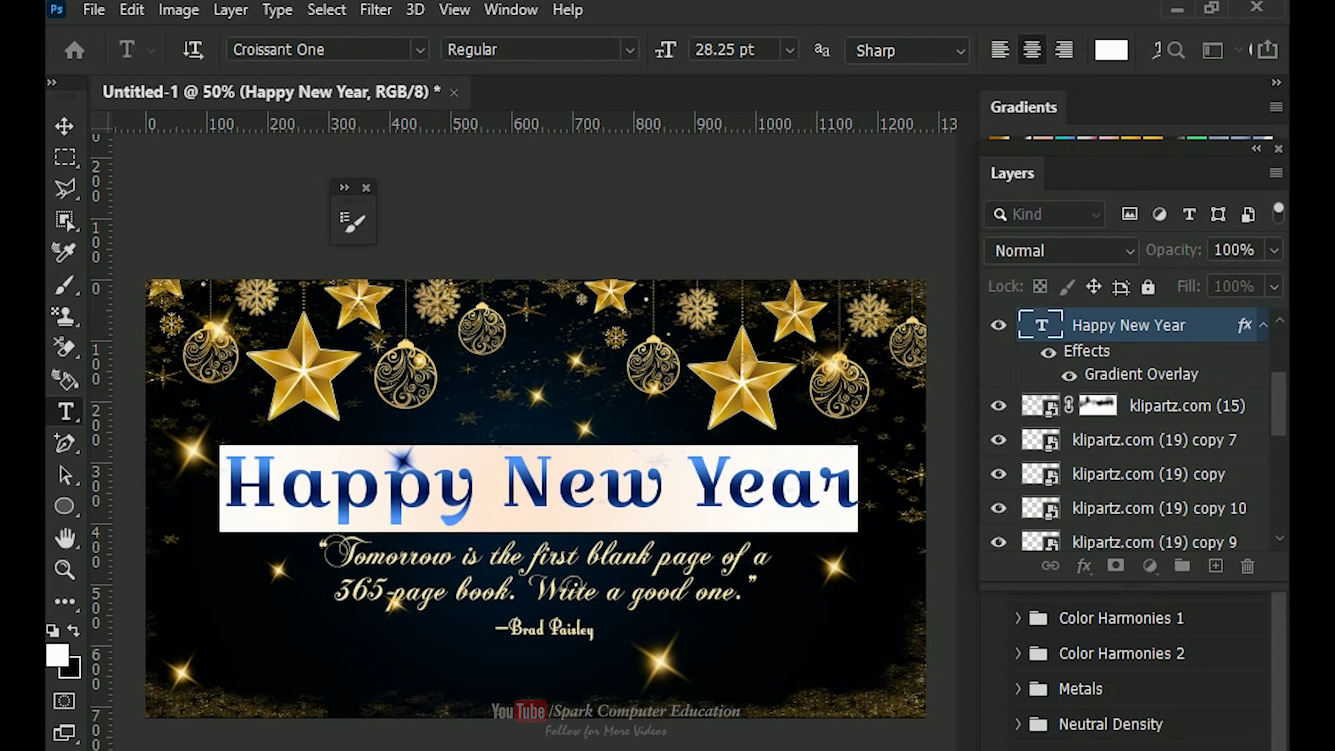
pyautogui.click(1183, 380)
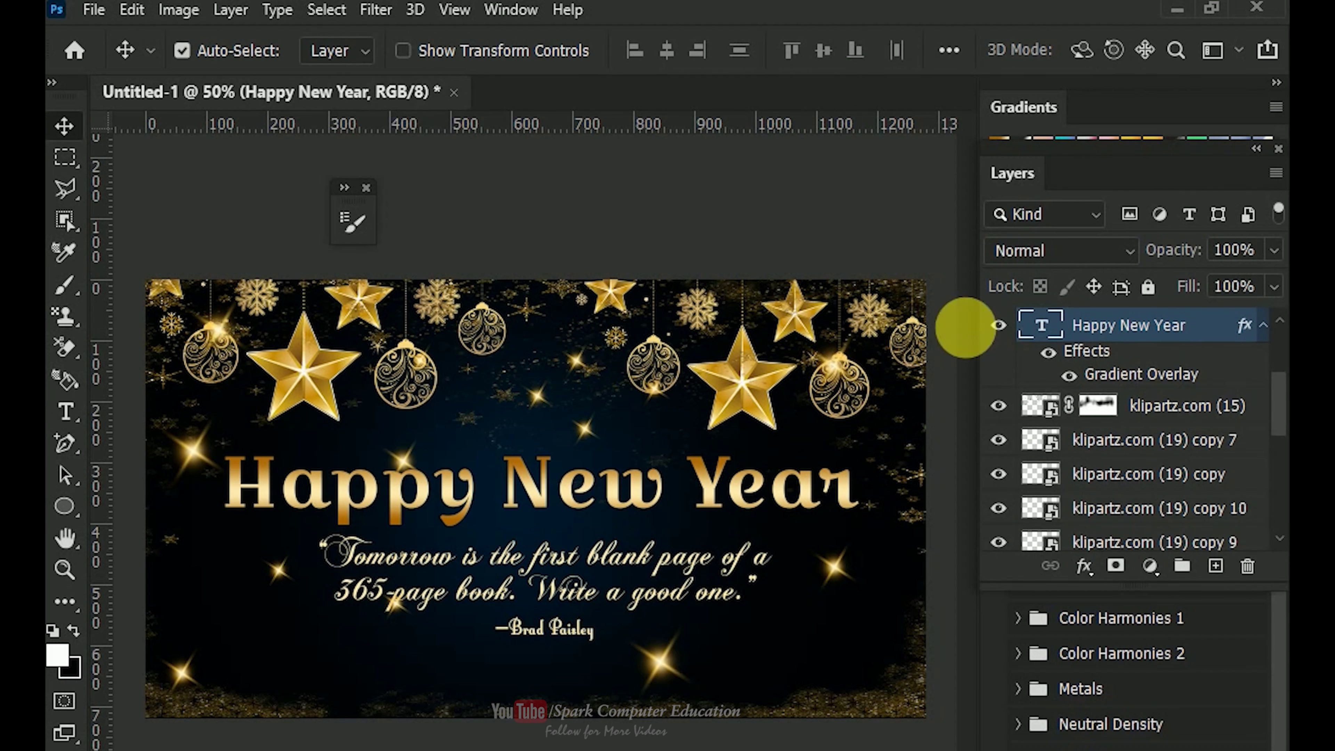
pyautogui.doubleClick(1140, 376)
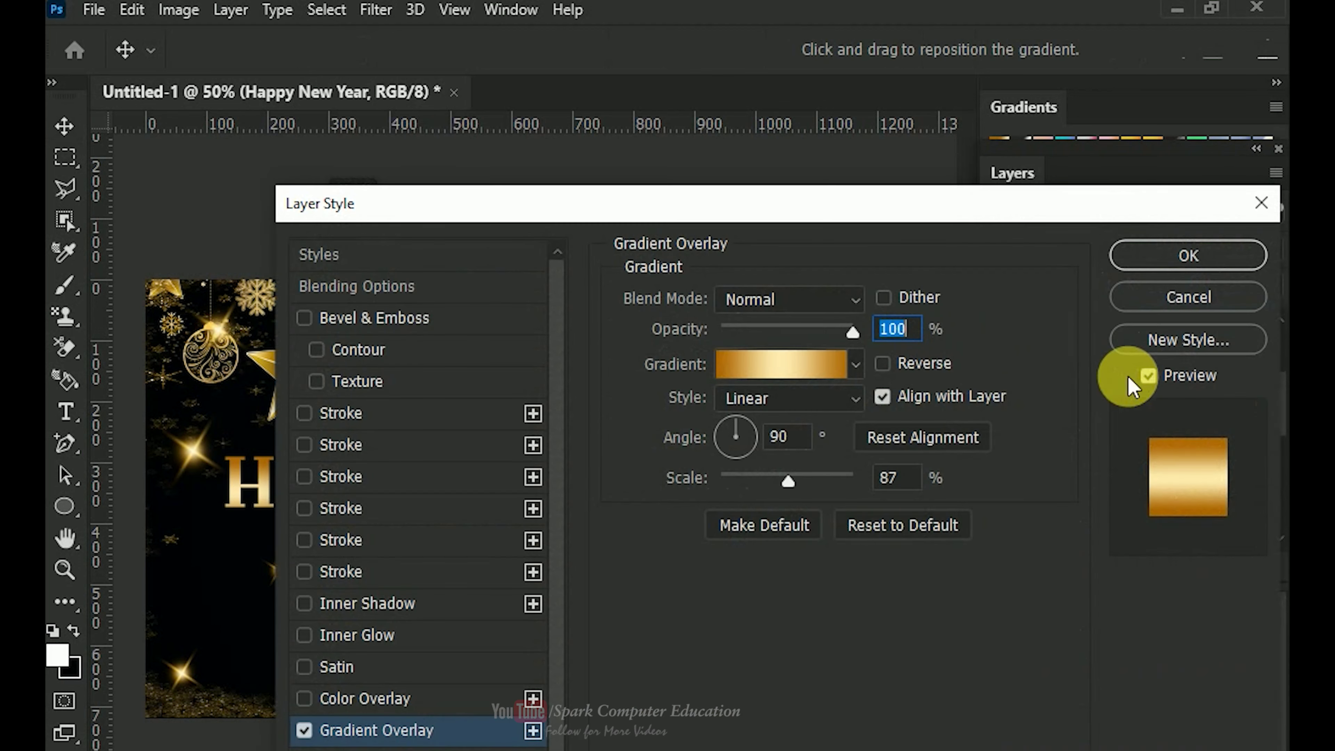
pyautogui.moveTo(754, 203); pyautogui.dragTo(1219, 210)
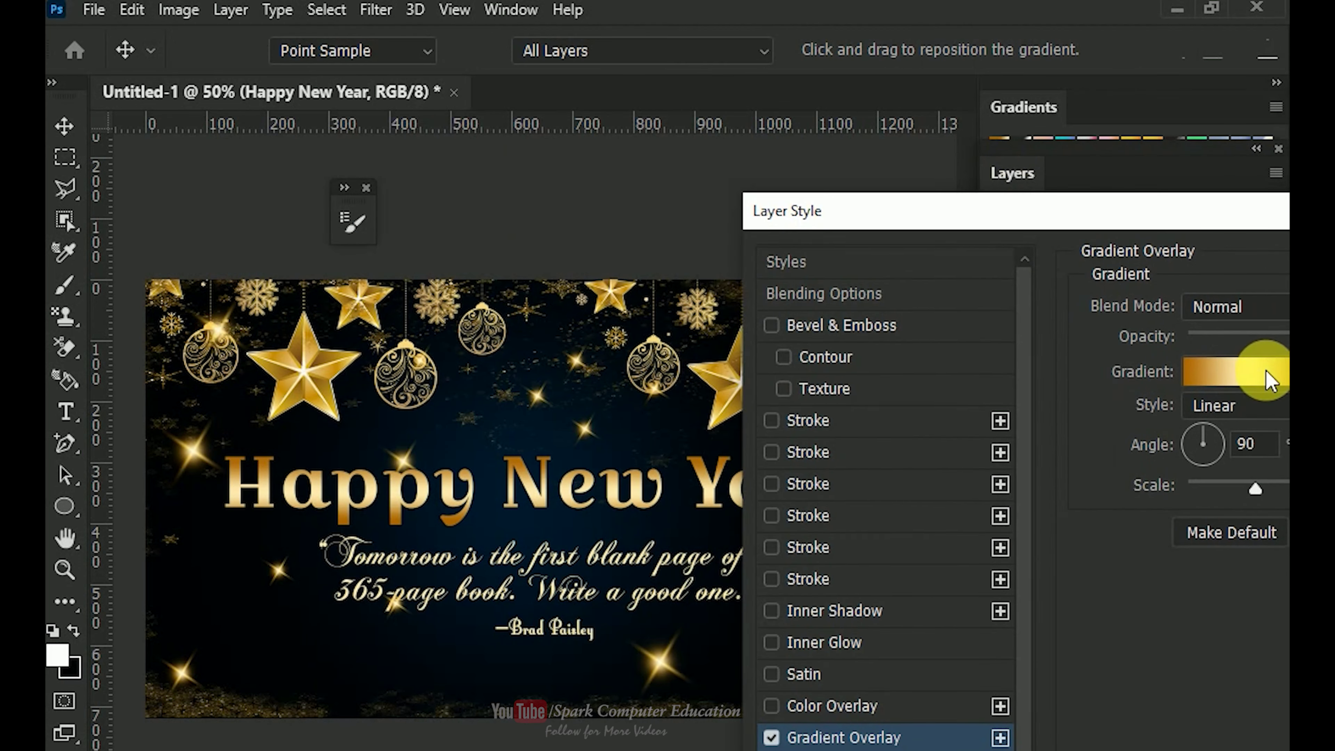
pyautogui.click(1265, 372)
pyautogui.moveTo(730, 112); pyautogui.dragTo(919, 201)
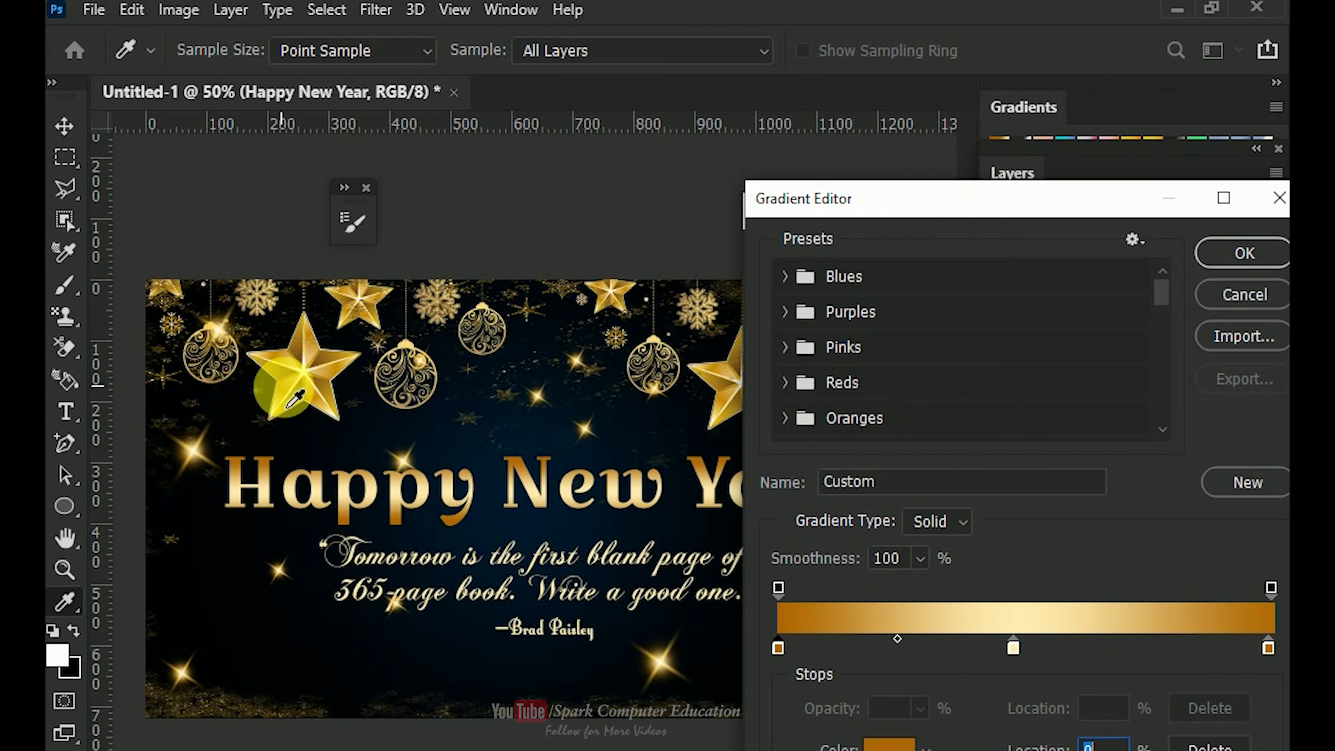
# Try colours sampled from the big left star and the lower sparkle for the gradient's first colour stop.
pyautogui.click(295, 400)
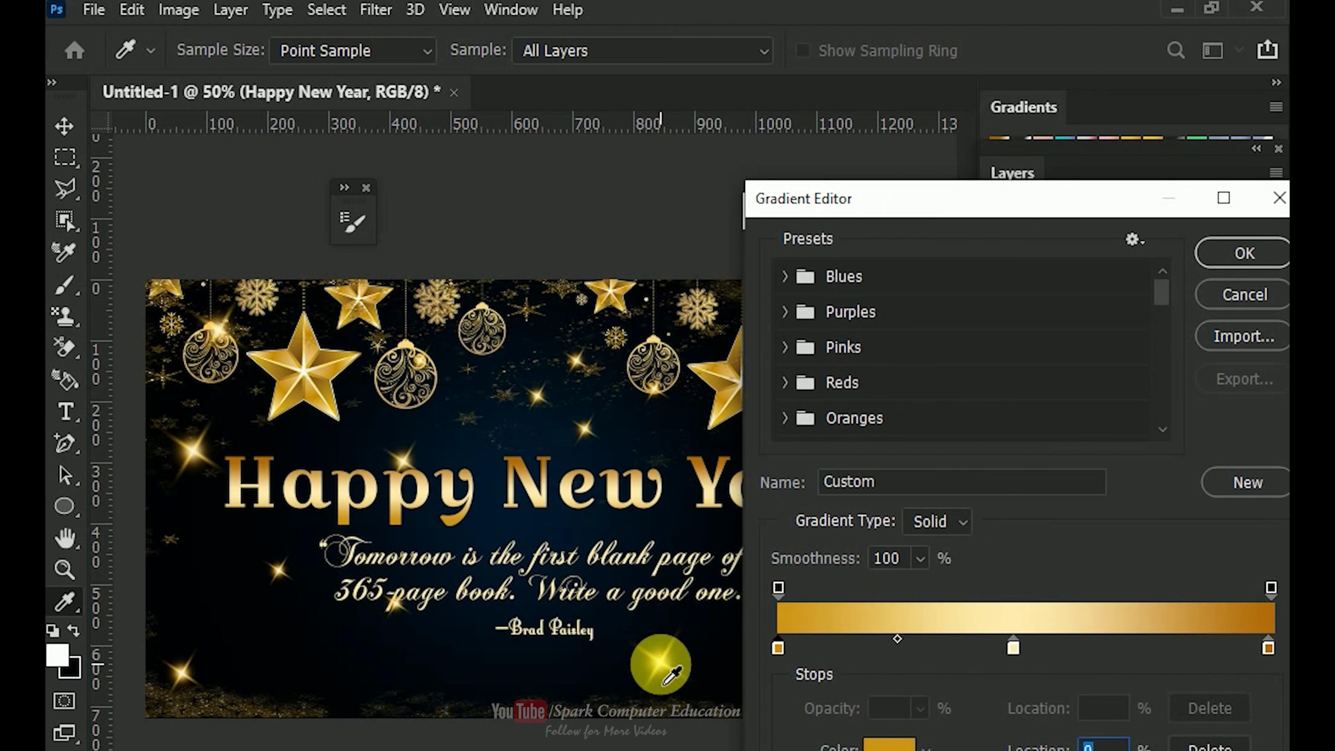
pyautogui.click(663, 665)
pyautogui.click(660, 651)
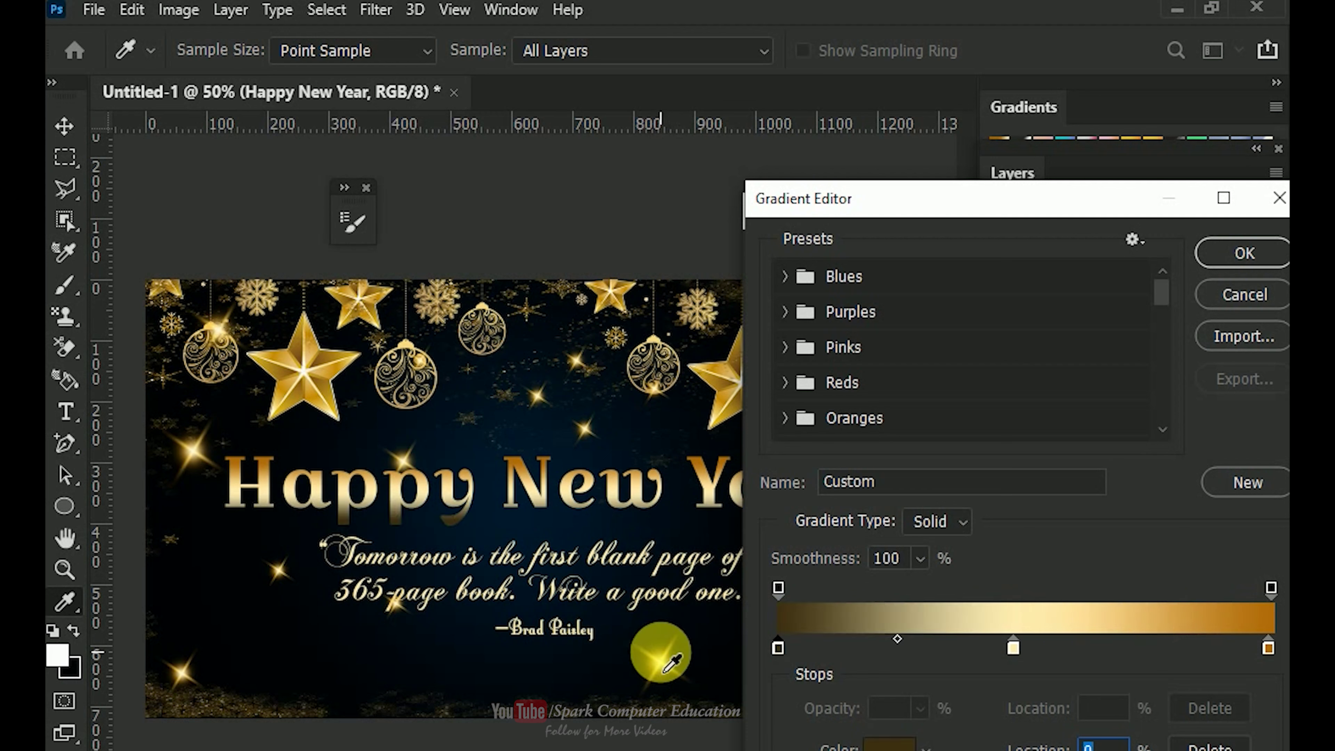
pyautogui.click(656, 654)
pyautogui.click(651, 656)
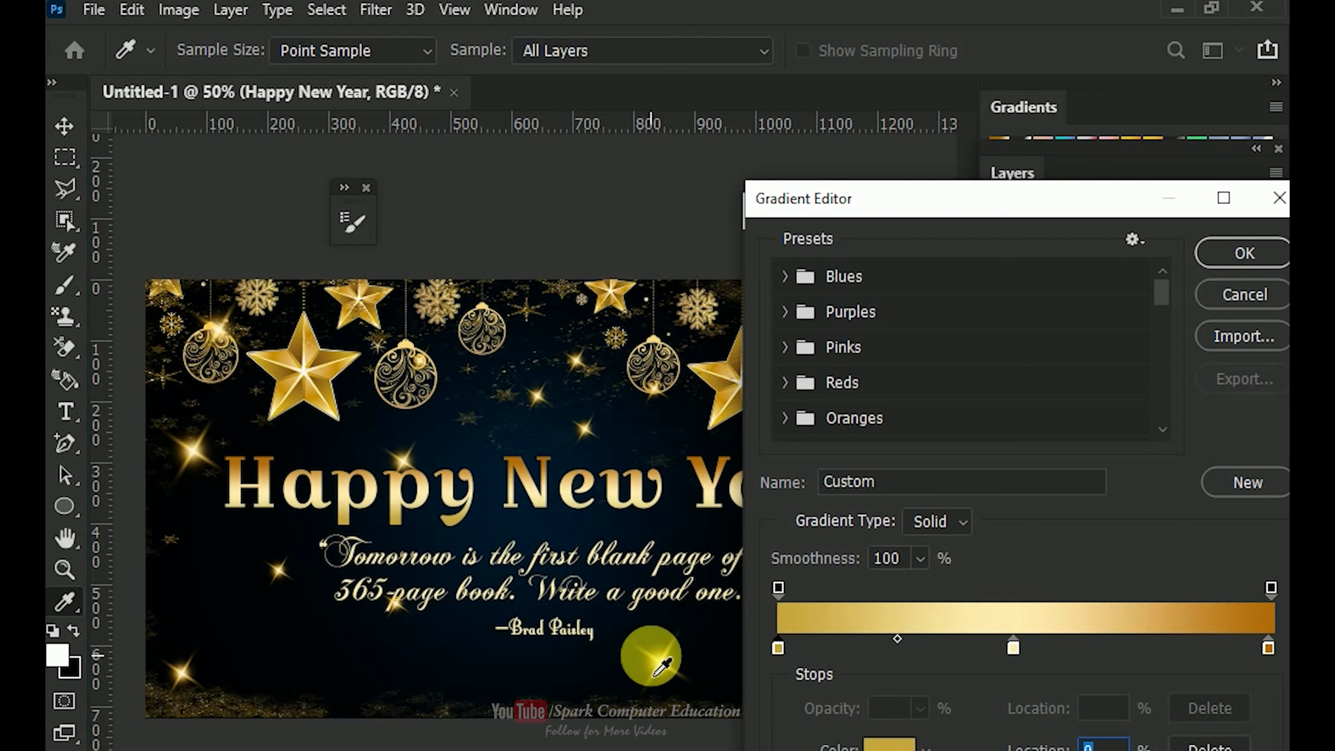
pyautogui.click(311, 376)
pyautogui.click(310, 389)
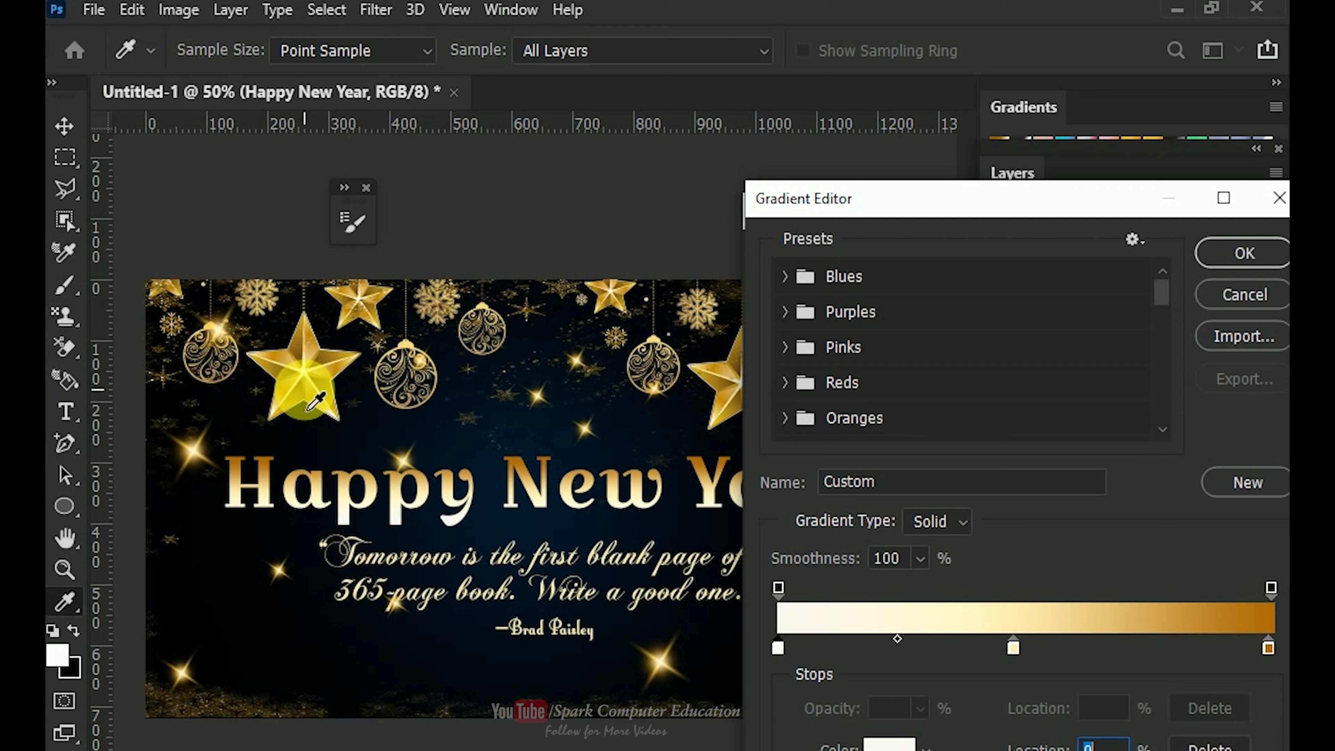
pyautogui.click(309, 411)
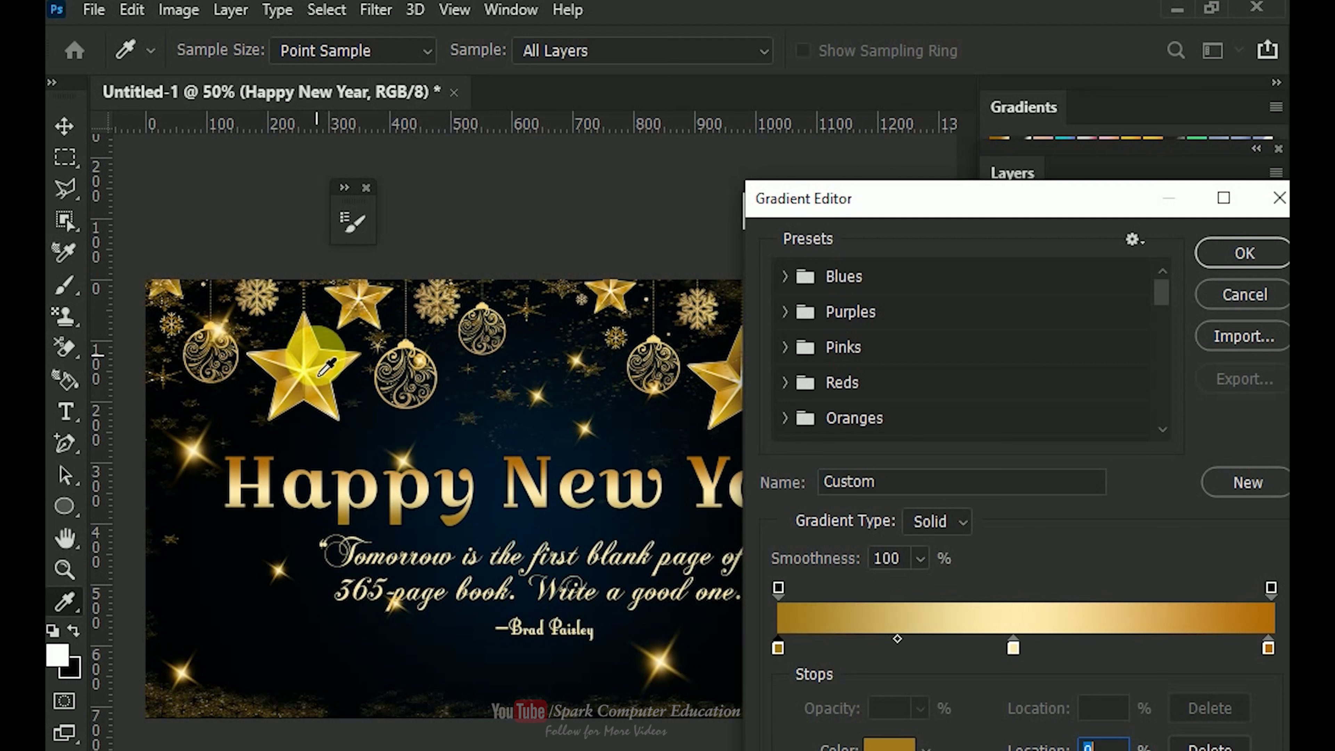
# Set the gradient's first stop to gold sampled from the big left star and the last stop to gold from the heading.
pyautogui.click(280, 377)
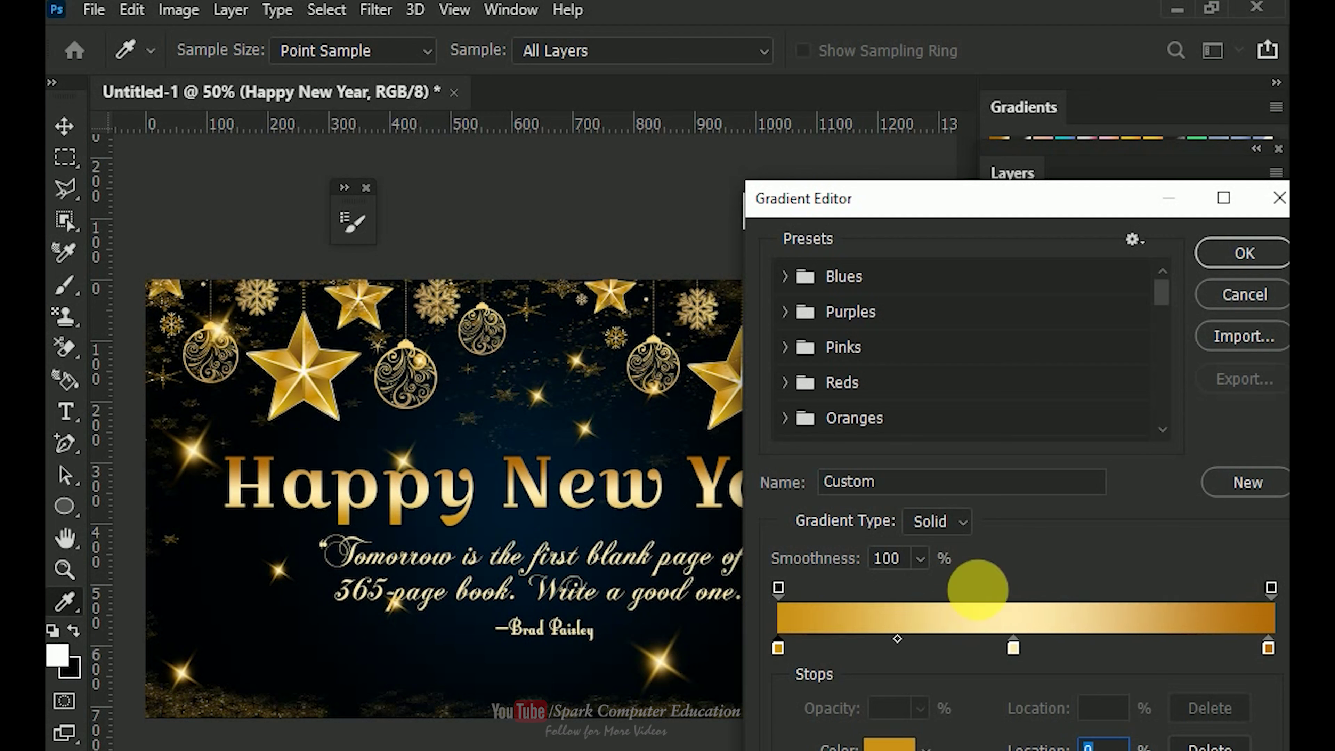
pyautogui.click(1267, 648)
pyautogui.moveTo(972, 199); pyautogui.dragTo(1086, 21)
pyautogui.click(392, 519)
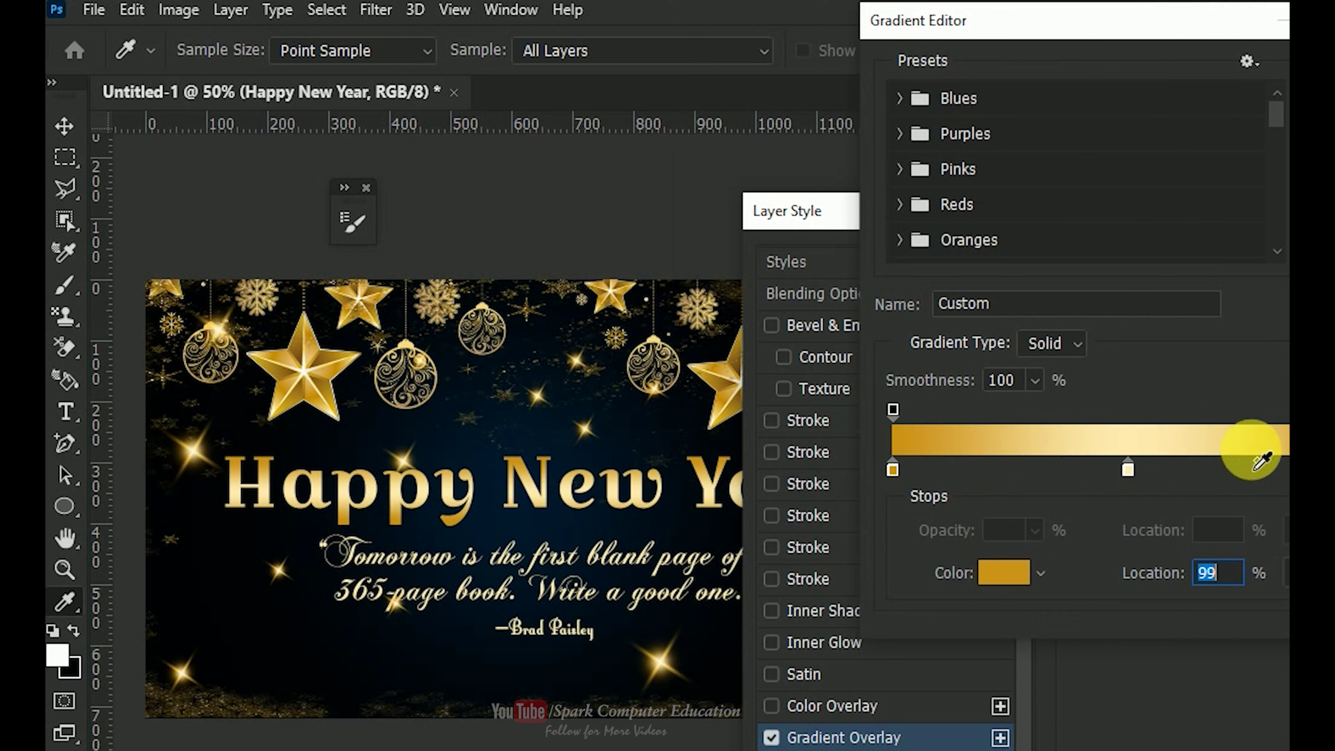
# Adjust the gradient's colour midpoints, setting the one before the pale middle stop to 67%, and accept the gradient.
pyautogui.click(891, 468)
pyautogui.moveTo(1010, 462); pyautogui.dragTo(1080, 464)
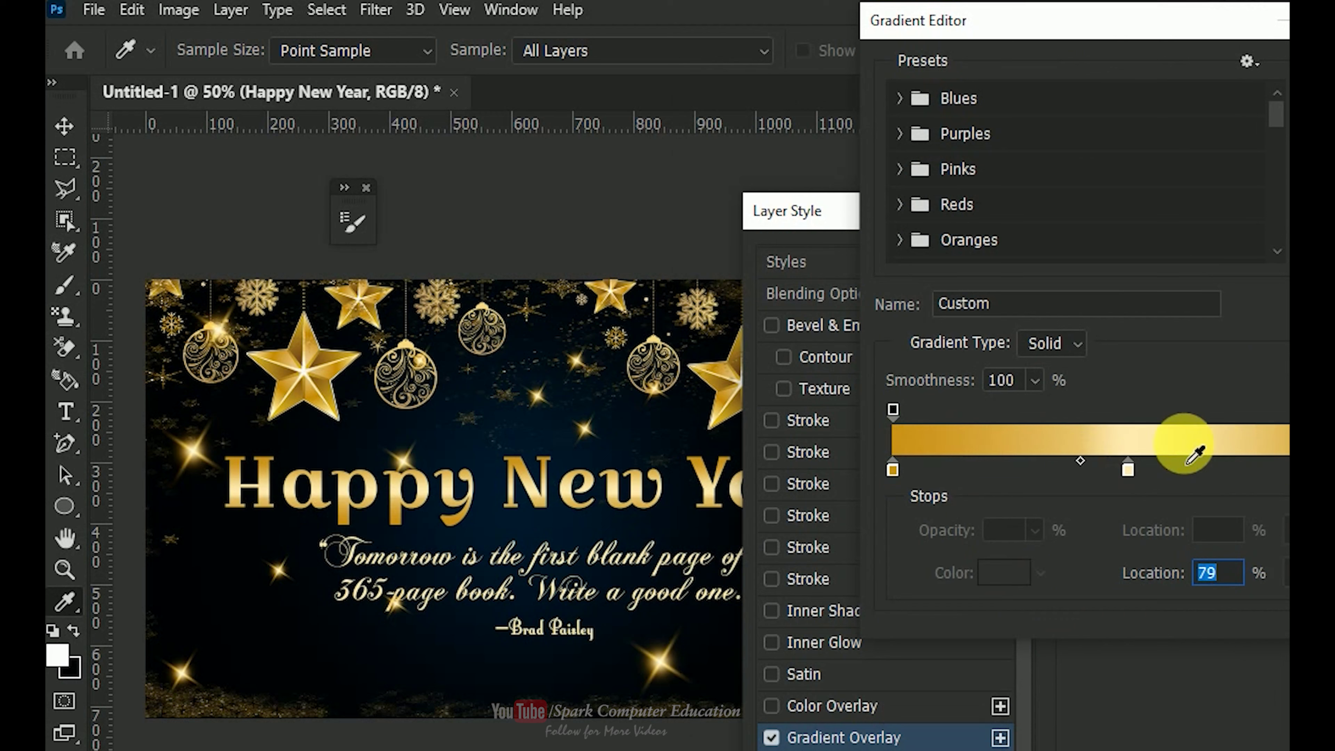
pyautogui.click(892, 469)
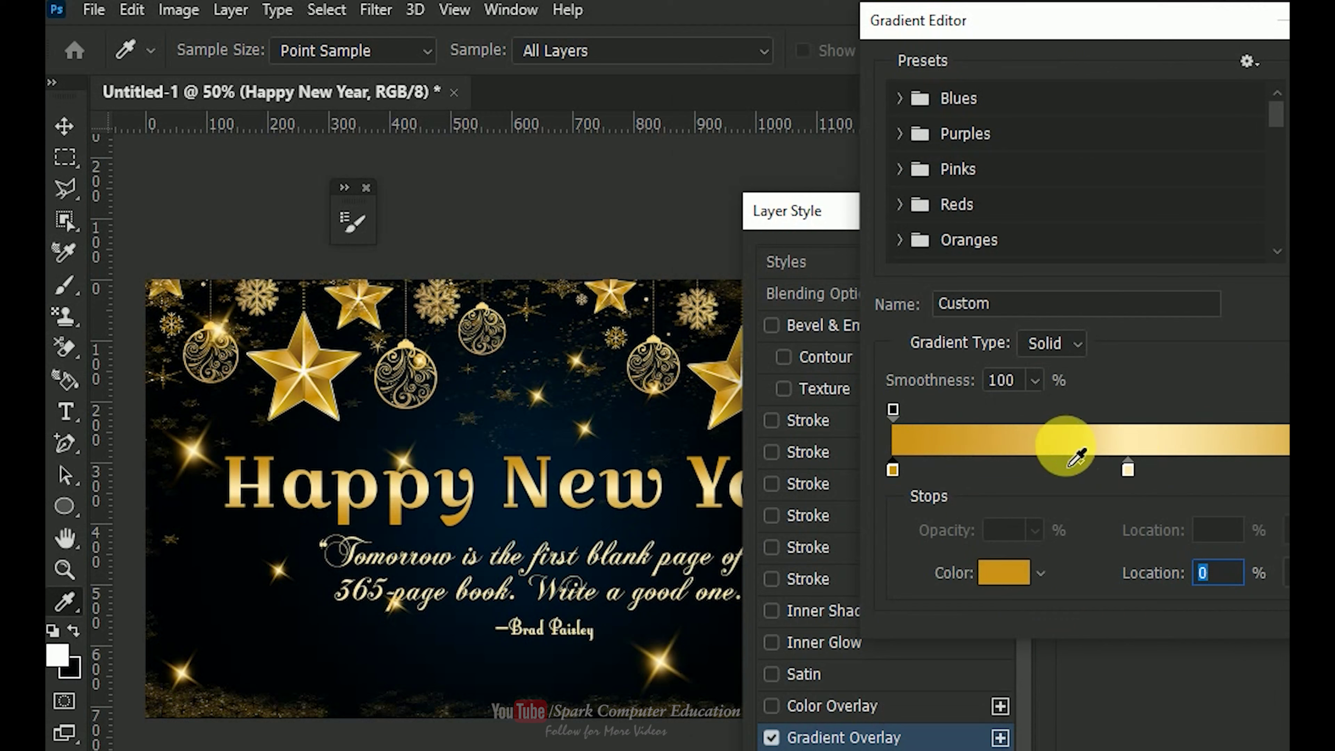
pyautogui.moveTo(1056, 43); pyautogui.dragTo(816, 64)
pyautogui.click(1142, 489)
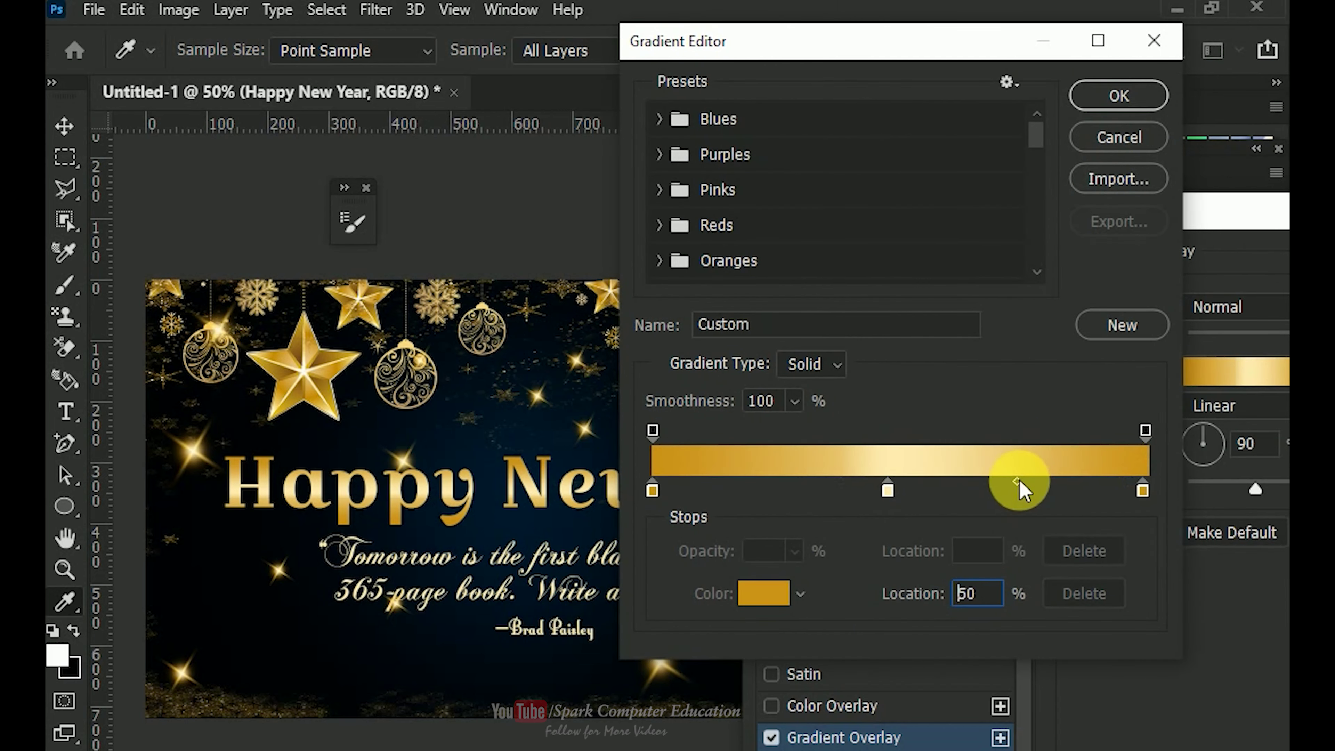
pyautogui.moveTo(1014, 479); pyautogui.dragTo(953, 480)
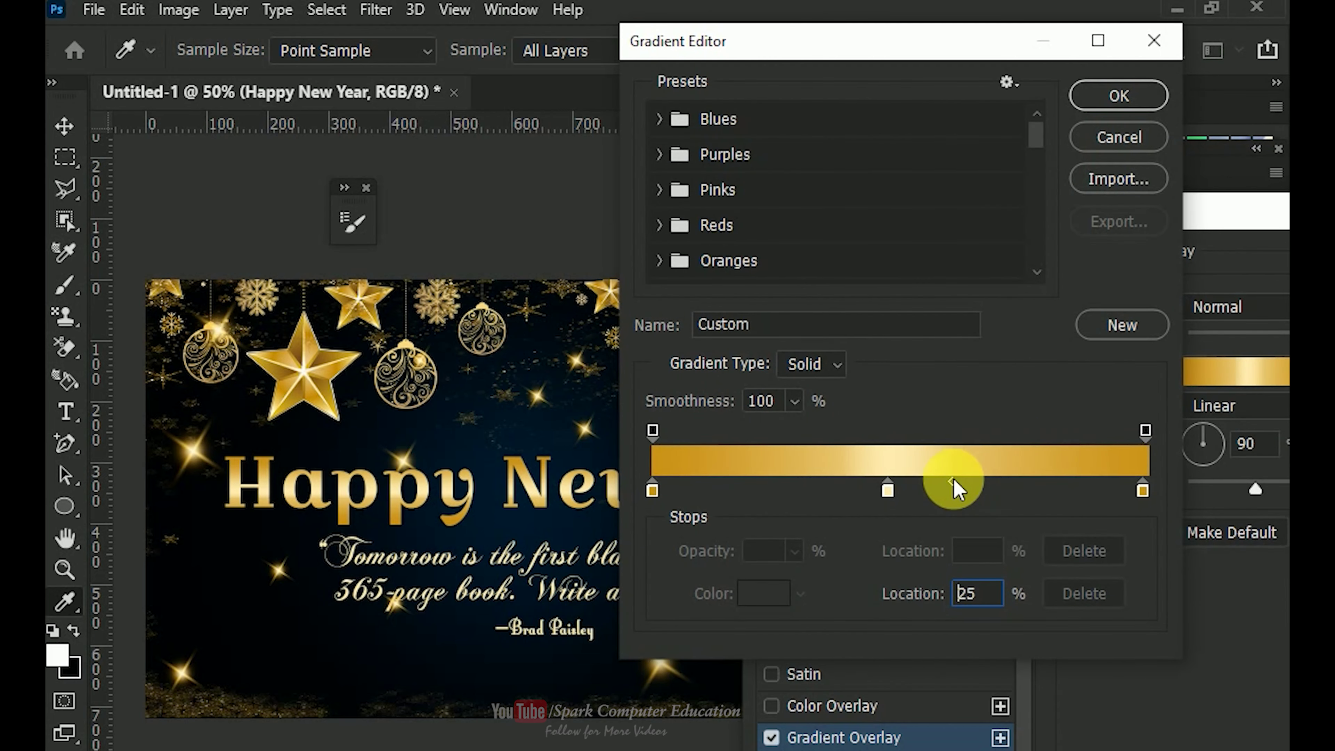
pyautogui.click(652, 489)
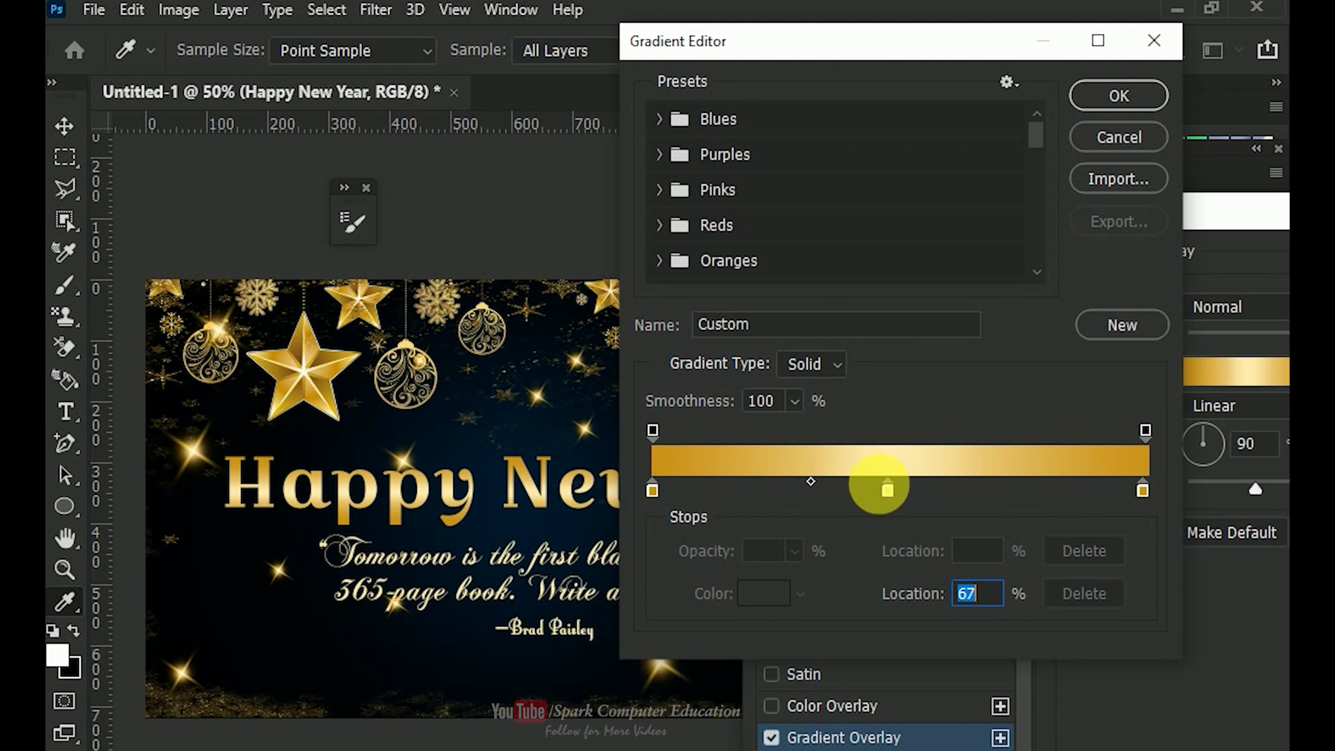
pyautogui.click(1111, 98)
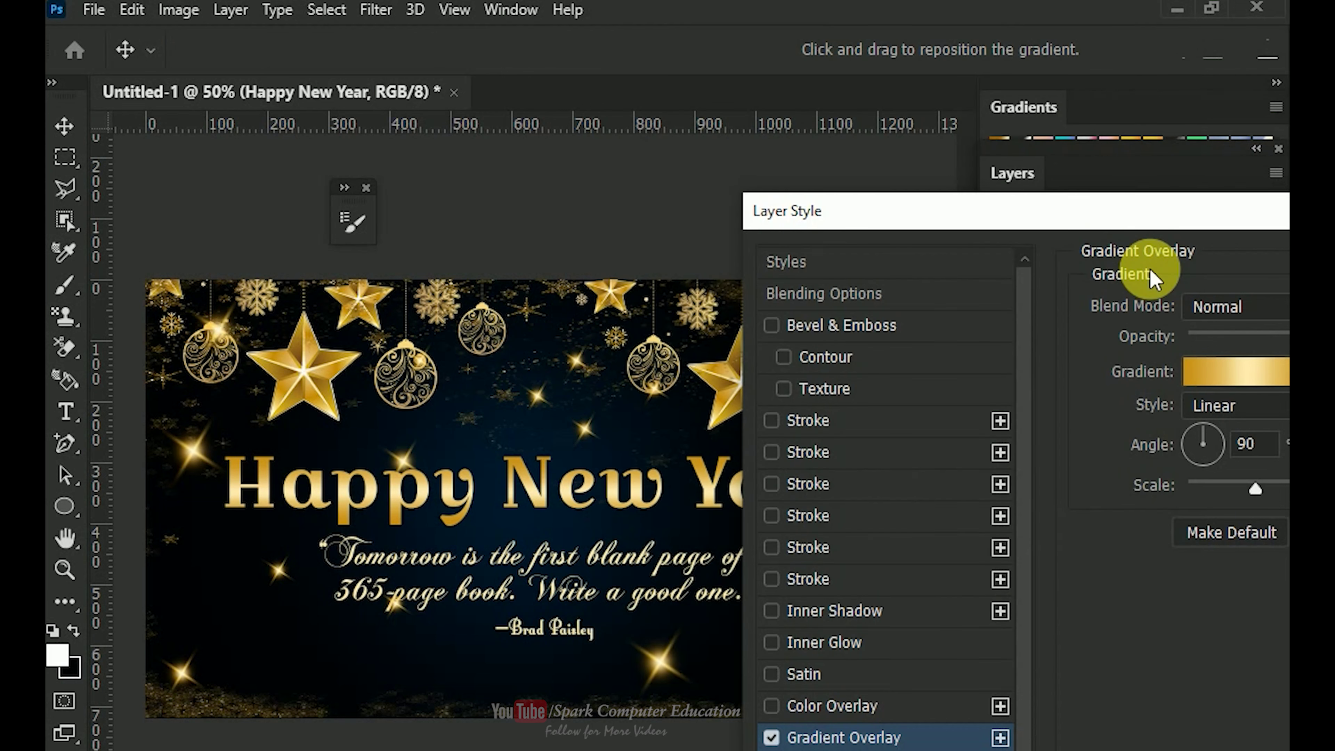
# Try the Angle gradient style at 180 degrees on the heading.
pyautogui.moveTo(1108, 211); pyautogui.dragTo(983, 185)
pyautogui.click(1182, 372)
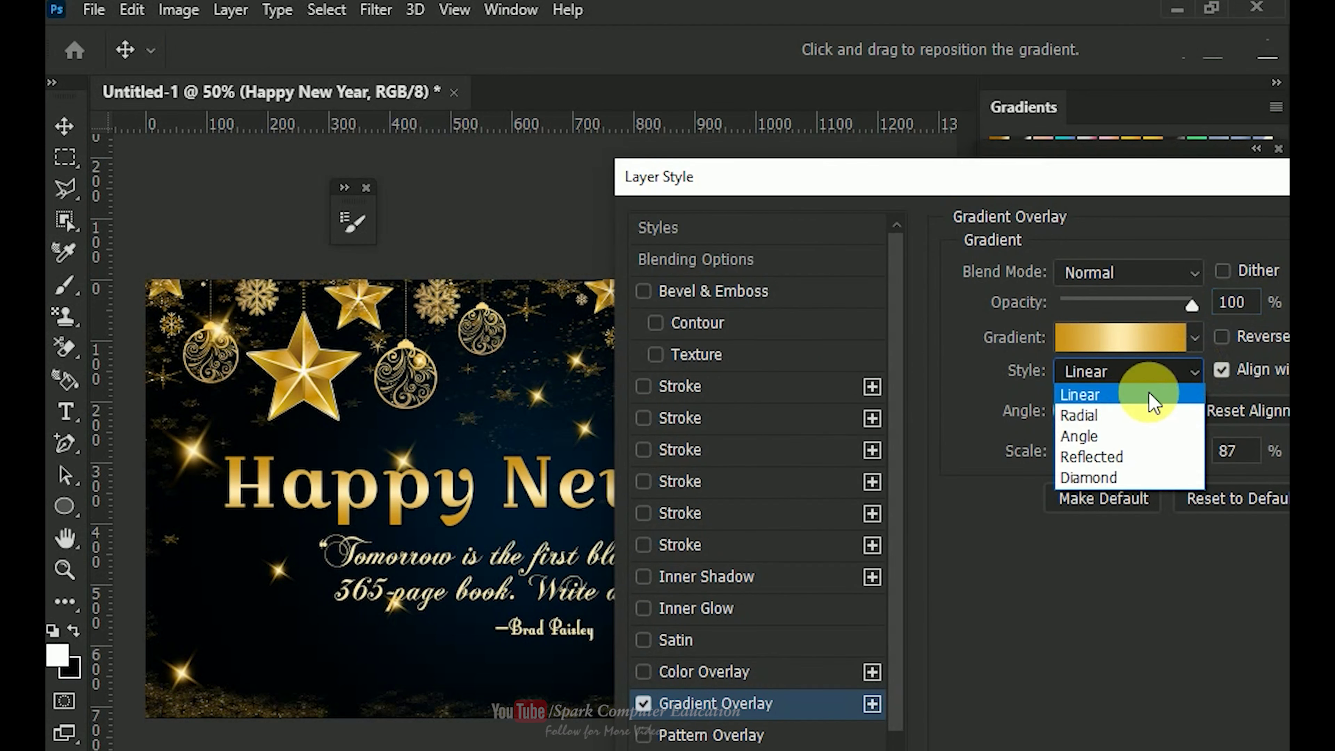
pyautogui.click(1112, 436)
pyautogui.moveTo(853, 206); pyautogui.dragTo(763, 185)
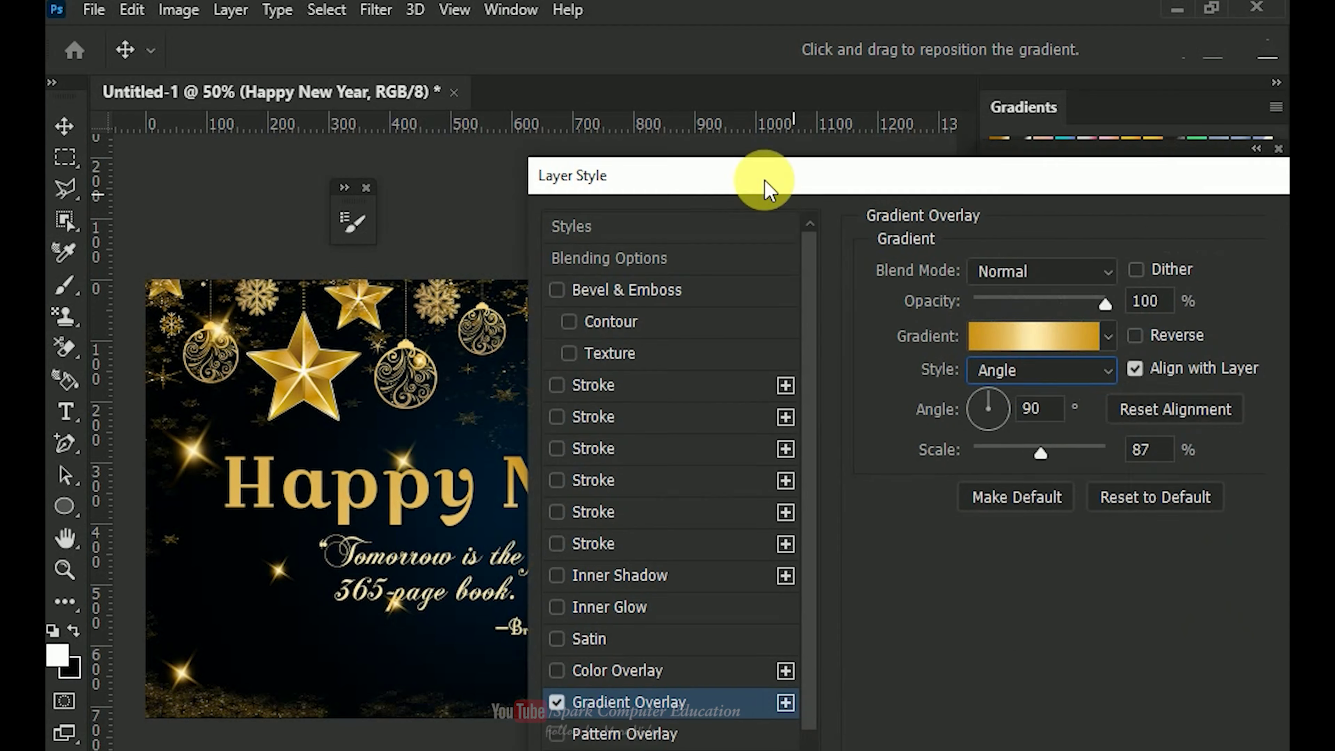
pyautogui.write('180')
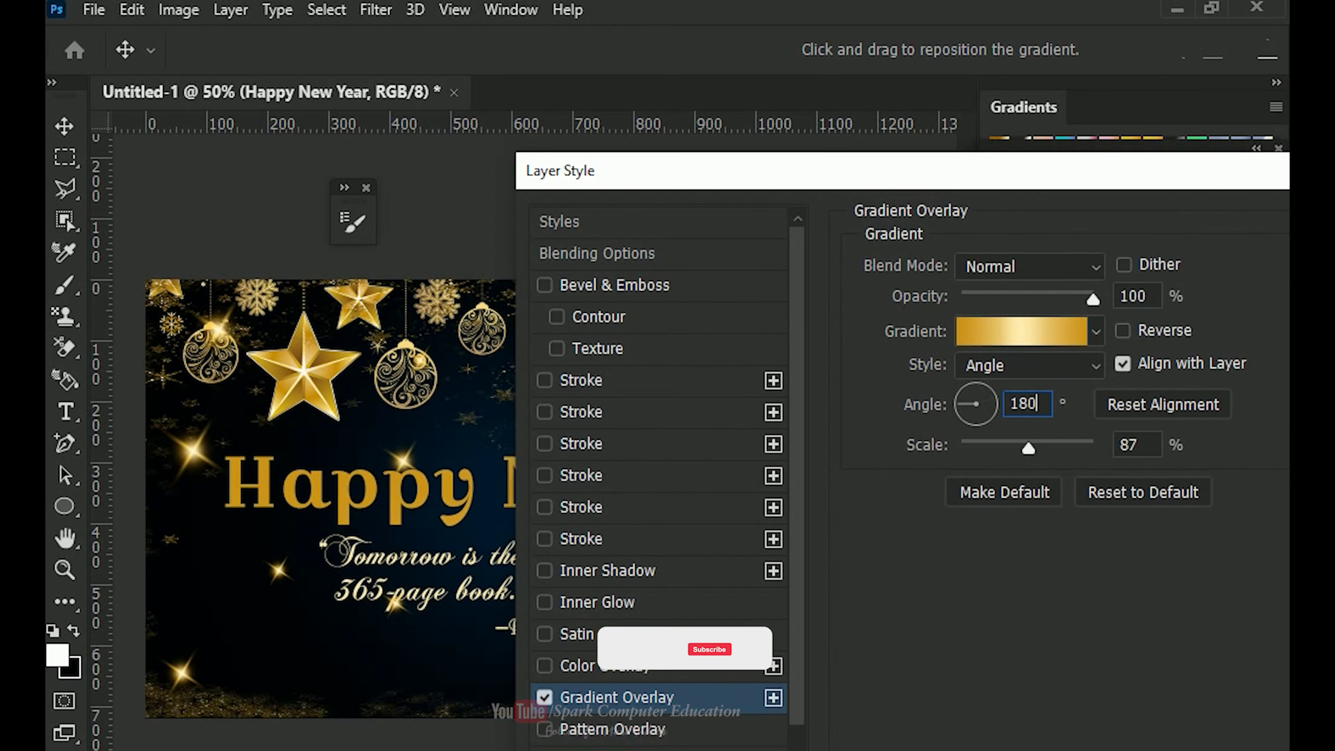
pyautogui.moveTo(596, 179); pyautogui.dragTo(639, 185)
# Set the heading's Gradient Overlay back to Linear style at 90 degrees and apply it.
pyautogui.click(1129, 361)
pyautogui.click(1093, 386)
pyautogui.moveTo(765, 178); pyautogui.dragTo(968, 158)
pyautogui.moveTo(1207, 356); pyautogui.dragTo(1198, 360)
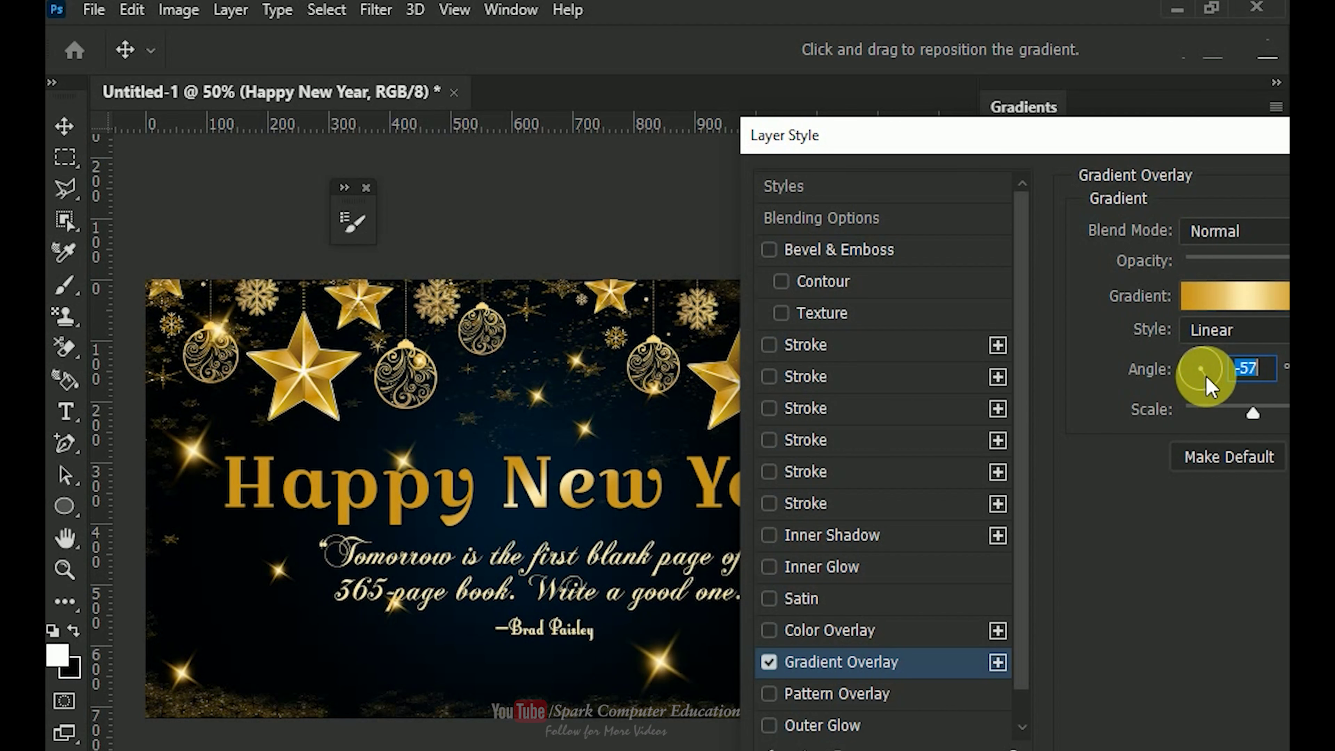
pyautogui.write('90')
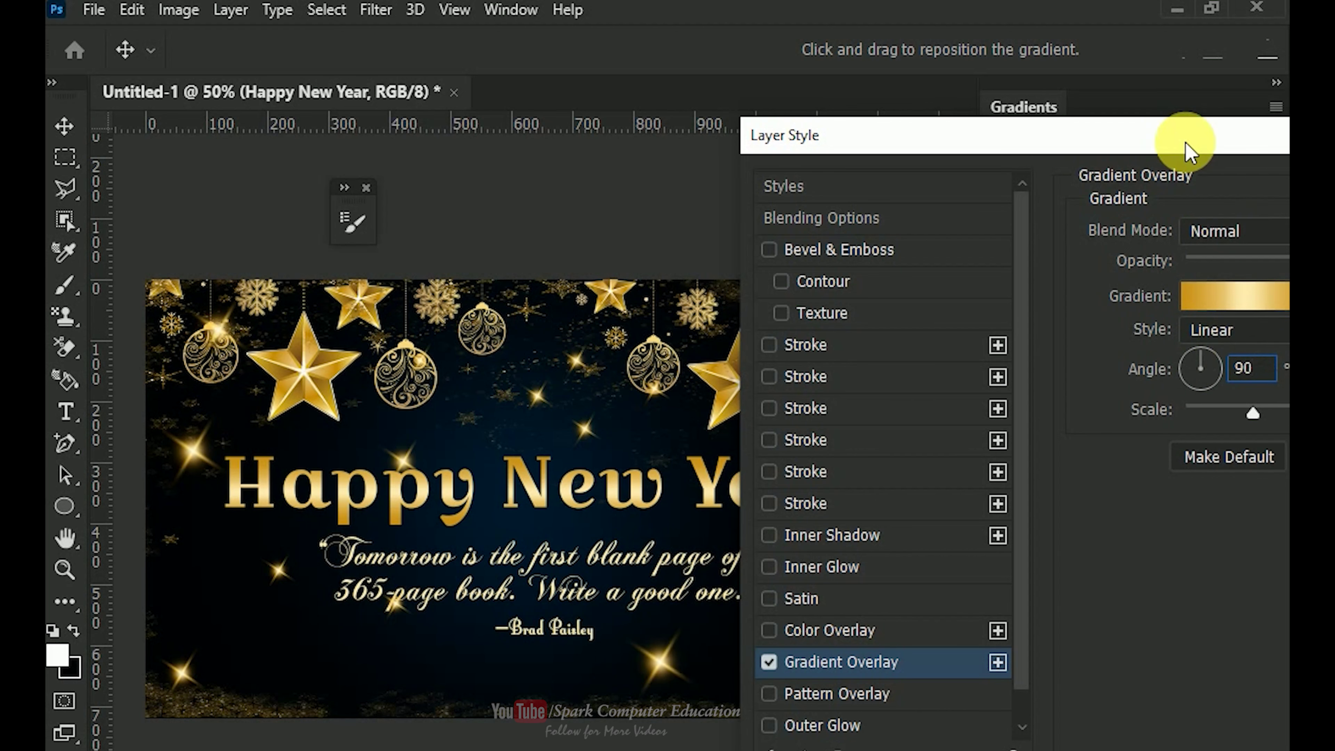
pyautogui.press('Return')
# Move the heading about 25 px to the right to centre it on the banner, and review its Gradient Overlay gradient.
pyautogui.moveTo(502, 482); pyautogui.dragTo(549, 483)
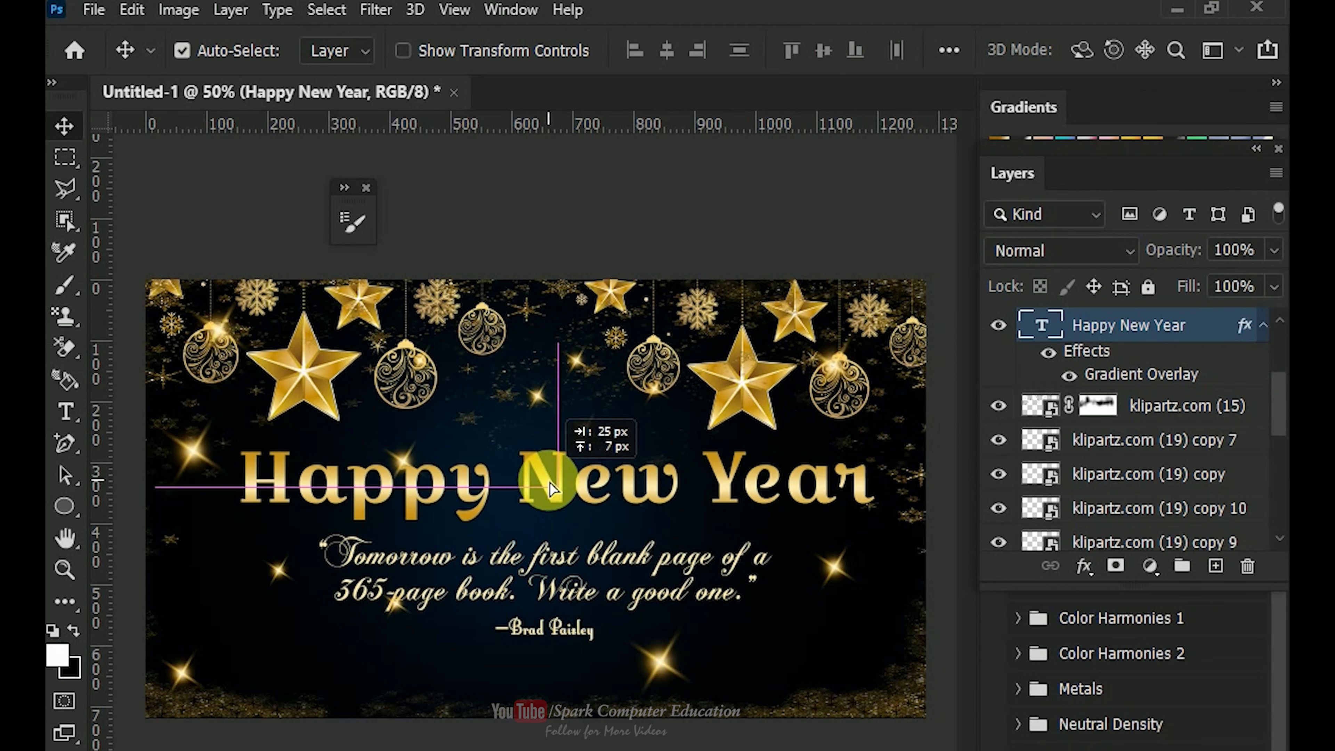
pyautogui.doubleClick(1151, 377)
pyautogui.click(777, 295)
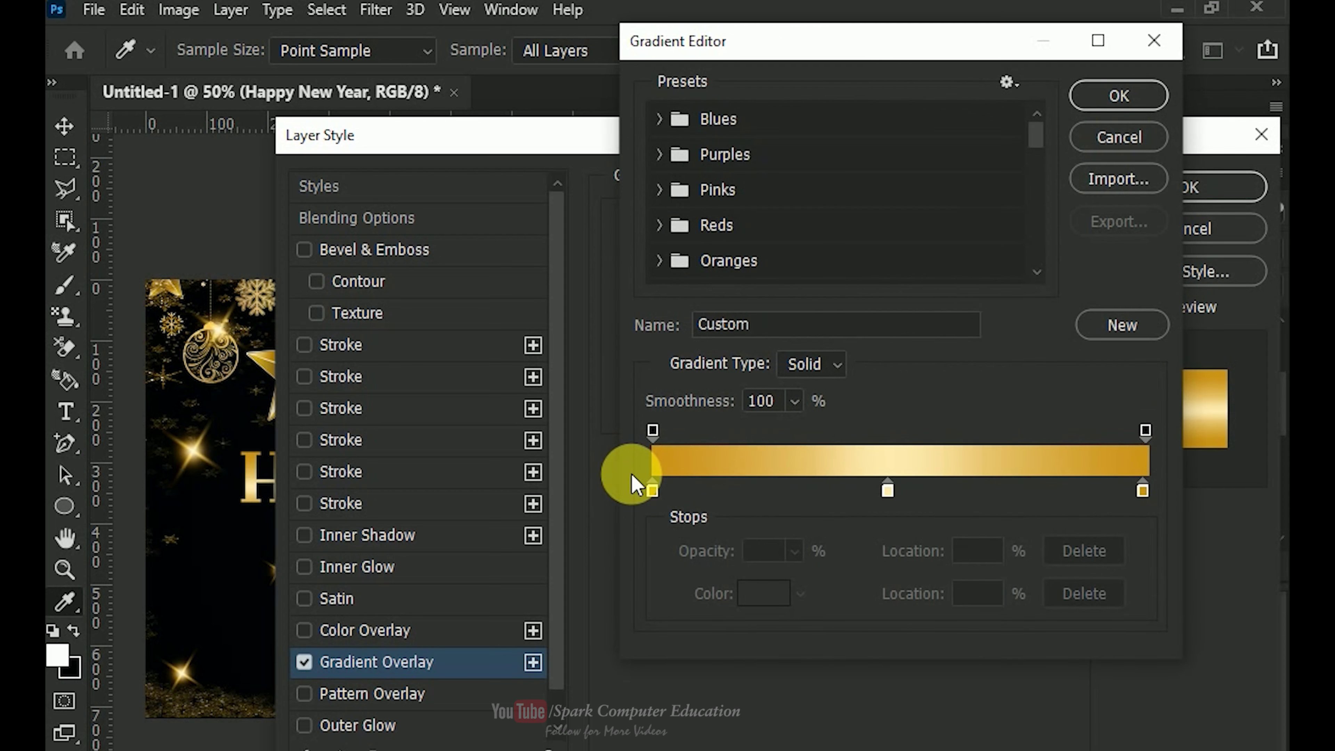
pyautogui.click(1118, 95)
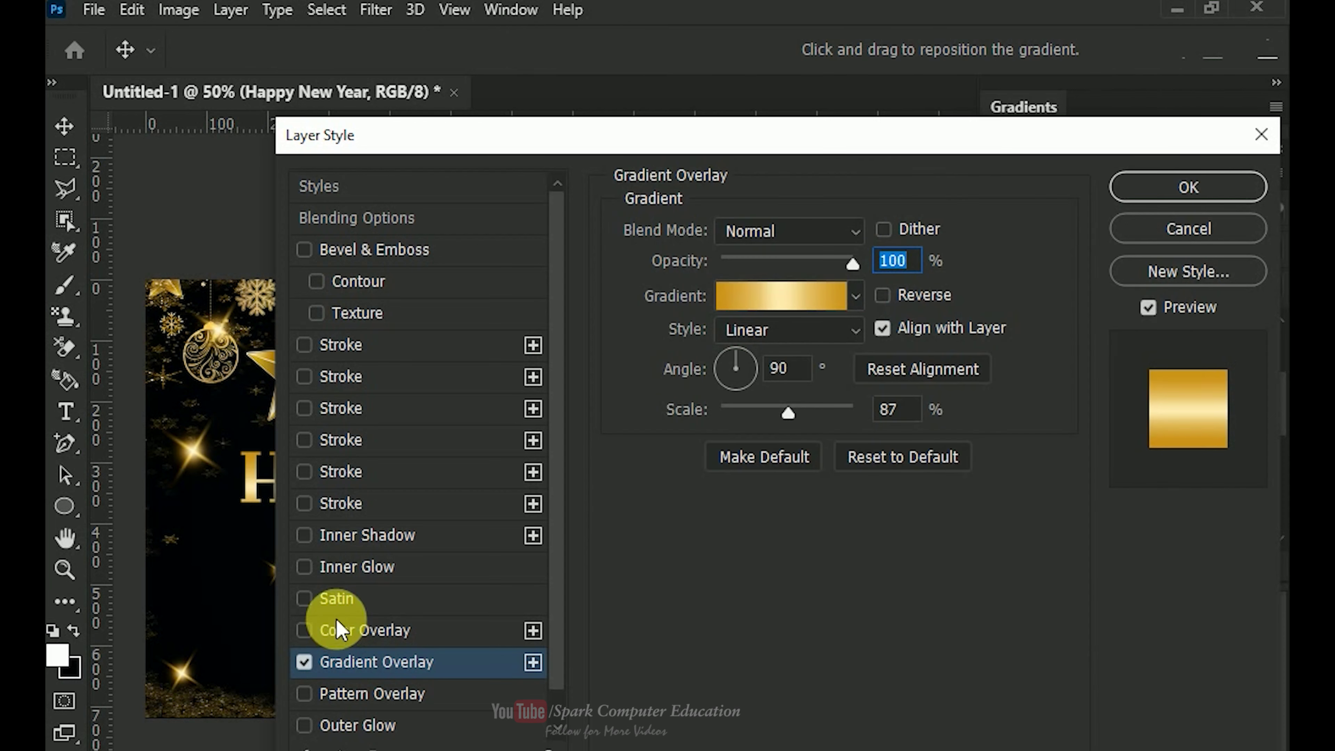
# Add an Outer Glow to the heading and set its colour to pale yellow, RGB 255, 242, 147.
pyautogui.click(343, 636)
pyautogui.click(303, 630)
pyautogui.click(351, 725)
pyautogui.moveTo(580, 133); pyautogui.dragTo(815, 135)
pyautogui.click(920, 334)
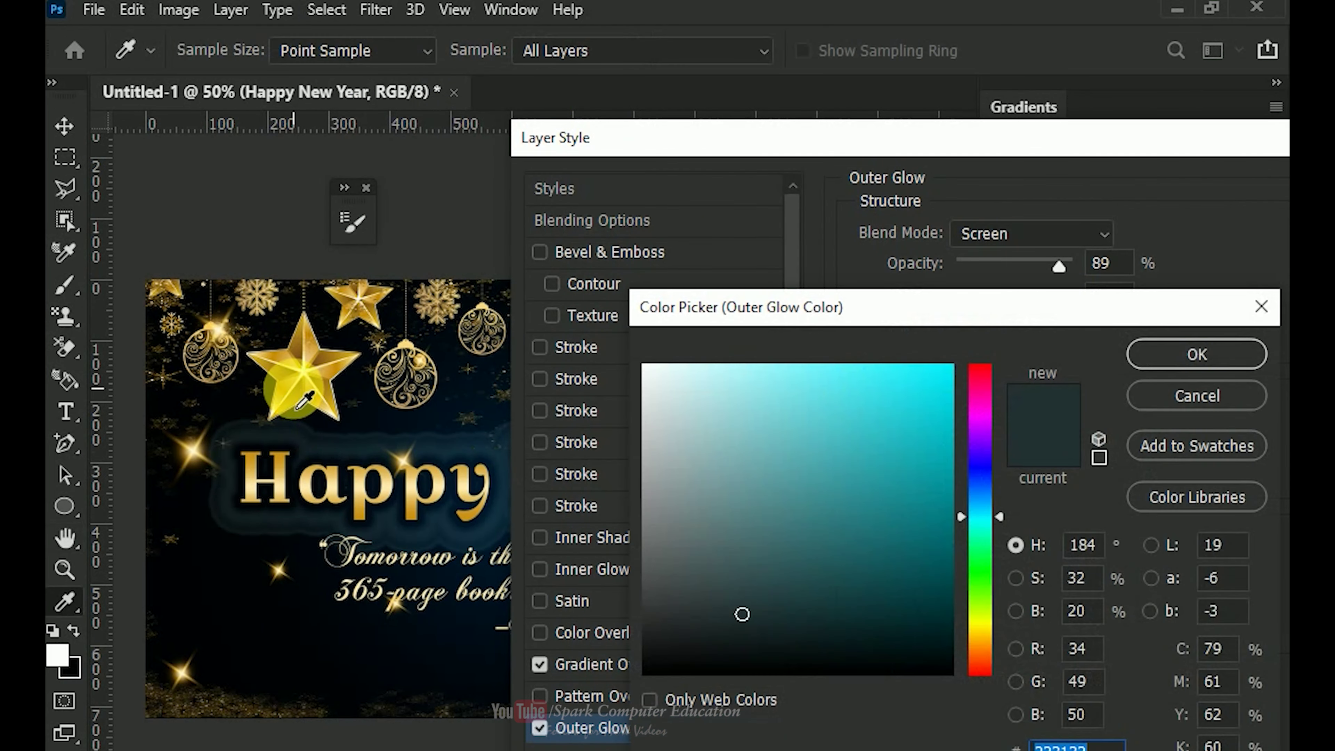
pyautogui.click(311, 390)
pyautogui.click(785, 372)
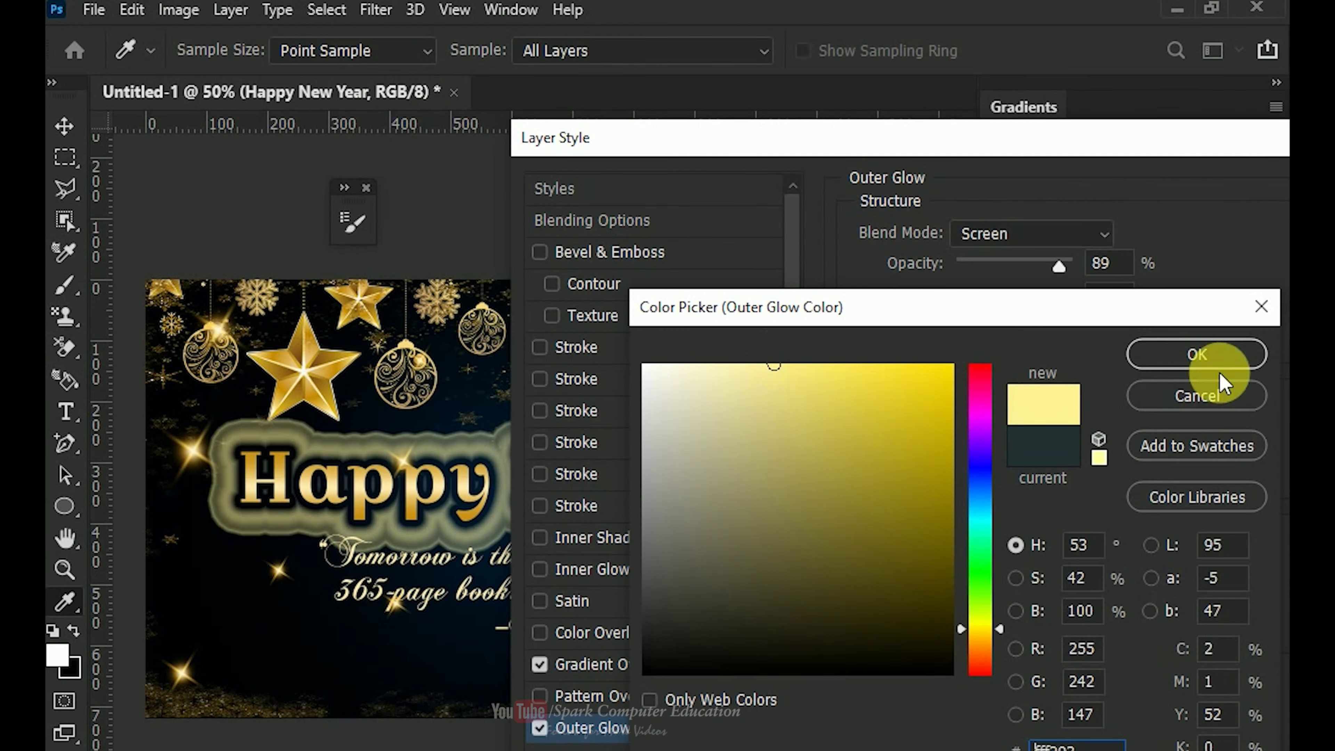
pyautogui.click(1223, 358)
# Set the outer glow to Normal blend mode, 38% opacity, 7 px size and 24% noise.
pyautogui.click(1086, 234)
pyautogui.click(1004, 222)
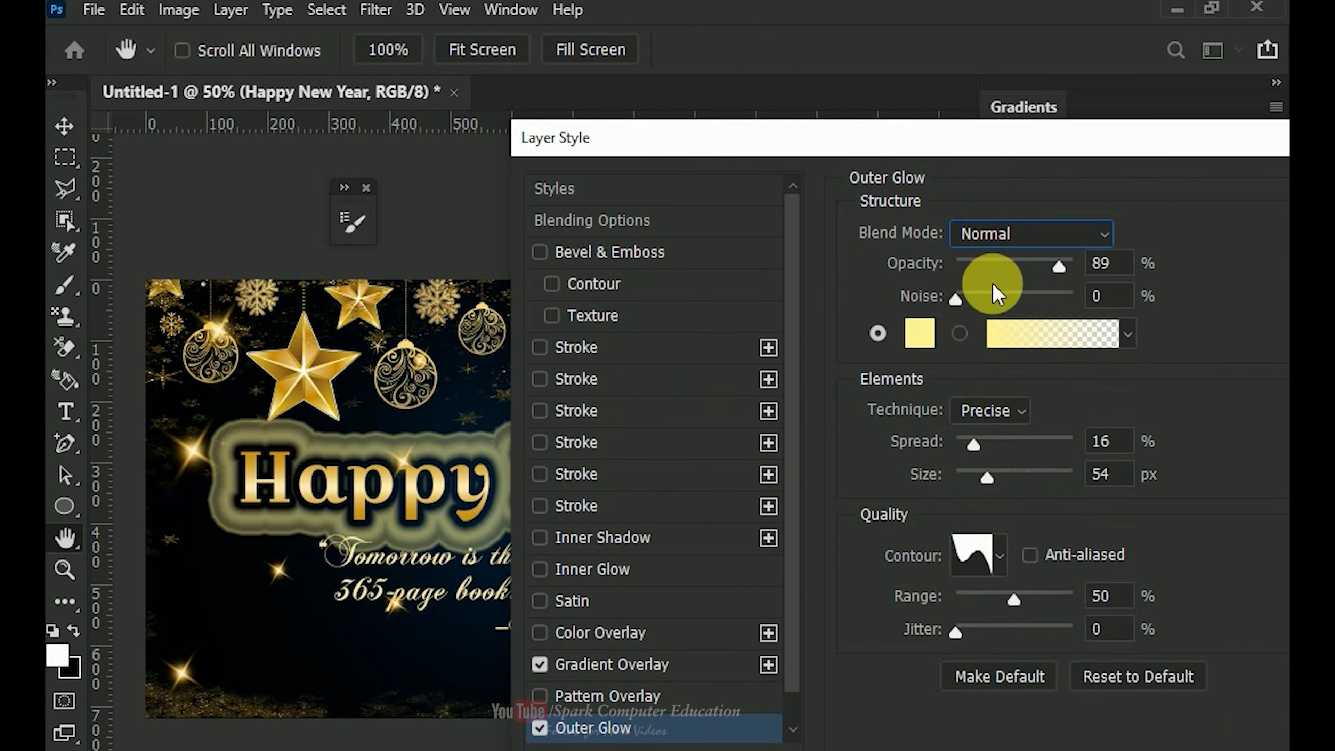
pyautogui.moveTo(1011, 269); pyautogui.dragTo(1001, 266)
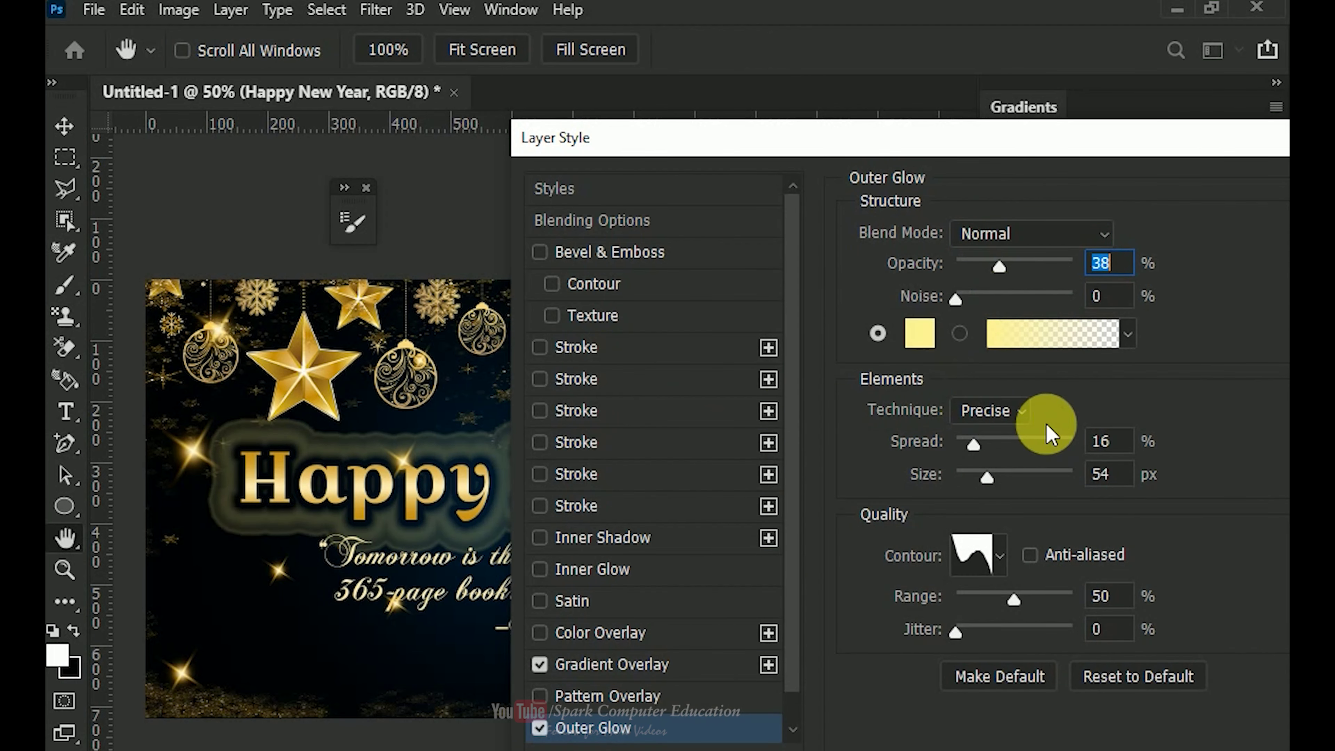
pyautogui.moveTo(987, 477); pyautogui.dragTo(965, 473)
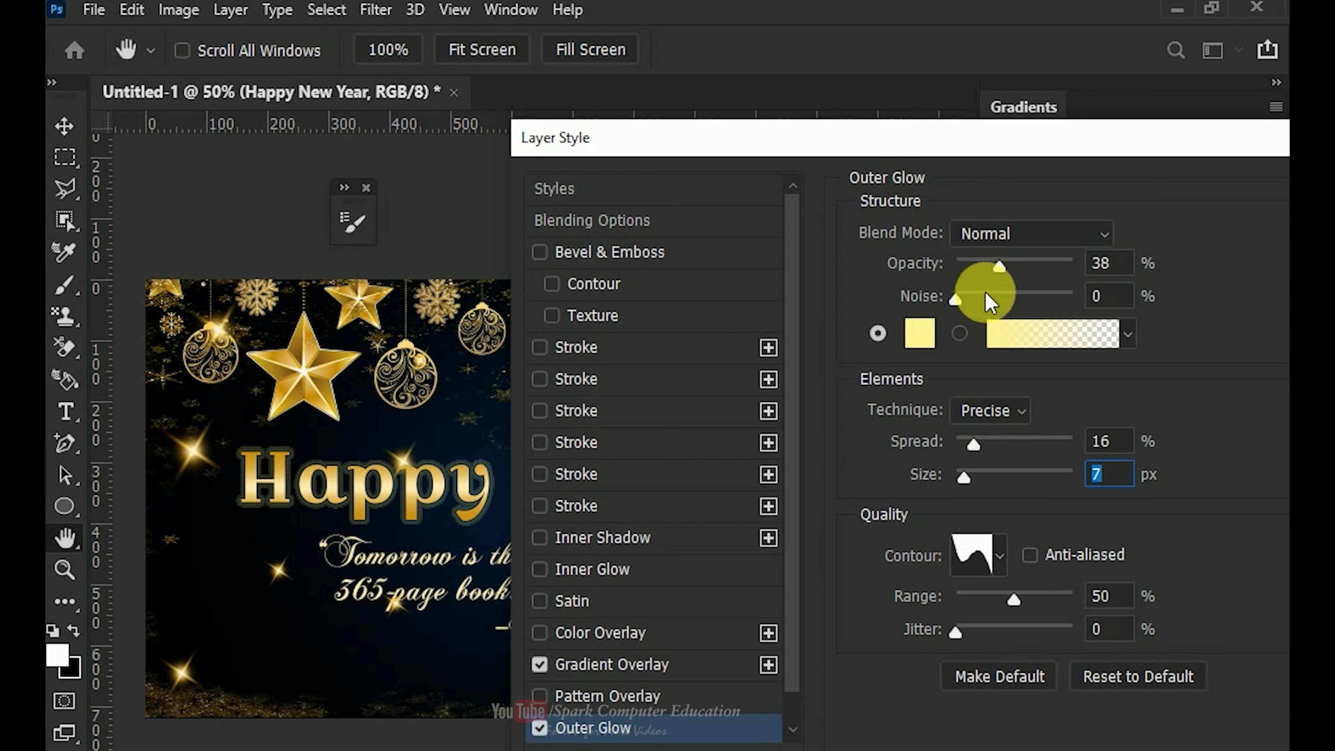
pyautogui.moveTo(997, 302); pyautogui.dragTo(983, 300)
# Choose the outer glow's technique, fine-tune its size, pick a different contour preset and apply the layer style.
pyautogui.click(1020, 409)
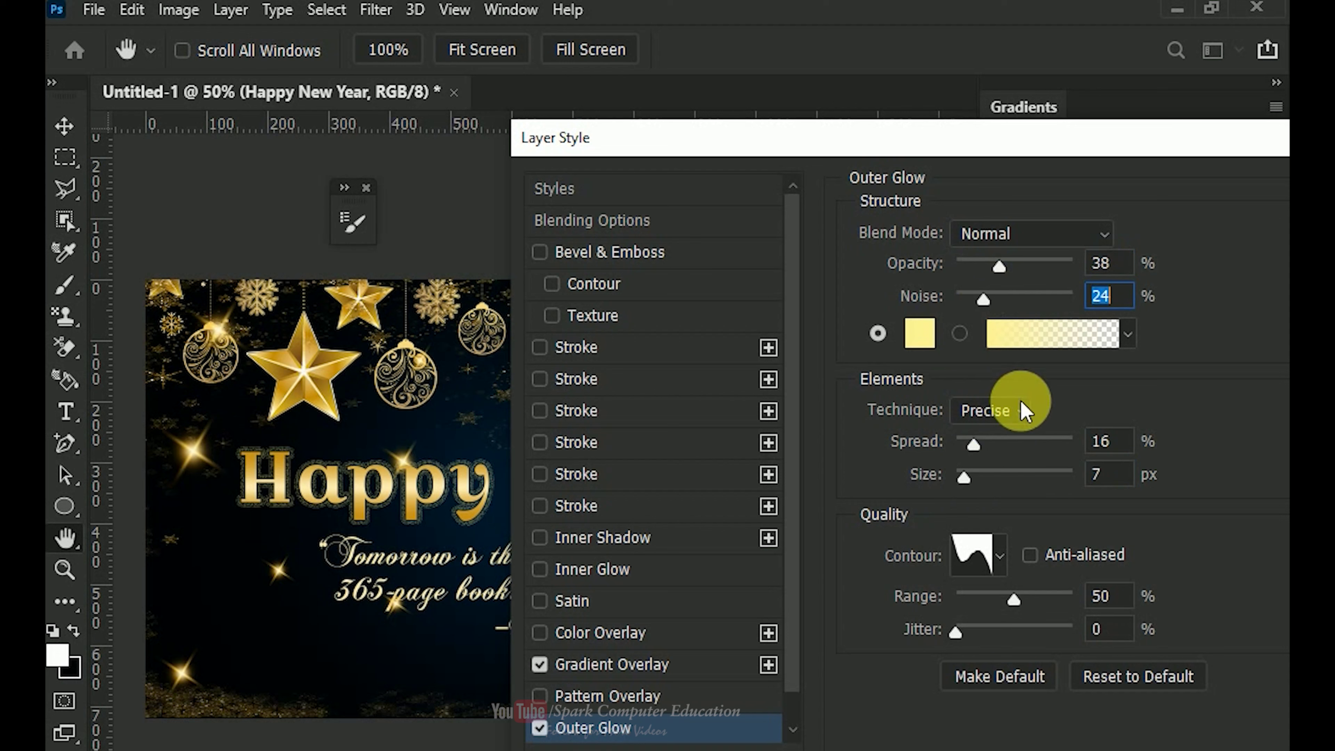
pyautogui.click(980, 444)
pyautogui.moveTo(965, 479); pyautogui.dragTo(967, 473)
pyautogui.click(983, 555)
pyautogui.click(855, 611)
pyautogui.click(904, 613)
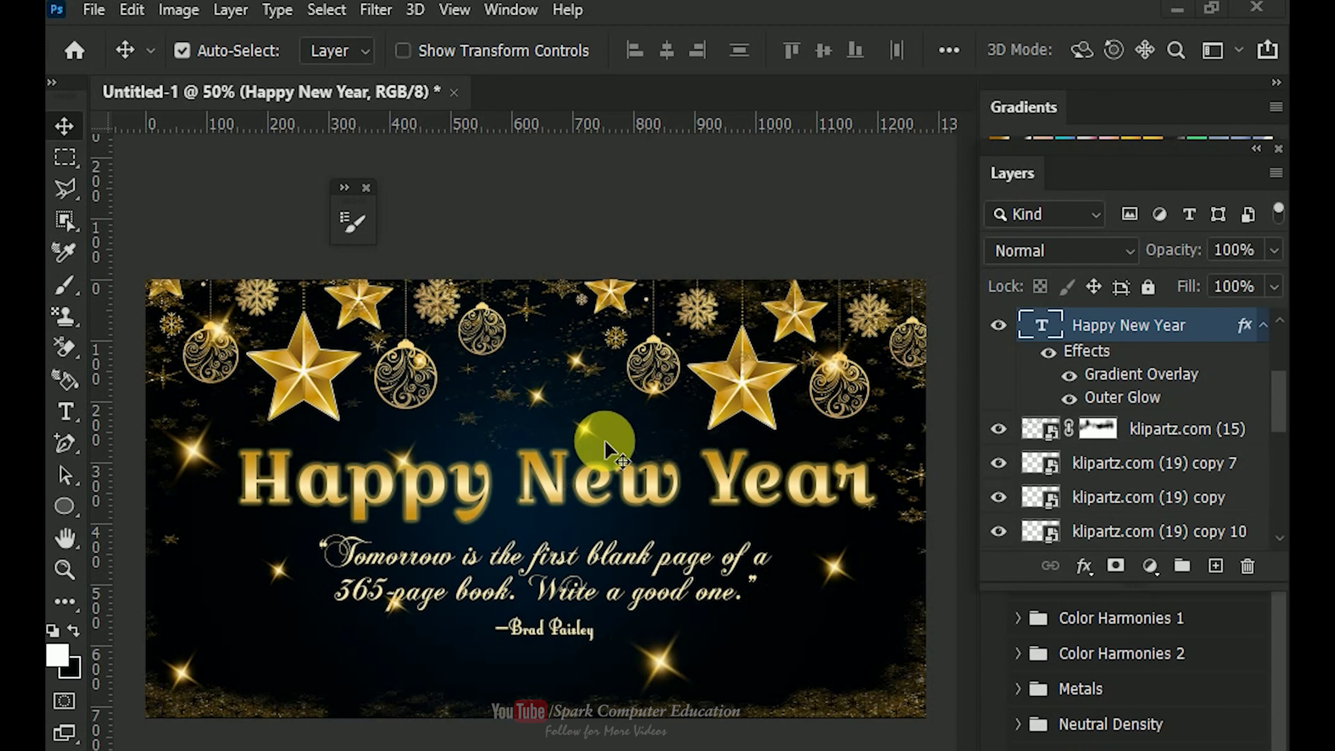
# Move the three small sparkles above the heading onto the edges of the letters in "New".
pyautogui.moveTo(583, 428); pyautogui.dragTo(672, 459)
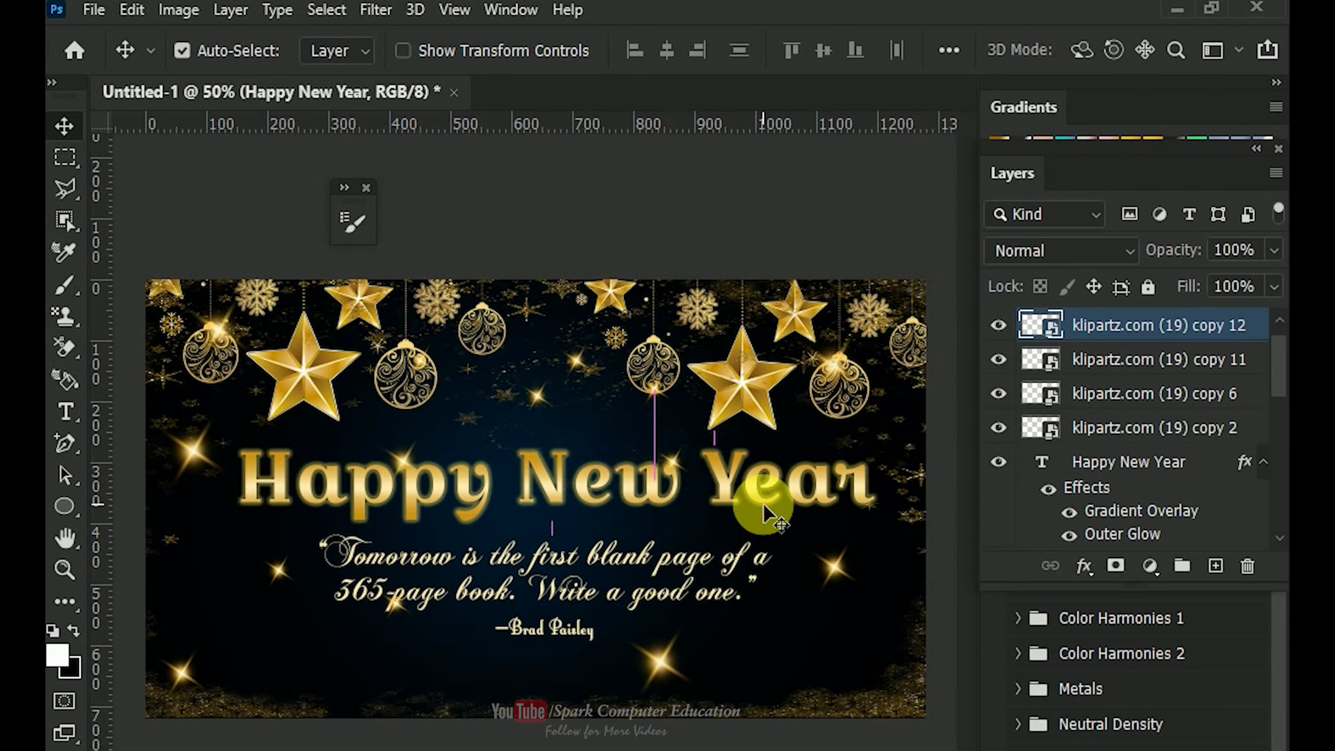
pyautogui.moveTo(538, 398); pyautogui.dragTo(522, 500)
pyautogui.moveTo(566, 363); pyautogui.dragTo(602, 467)
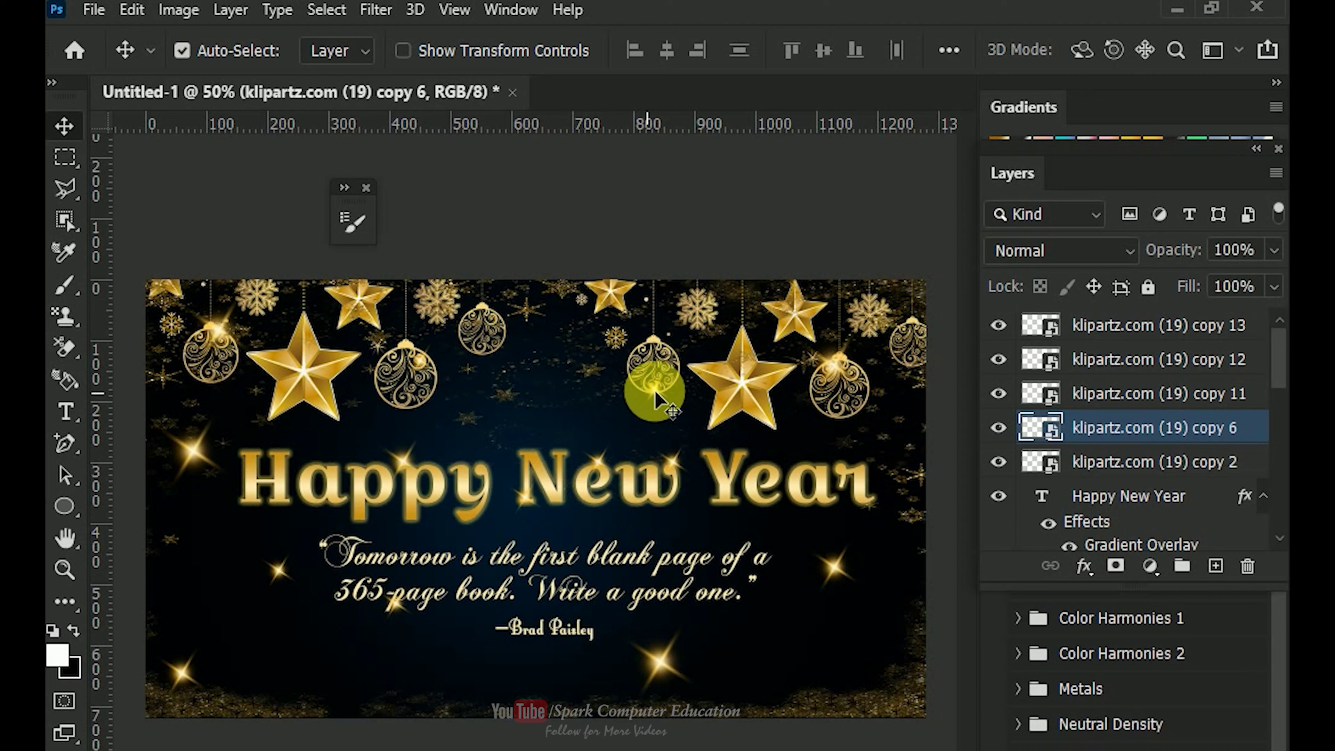
pyautogui.moveTo(278, 570); pyautogui.dragTo(245, 447)
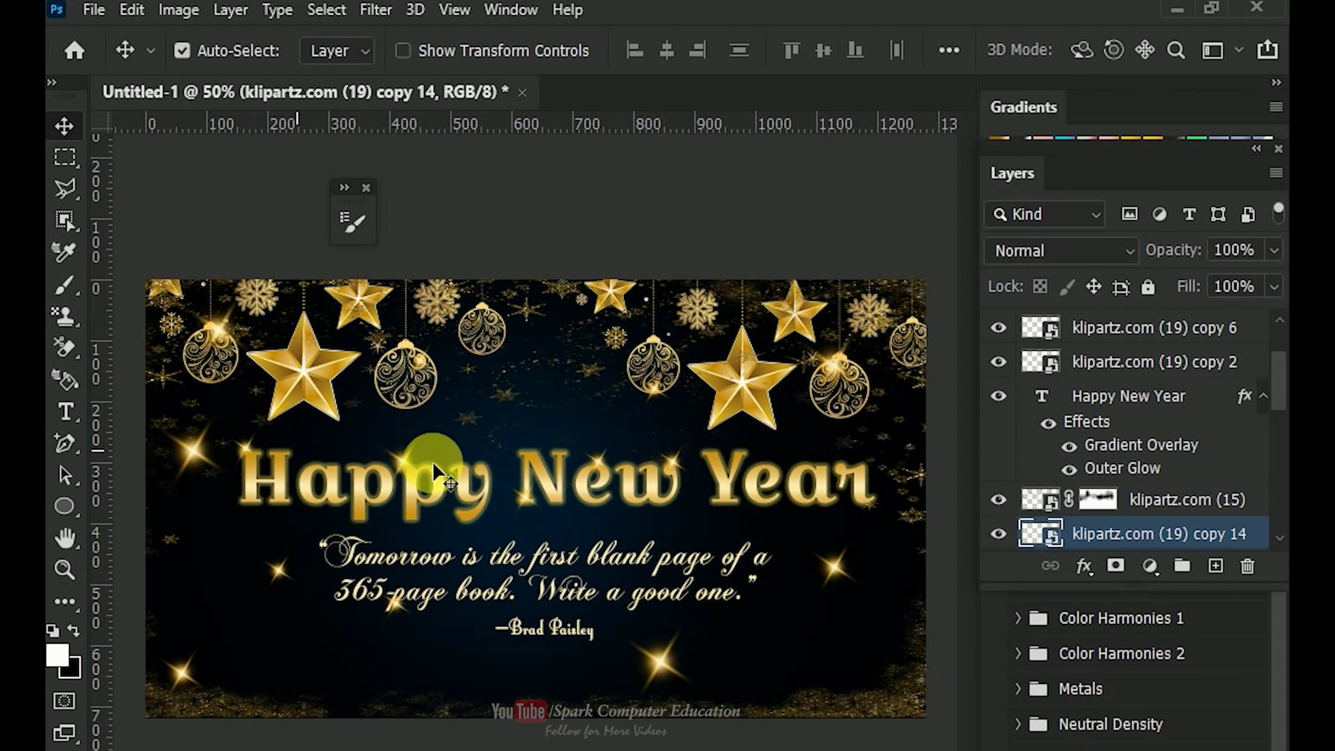
pyautogui.hotkey('ctrl', 'z')
pyautogui.moveTo(404, 466)
pyautogui.mouseDown()
pyautogui.moveTo(306, 437)
pyautogui.moveTo(404, 463)
pyautogui.moveTo(297, 452)
pyautogui.moveTo(413, 455)
pyautogui.mouseUp()
pyautogui.hotkey('ctrl', 'z')
pyautogui.hotkey('ctrl', 'z')
pyautogui.hotkey('ctrl', 'z')
# Duplicate the sparkle on top of "New" onto the top edge and the lower-left corner of the heading's H.
pyautogui.click(1088, 368)
pyautogui.click(1008, 363)
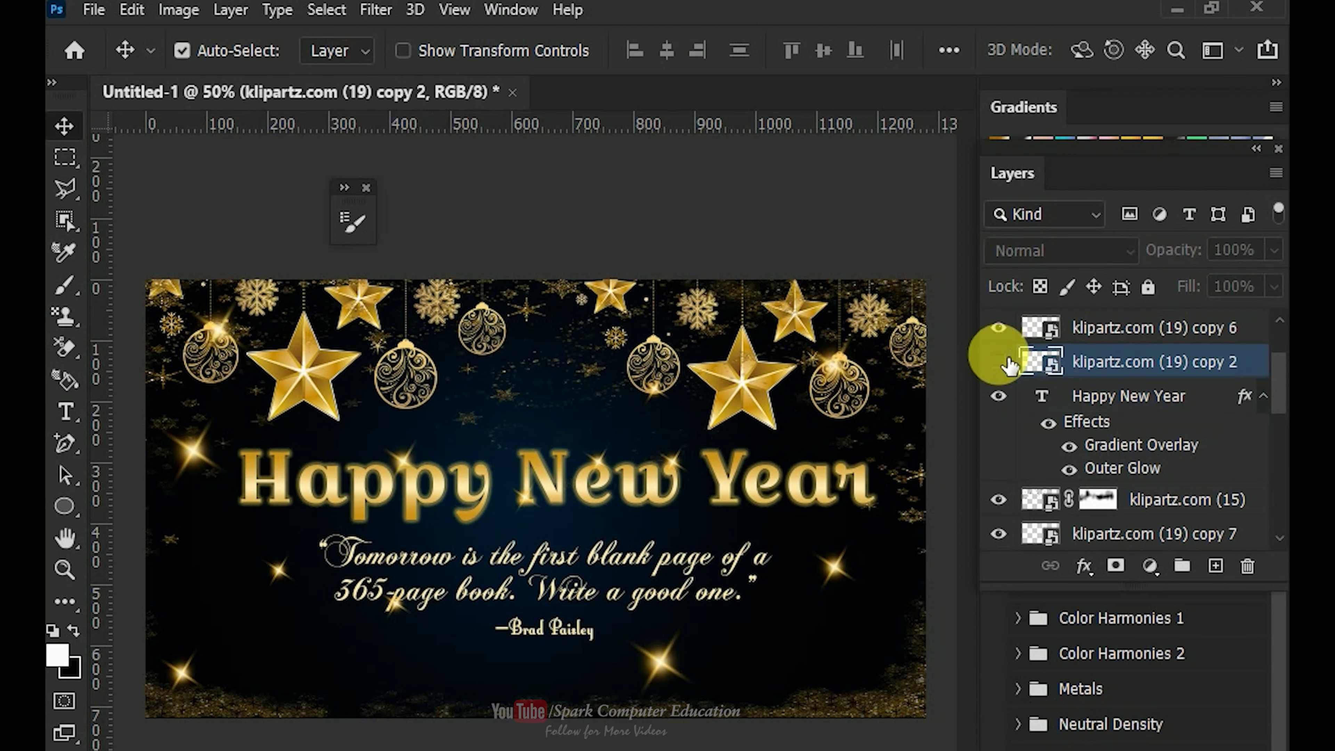
pyautogui.moveTo(596, 462); pyautogui.dragTo(281, 452)
pyautogui.moveTo(281, 451); pyautogui.dragTo(246, 502)
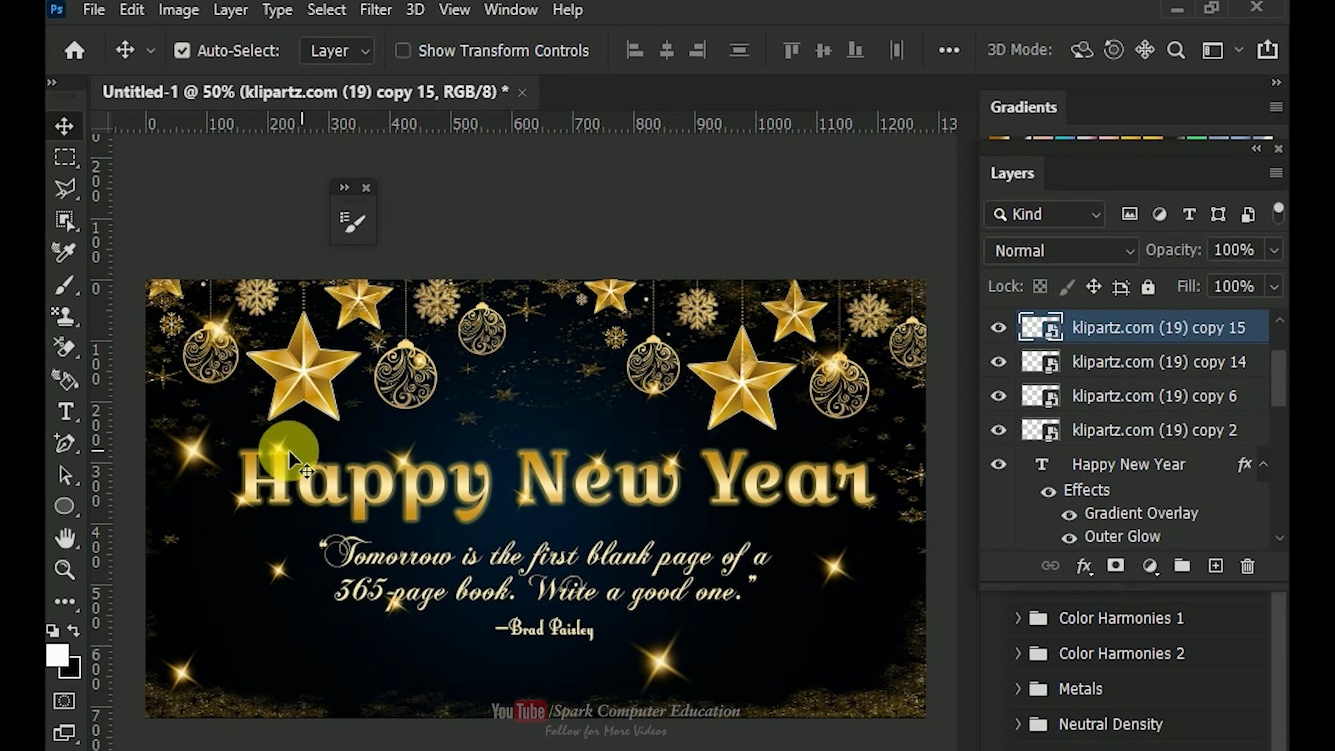
pyautogui.click(404, 466)
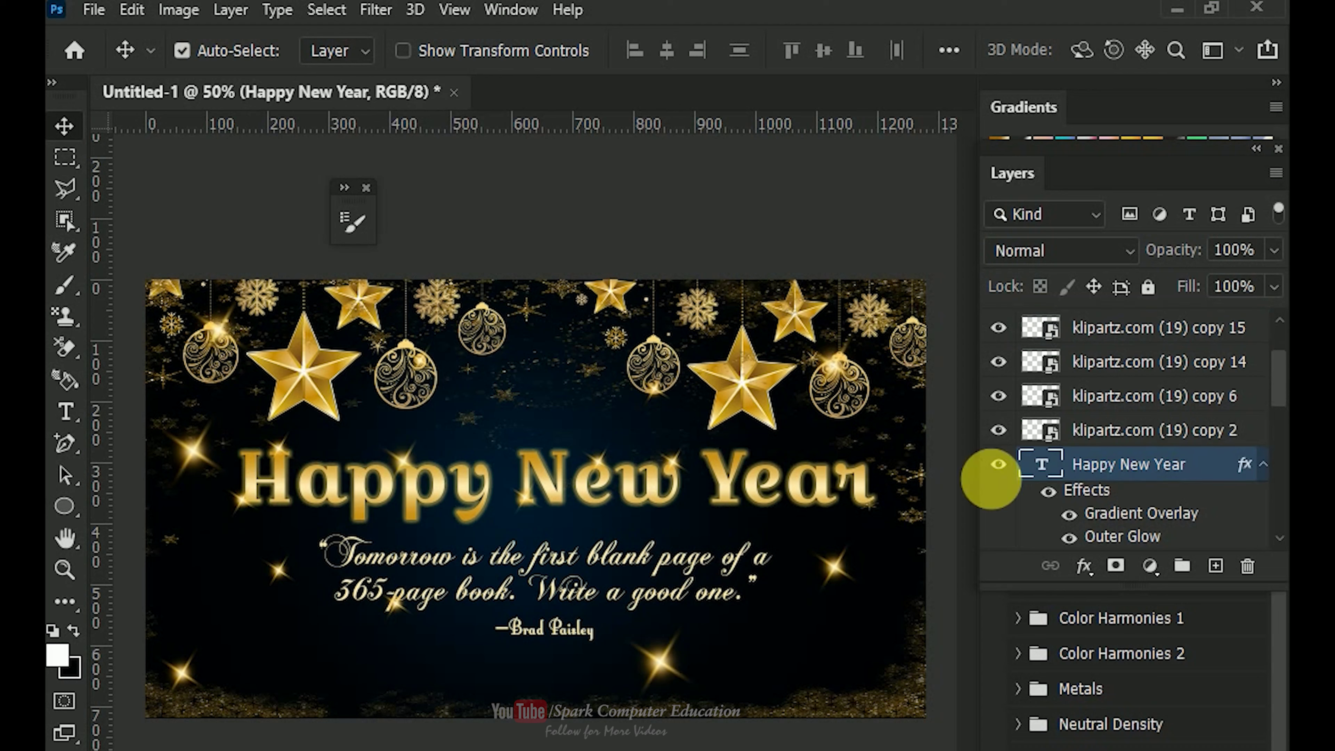
pyautogui.scroll(-1, 998, 476)
pyautogui.press('ctrl')
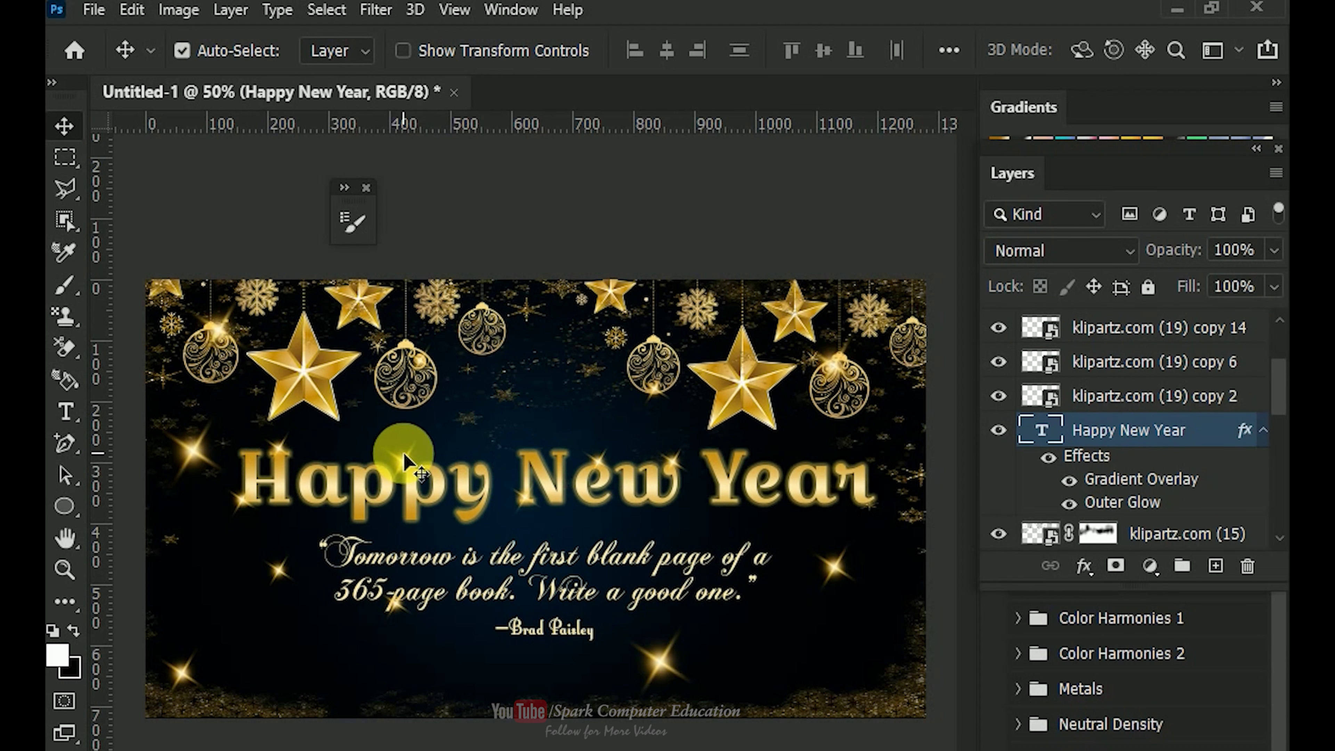
pyautogui.doubleClick(403, 465)
pyautogui.click(457, 472)
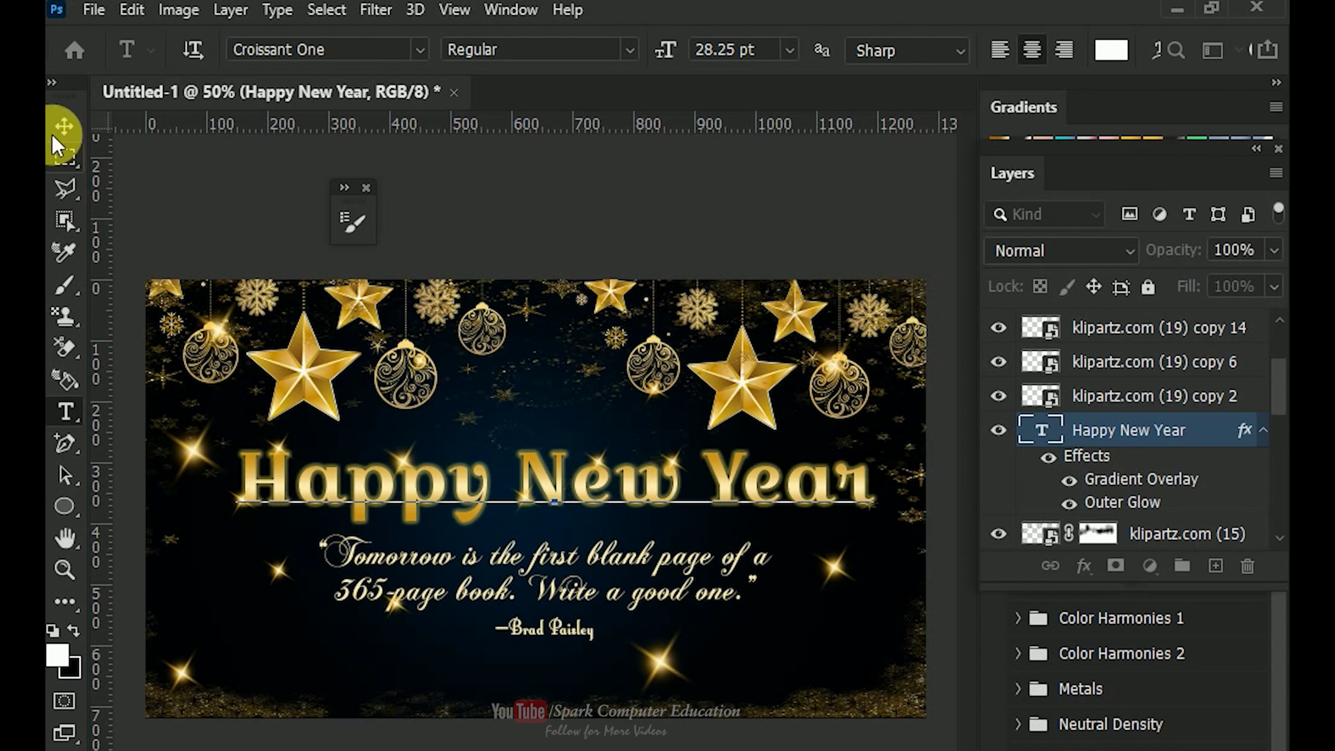
pyautogui.click(62, 129)
# Free-transform the sparkle at the lower-left corner of the N in "New" and commit the transformation.
pyautogui.scroll(4, 1141, 357)
pyautogui.click(1156, 325)
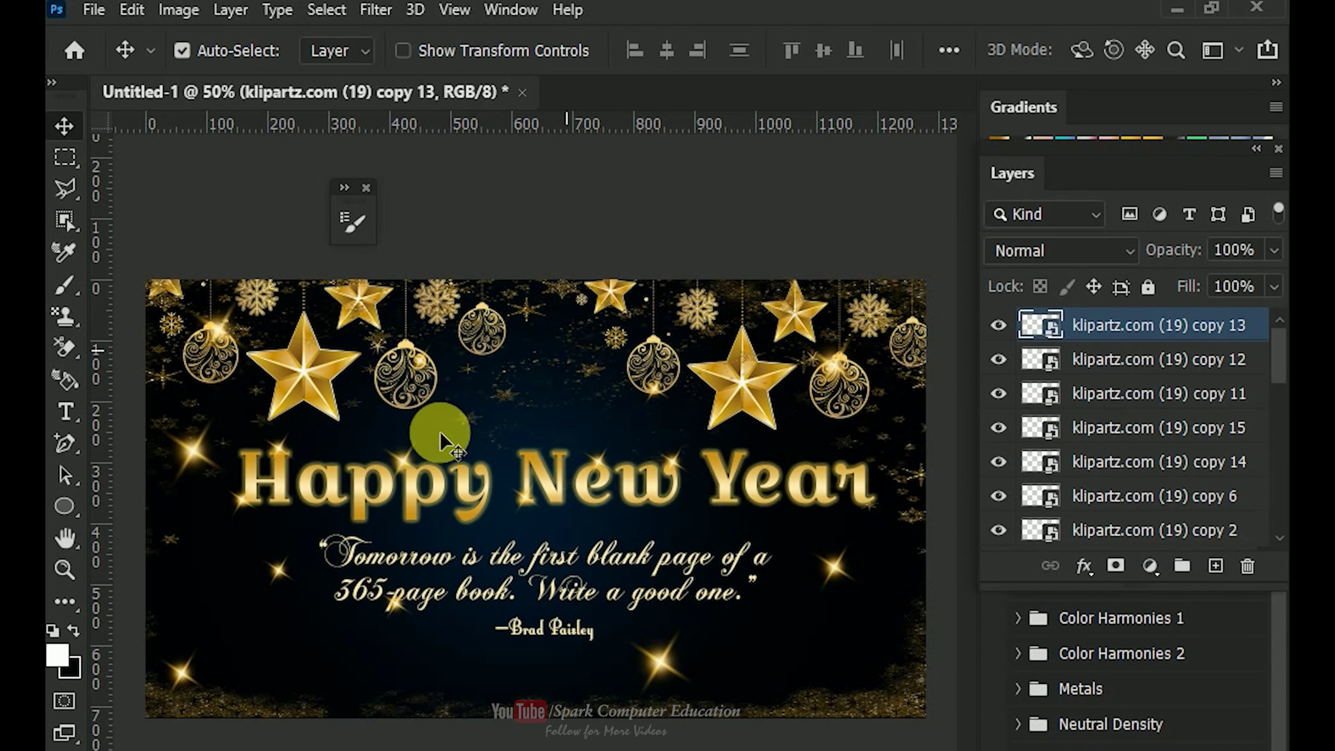
pyautogui.hotkey('ctrl', 't')
pyautogui.press('Return')
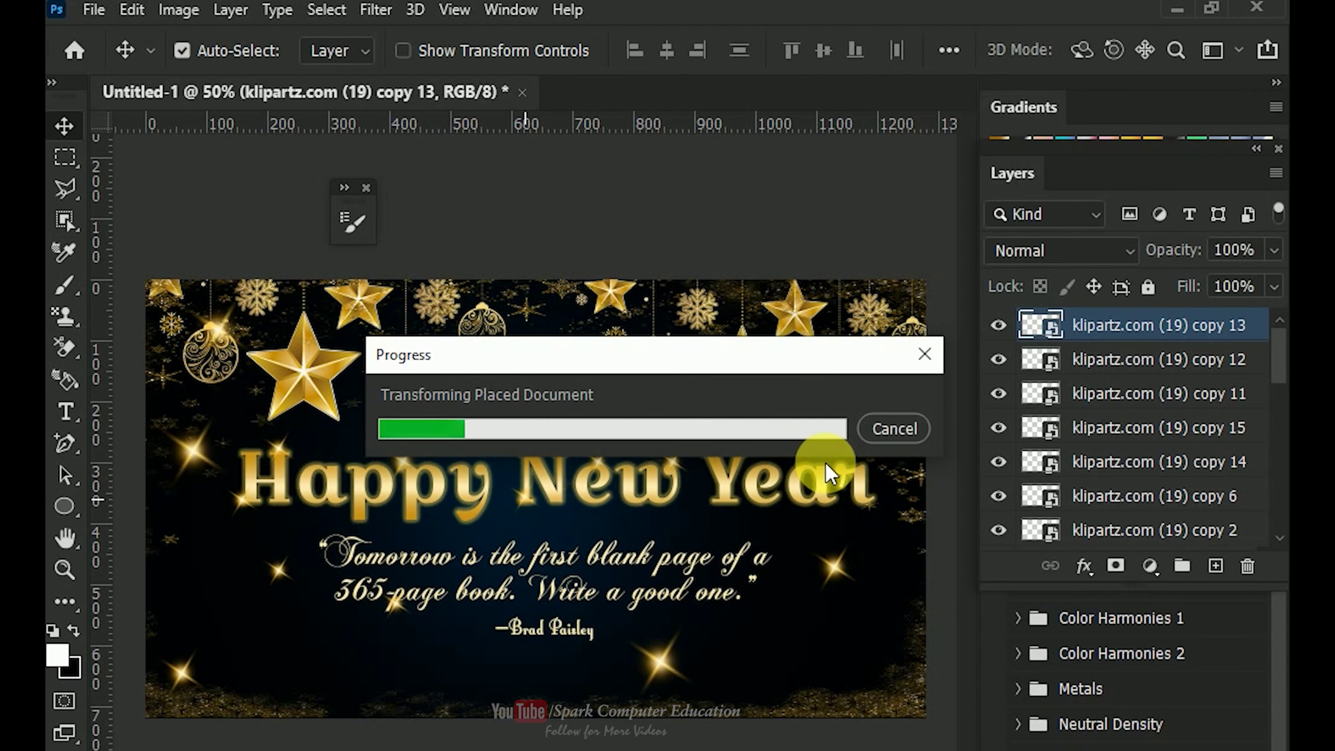
pyautogui.hotkey('ctrl', '+')
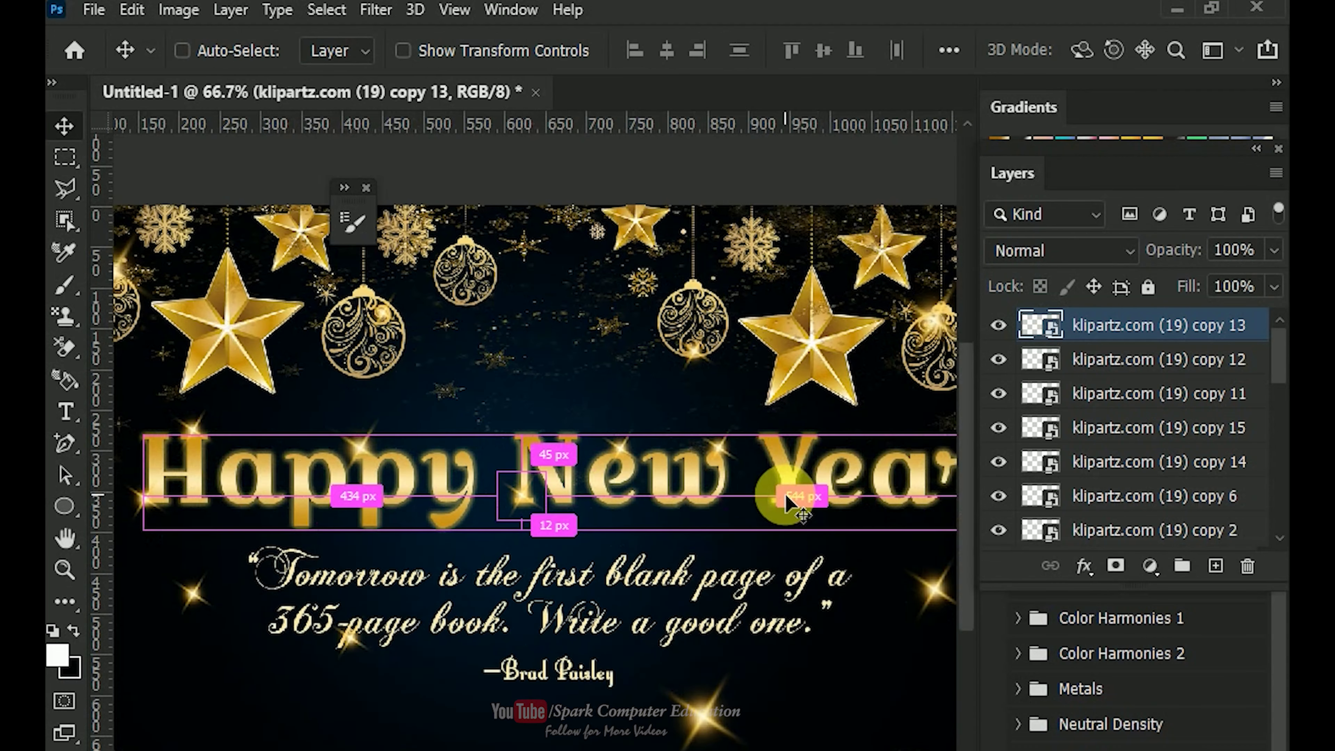
pyautogui.hotkey('ctrl', '-')
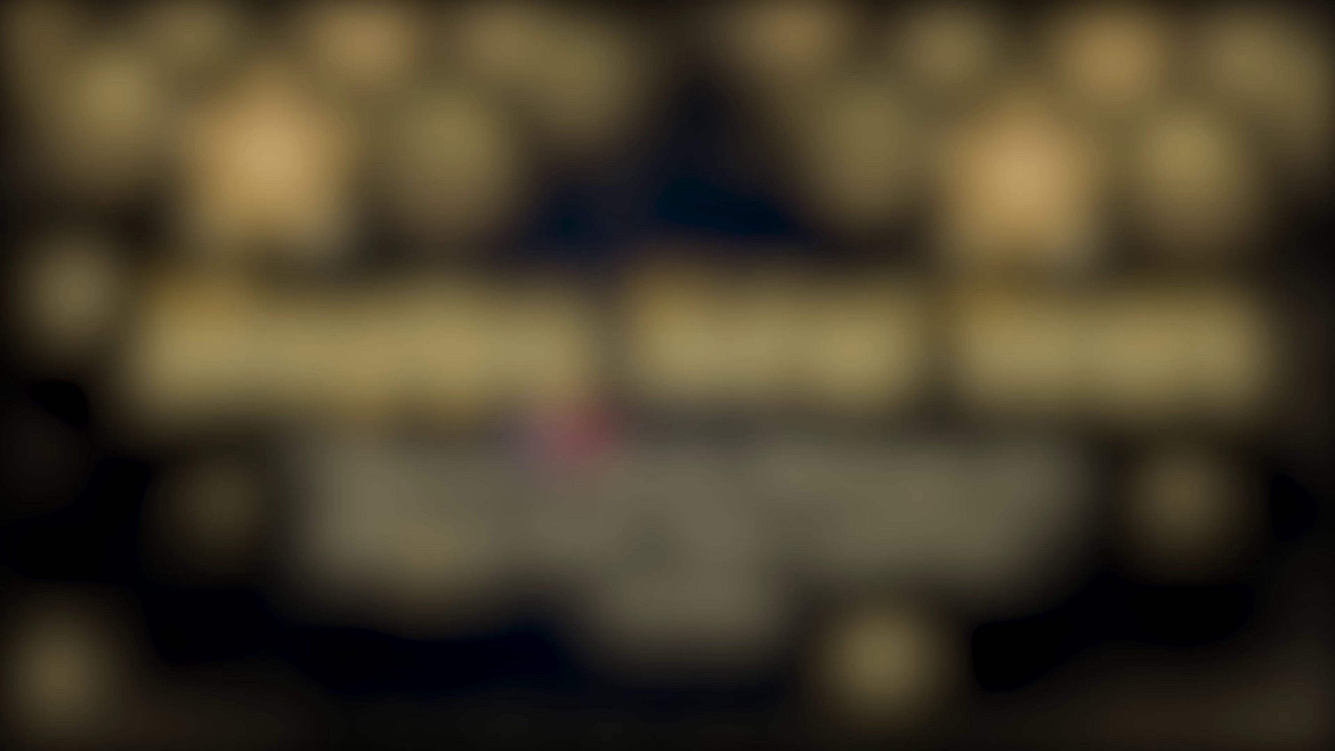